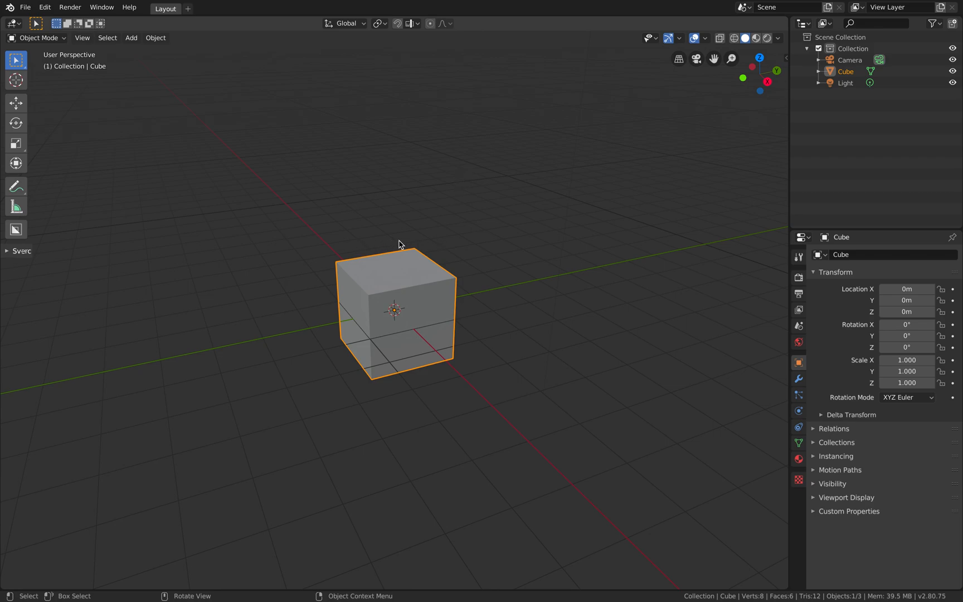
# Delete all the default objects from the scene: the cube, camera and light
pyautogui.moveTo(365, 237); pyautogui.dragTo(430, 248, button='middle')
pyautogui.click(437, 231)
pyautogui.press('a')
pyautogui.press('x')
pyautogui.click(431, 251)
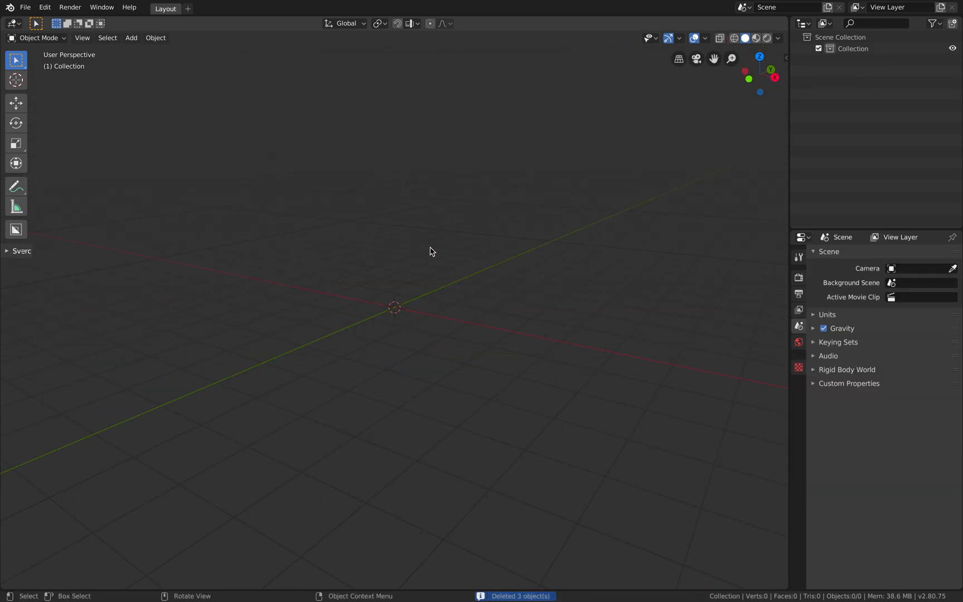
# Add a blank Grease Pencil object at the origin and switch it to Draw mode
pyautogui.hotkey('shift', 'a')
pyautogui.moveTo(431, 249)
pyautogui.moveTo(432, 312)
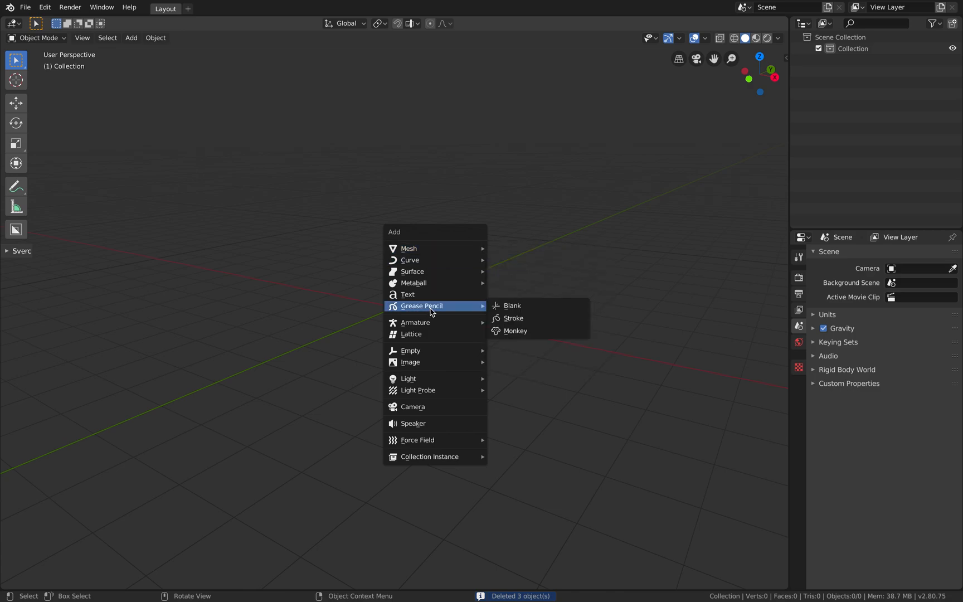
pyautogui.click(509, 308)
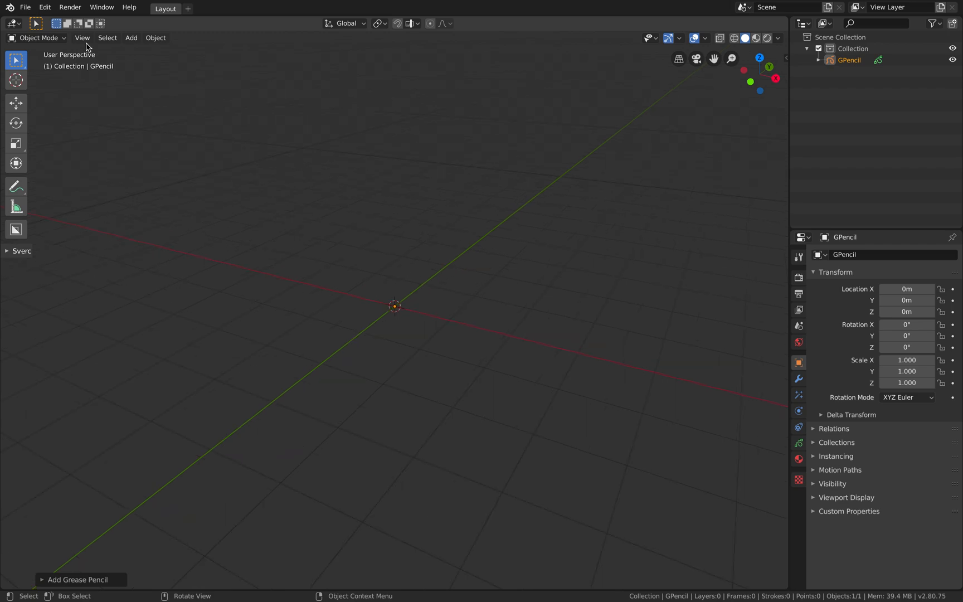
pyautogui.click(58, 38)
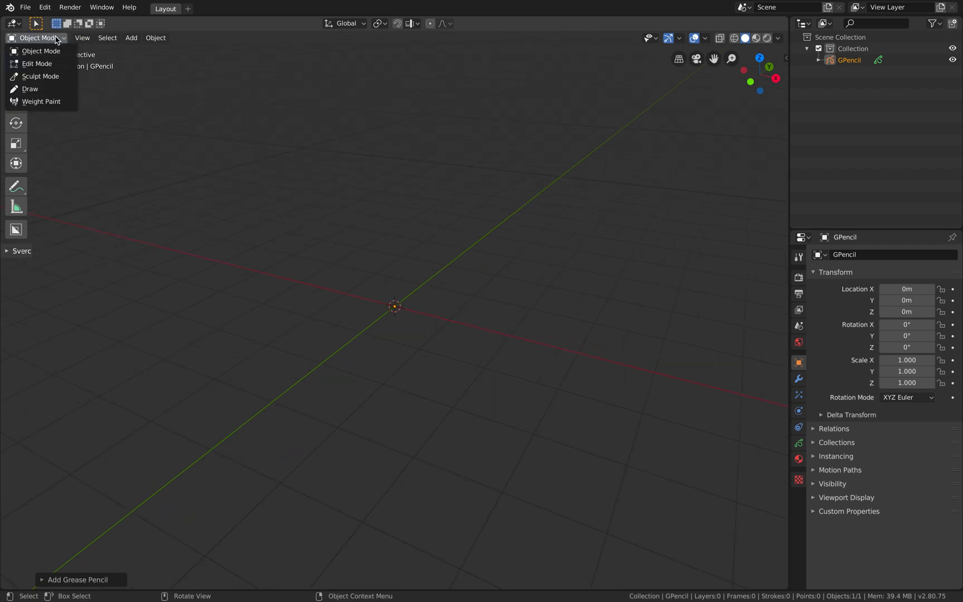
pyautogui.click(51, 92)
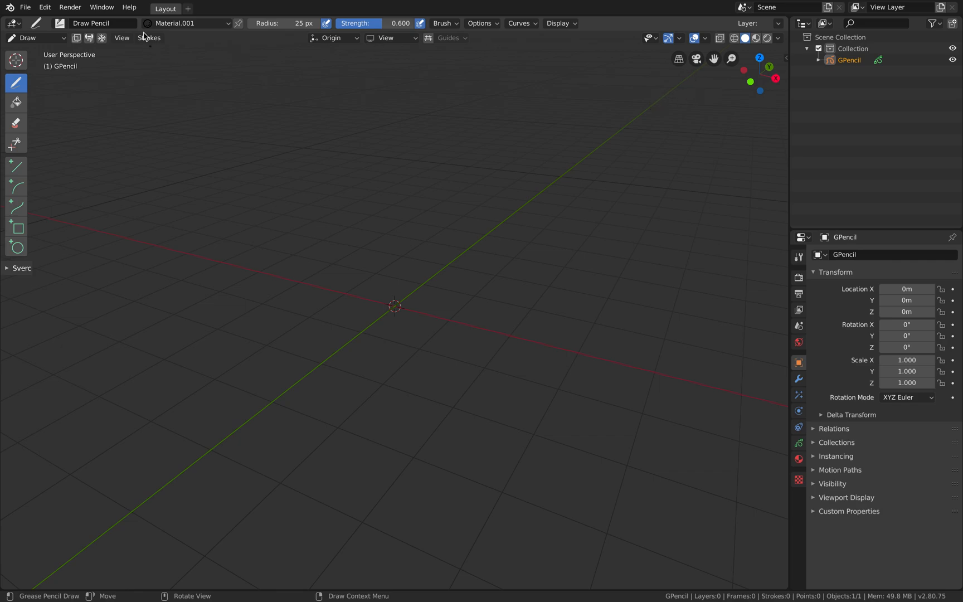
# In top orthographic view, draw two overlapping freehand outlines with small gaps, one roughly square and one rounded
pyautogui.click(122, 38)
pyautogui.moveTo(165, 170)
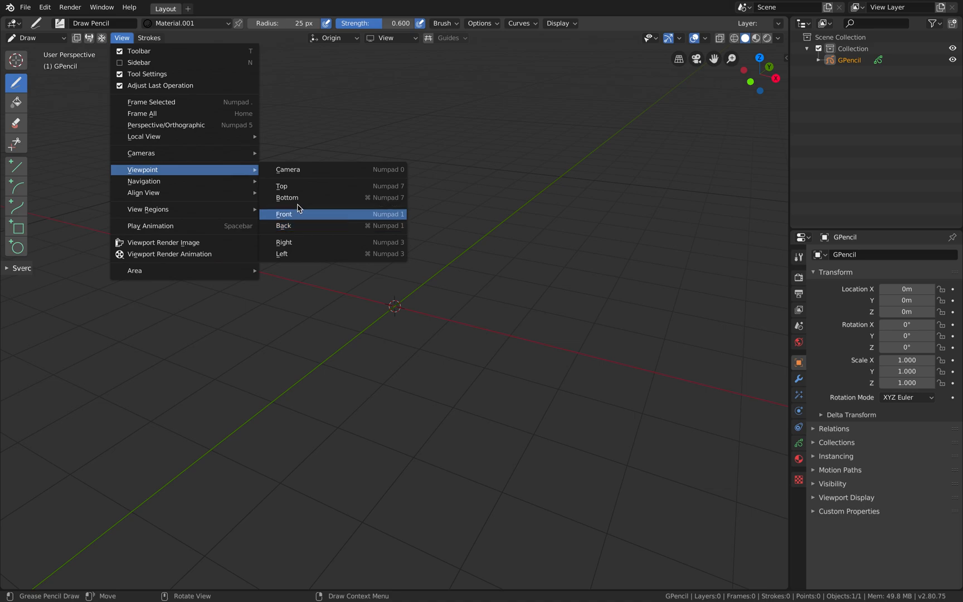
pyautogui.click(299, 186)
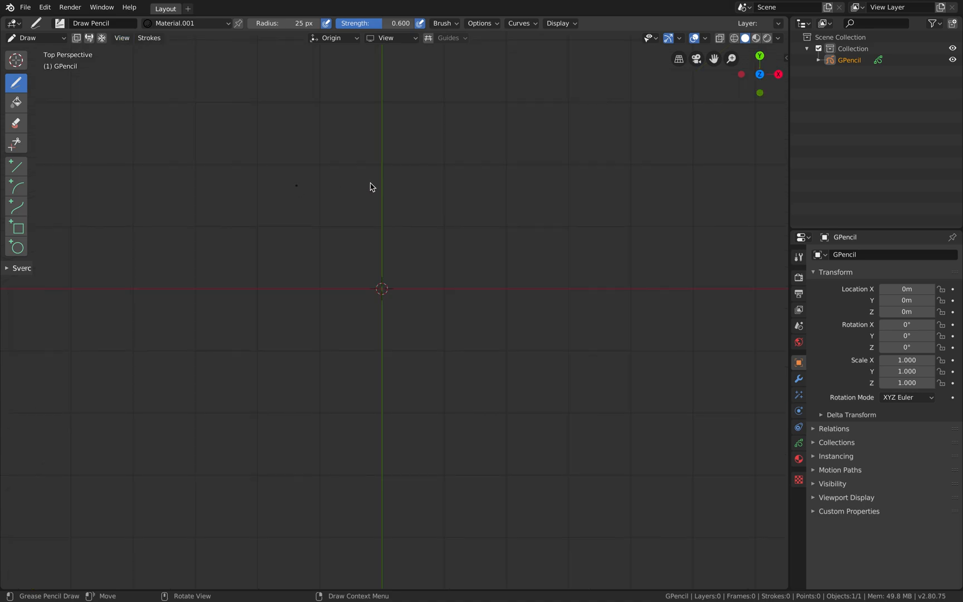
pyautogui.click(679, 61)
pyautogui.moveTo(232, 147)
pyautogui.mouseDown()
pyautogui.moveTo(206, 290)
pyautogui.moveTo(215, 379)
pyautogui.moveTo(334, 394)
pyautogui.moveTo(454, 392)
pyautogui.moveTo(454, 202)
pyautogui.moveTo(417, 139)
pyautogui.moveTo(241, 143)
pyautogui.mouseUp()
pyautogui.moveTo(274, 108)
pyautogui.mouseDown()
pyautogui.moveTo(291, 262)
pyautogui.moveTo(306, 299)
pyautogui.moveTo(445, 316)
pyautogui.moveTo(536, 256)
pyautogui.mouseUp()
pyautogui.moveTo(551, 191)
pyautogui.mouseDown()
pyautogui.moveTo(482, 82)
pyautogui.moveTo(381, 64)
pyautogui.moveTo(293, 86)
pyautogui.moveTo(275, 111)
pyautogui.mouseUp()
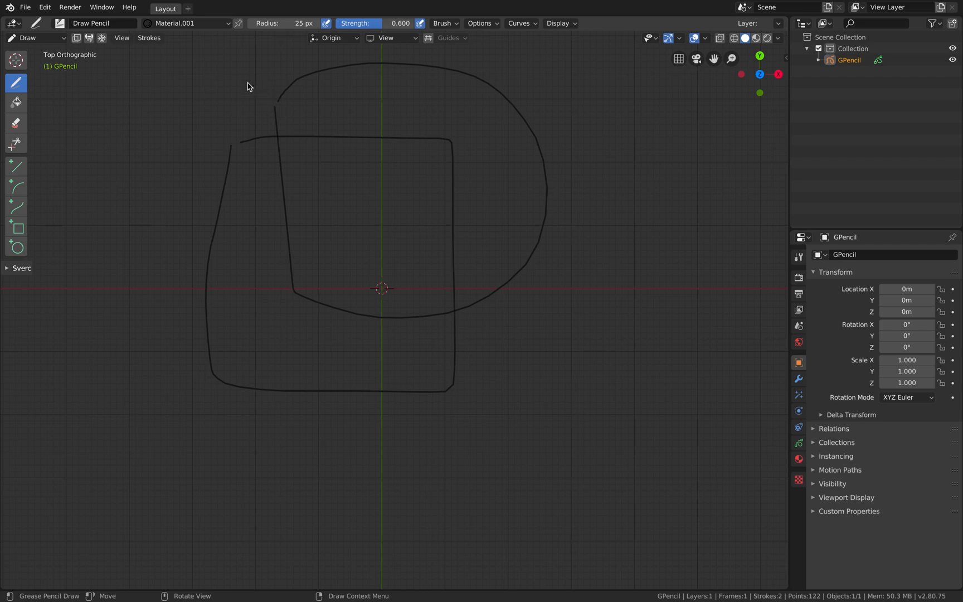
# Add a second Grease Pencil layer and create a second material for the object
pyautogui.click(799, 444)
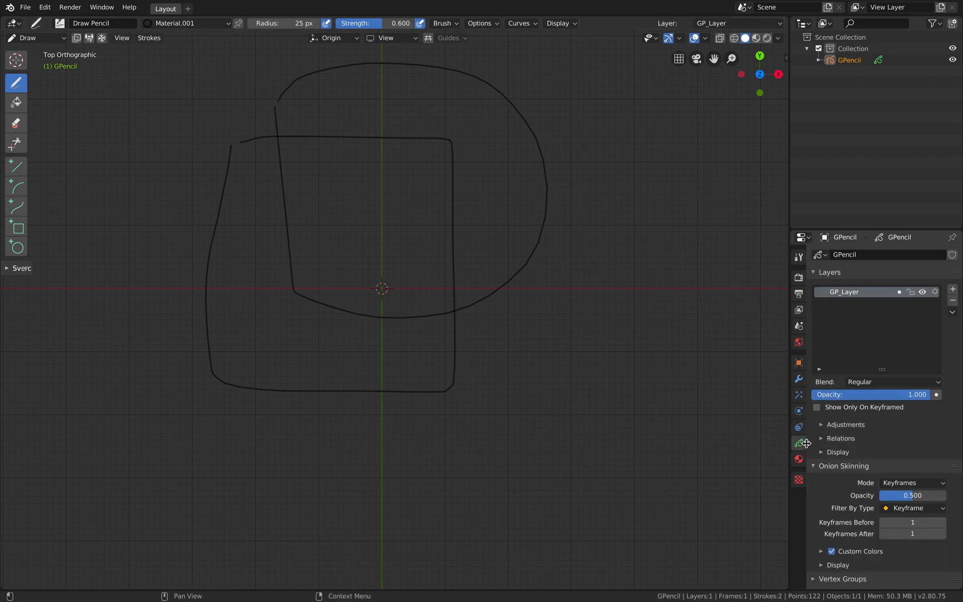
pyautogui.click(953, 289)
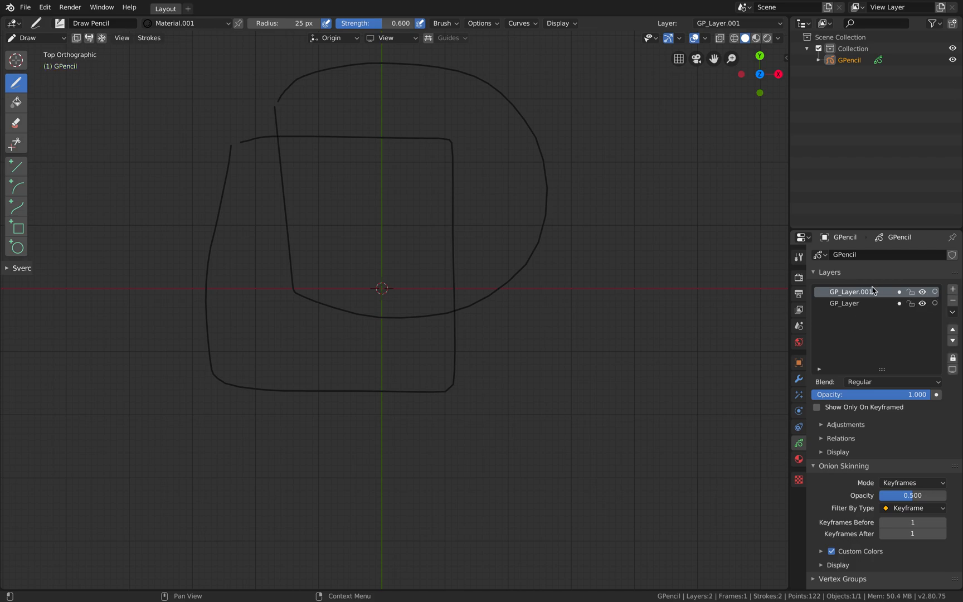
pyautogui.click(800, 459)
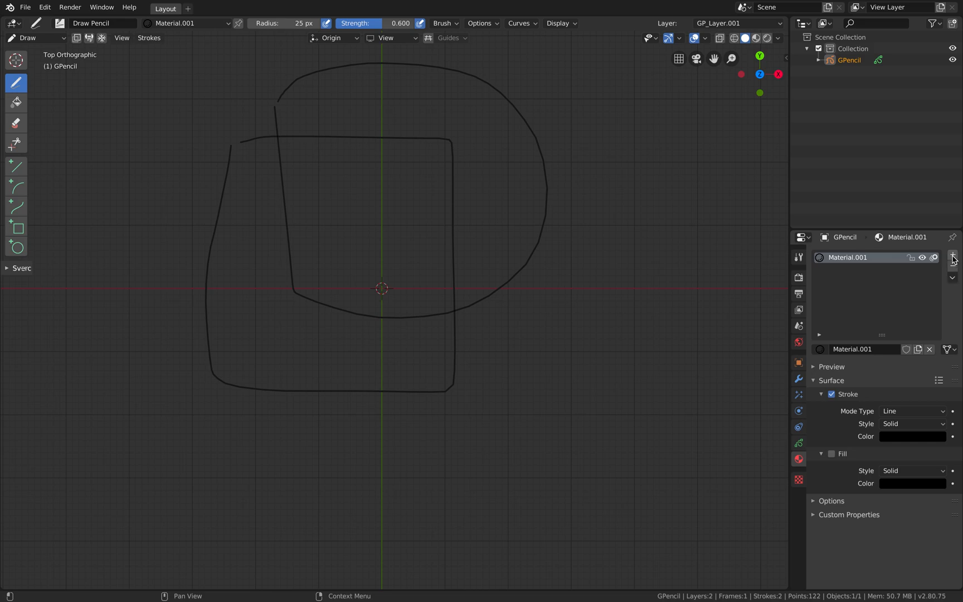
pyautogui.click(953, 255)
pyautogui.click(866, 352)
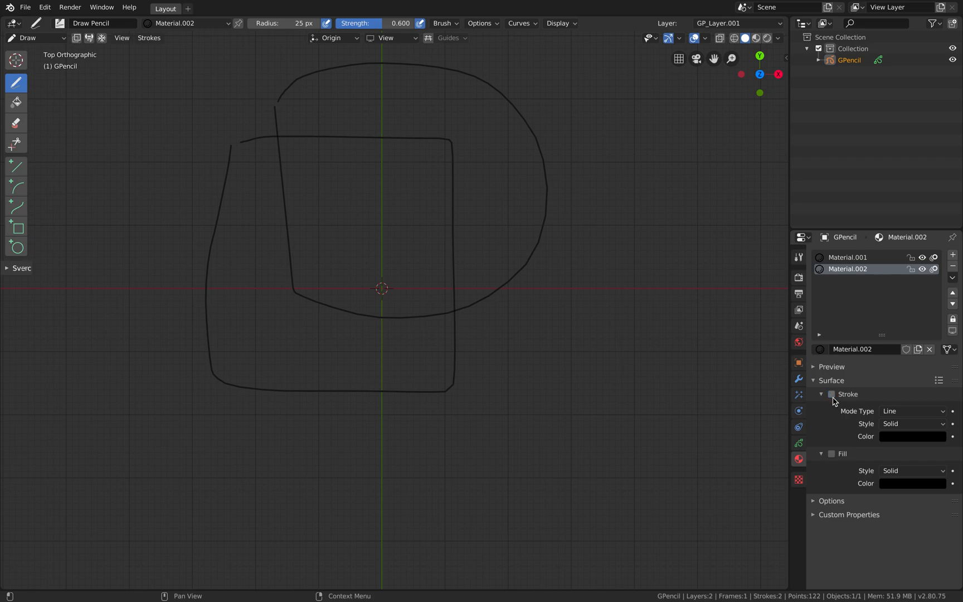
# Turn off the stroke of Material.002 and enable a solid red fill with hue 0.045, saturation 1 and value 1
pyautogui.click(832, 455)
pyautogui.click(915, 485)
pyautogui.moveTo(937, 402); pyautogui.dragTo(937, 319)
pyautogui.moveTo(891, 371); pyautogui.dragTo(875, 402)
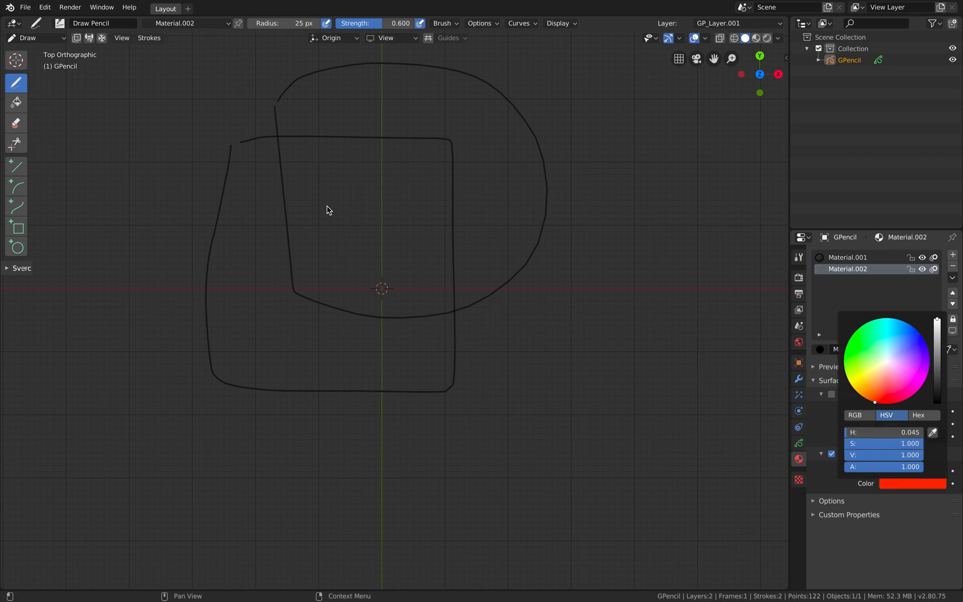
# Fill the area where the two outlines overlap with the red material using the Fill tool
pyautogui.click(17, 103)
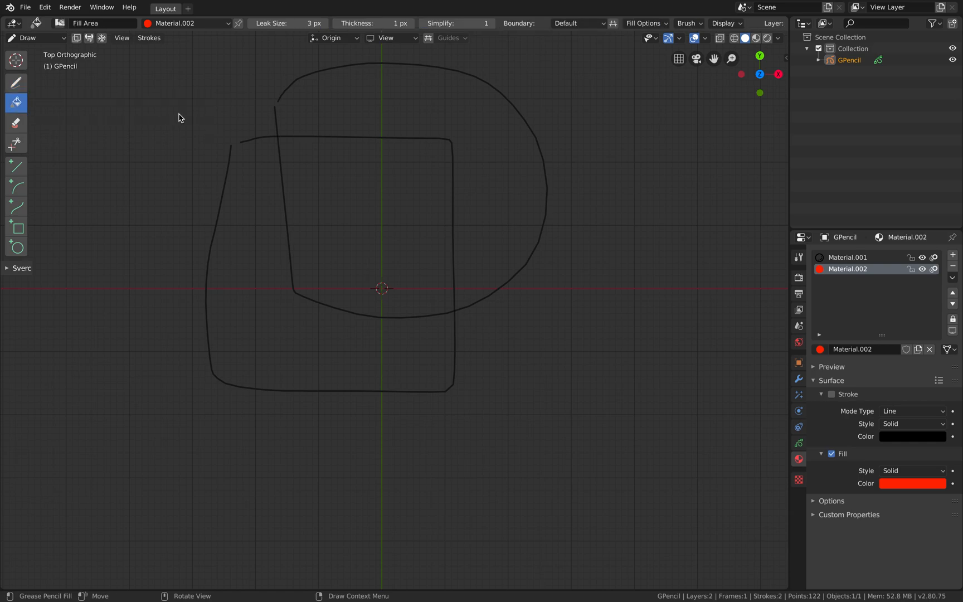
pyautogui.click(370, 196)
pyautogui.click(370, 204)
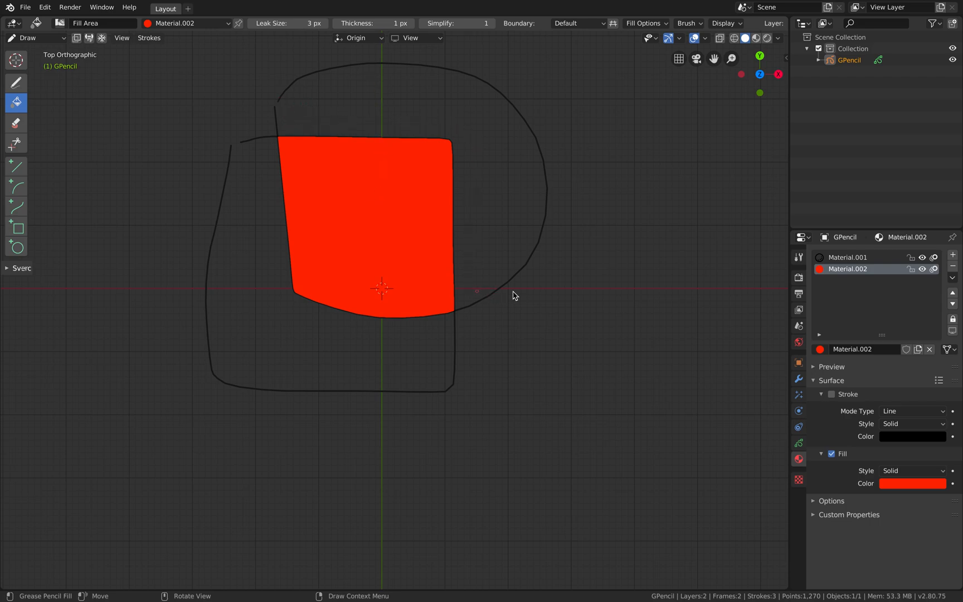
# Create a third material with its stroke turned off and a solid purple fill
pyautogui.click(953, 255)
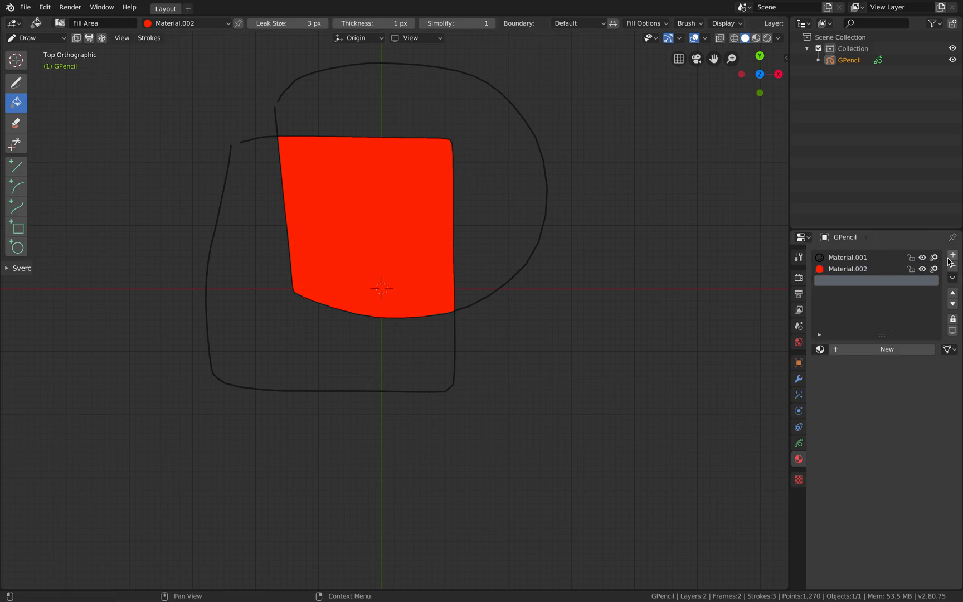
pyautogui.click(892, 351)
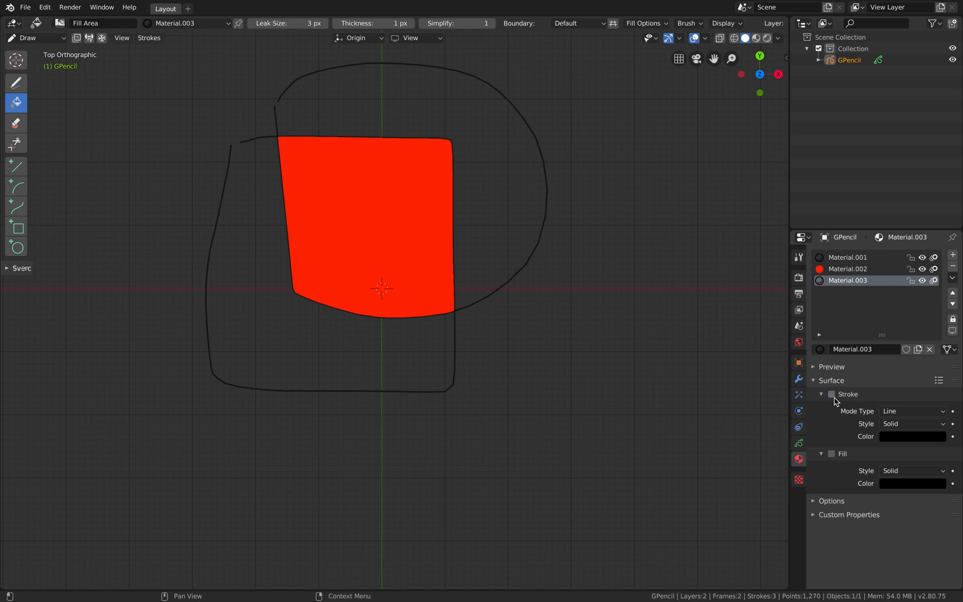
pyautogui.click(832, 454)
pyautogui.click(895, 484)
pyautogui.moveTo(938, 356); pyautogui.dragTo(938, 320)
pyautogui.moveTo(914, 361); pyautogui.dragTo(923, 362)
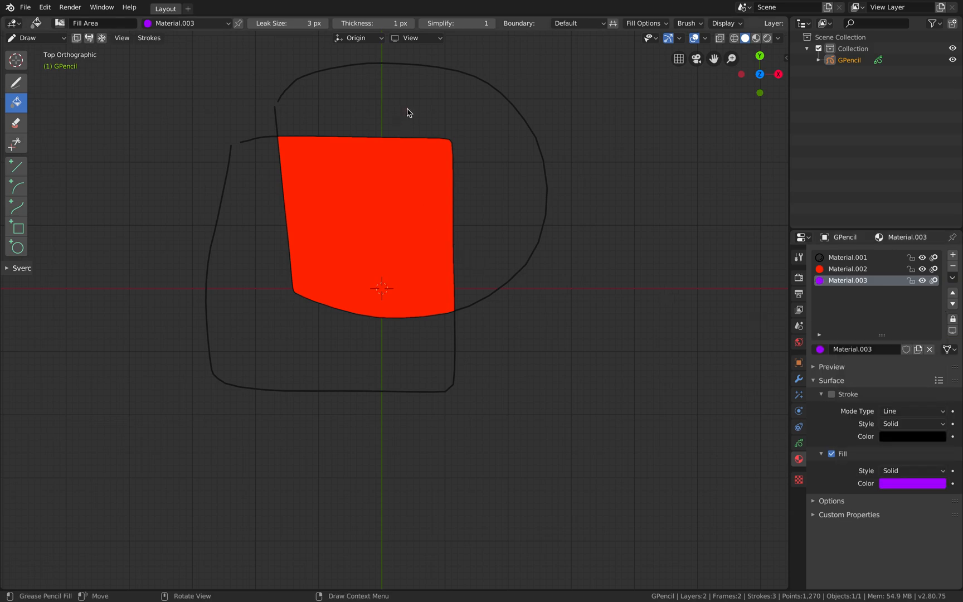
# Try to fill the open rounded outline with purple using a leak size of 20 px, and undo the fill
pyautogui.keyDown('shift'); pyautogui.moveTo(413, 120); pyautogui.dragTo(439, 186, button='middle'); pyautogui.keyUp('shift')
pyautogui.scroll(1, 439, 185)
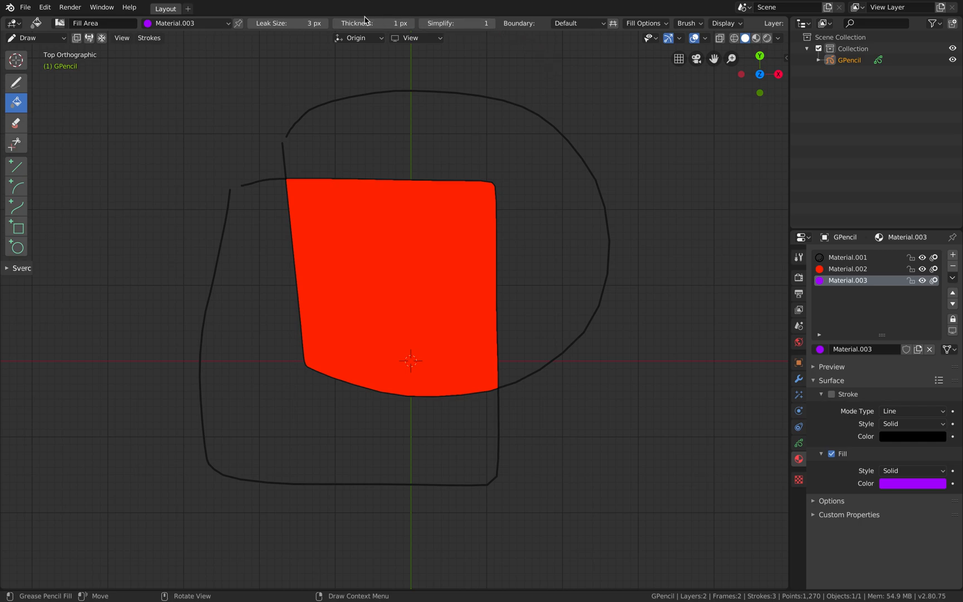
pyautogui.click(297, 23)
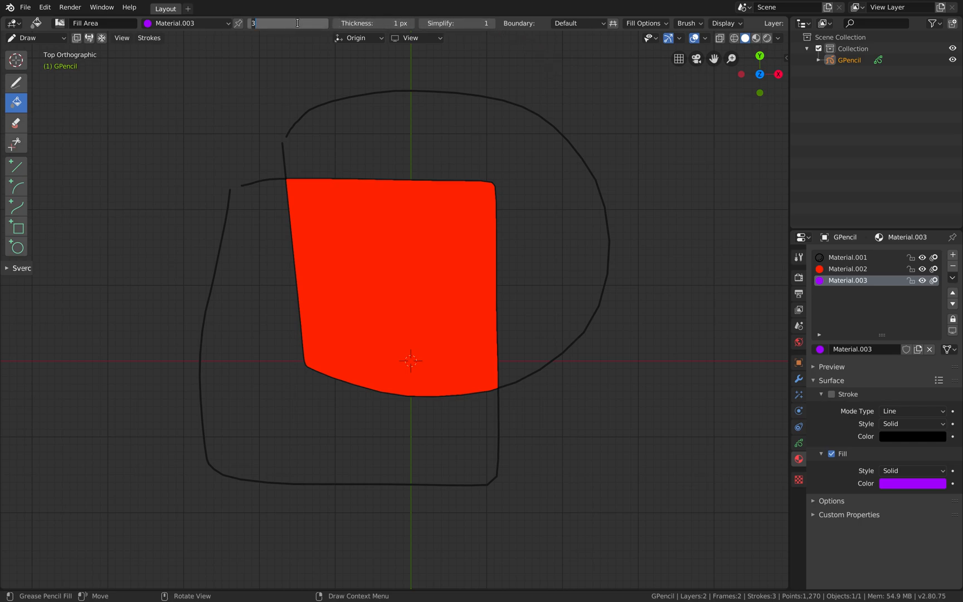
pyautogui.press('Return')
pyautogui.click(351, 148)
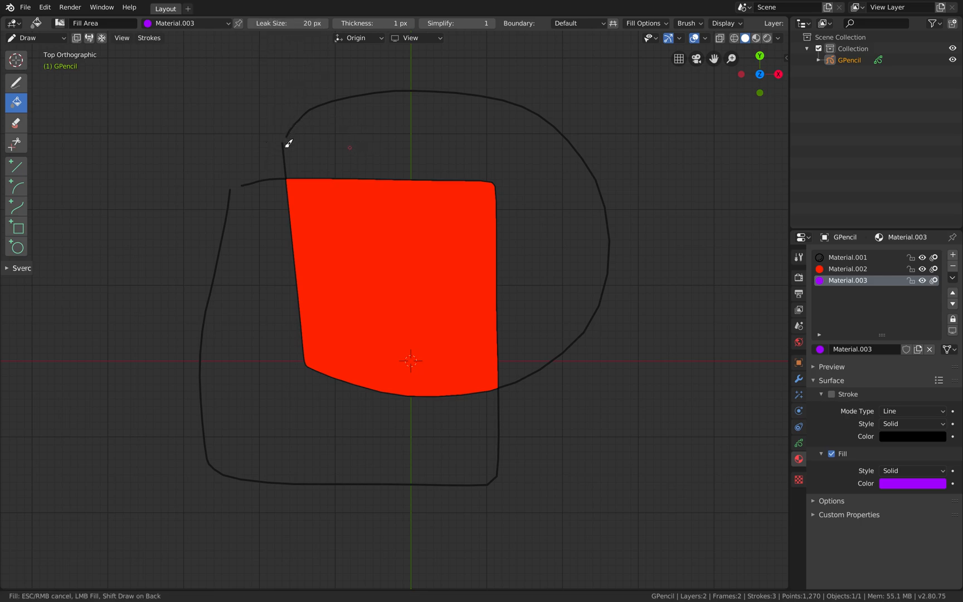
pyautogui.click(287, 44)
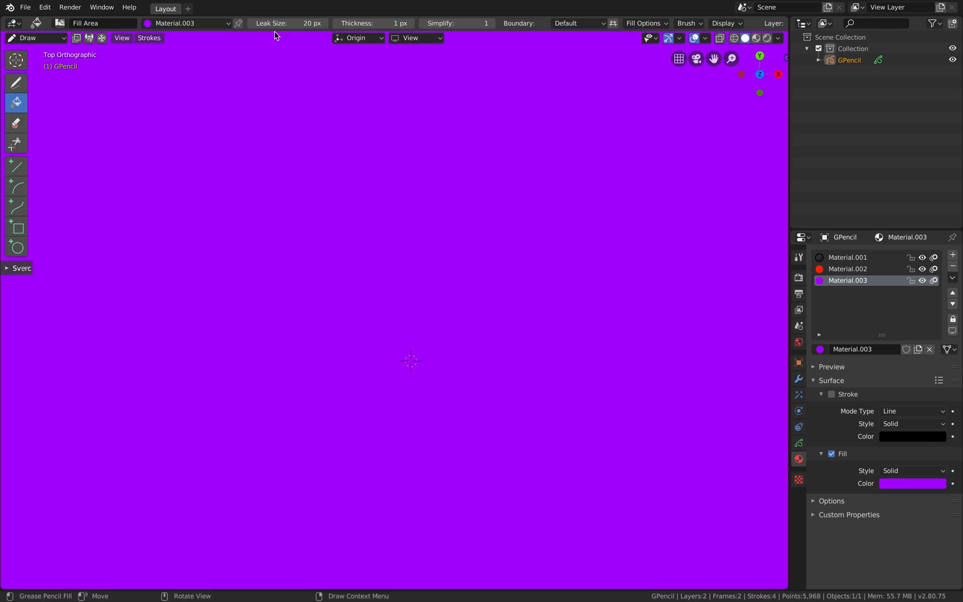
pyautogui.hotkey('ctrl', 'z')
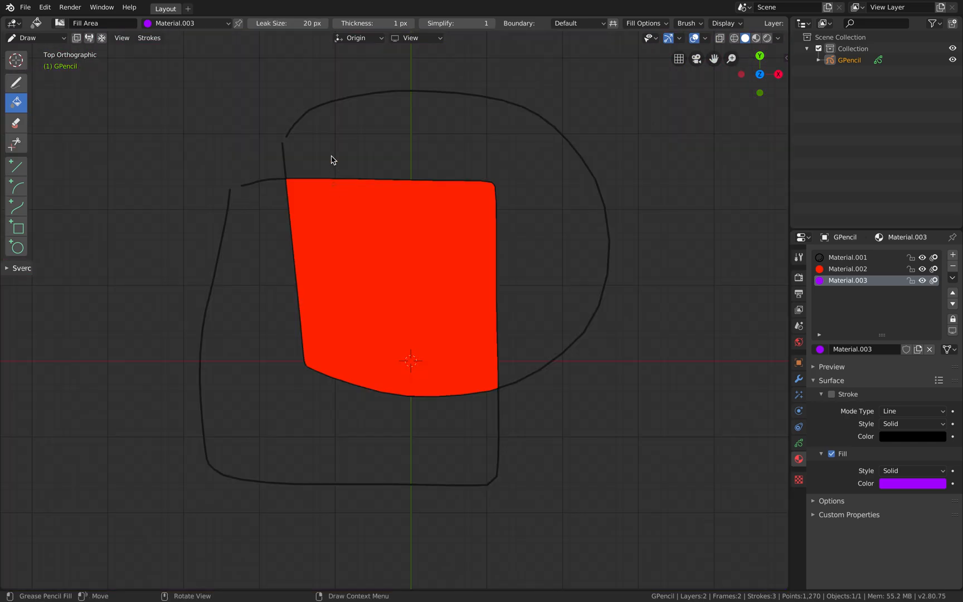
# Set the leak size to 50 px, try the purple fill on the rounded outline again, and undo it
pyautogui.click(299, 25)
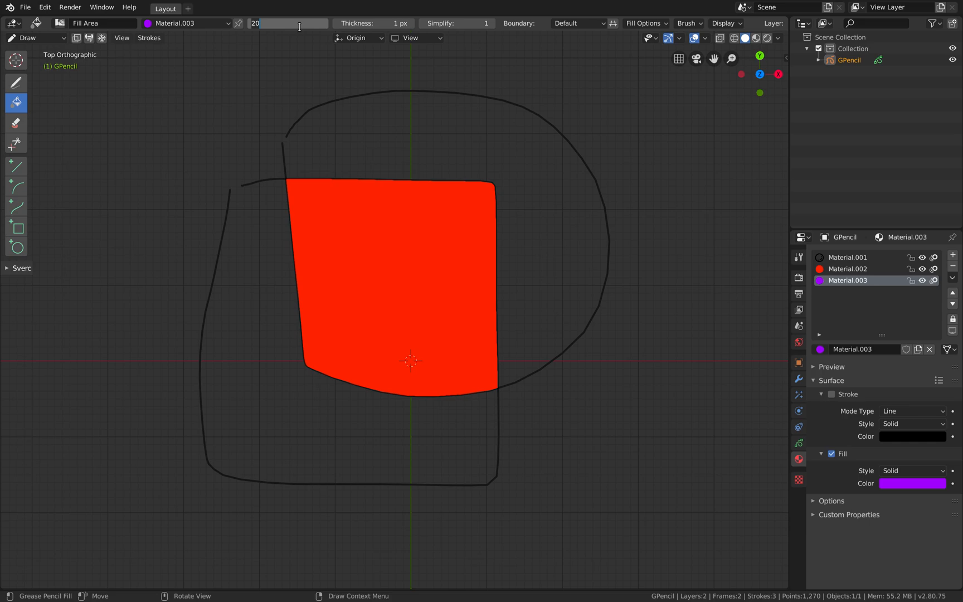
pyautogui.write('50')
pyautogui.press('Return')
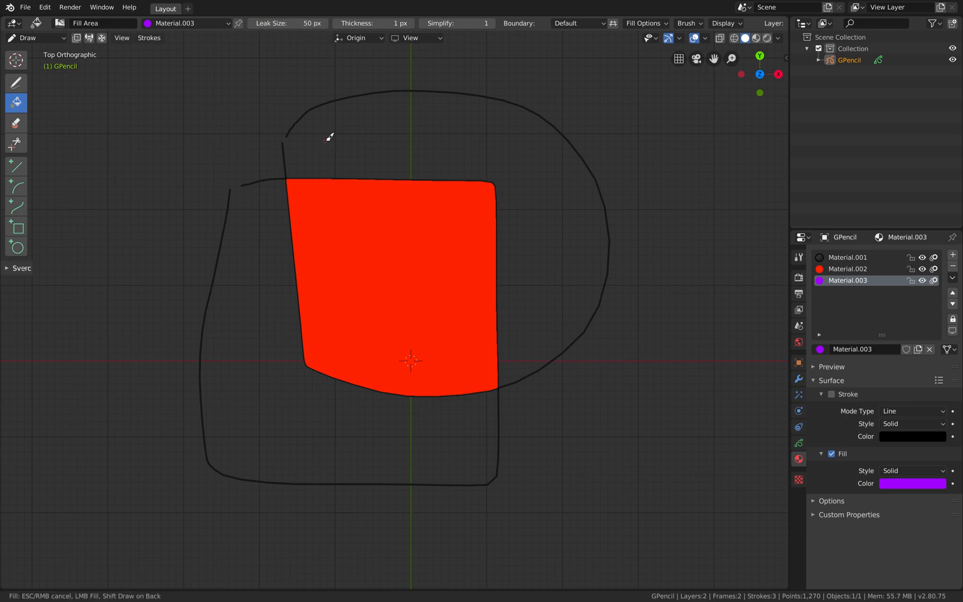
pyautogui.click(285, 32)
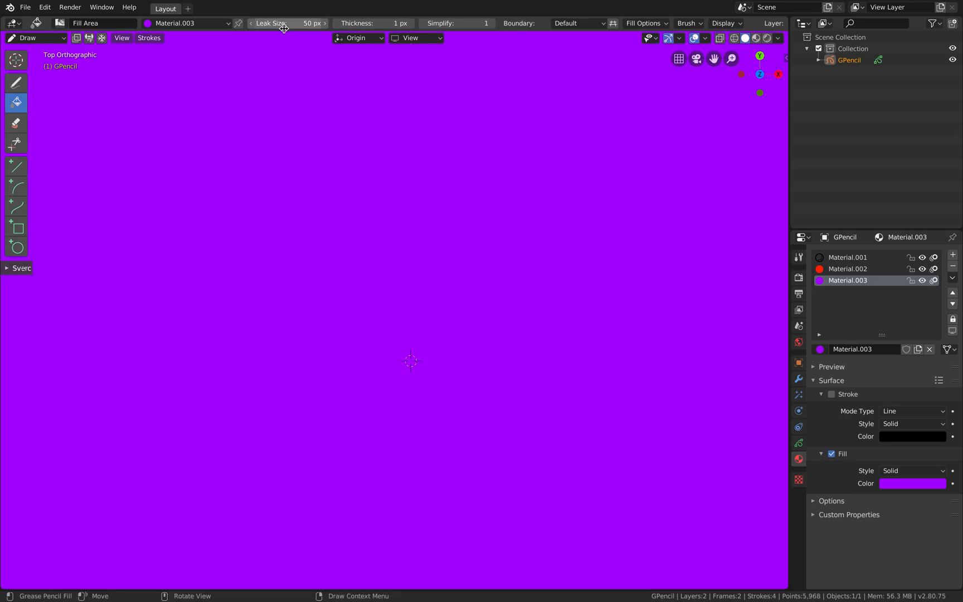
pyautogui.hotkey('ctrl', 'z')
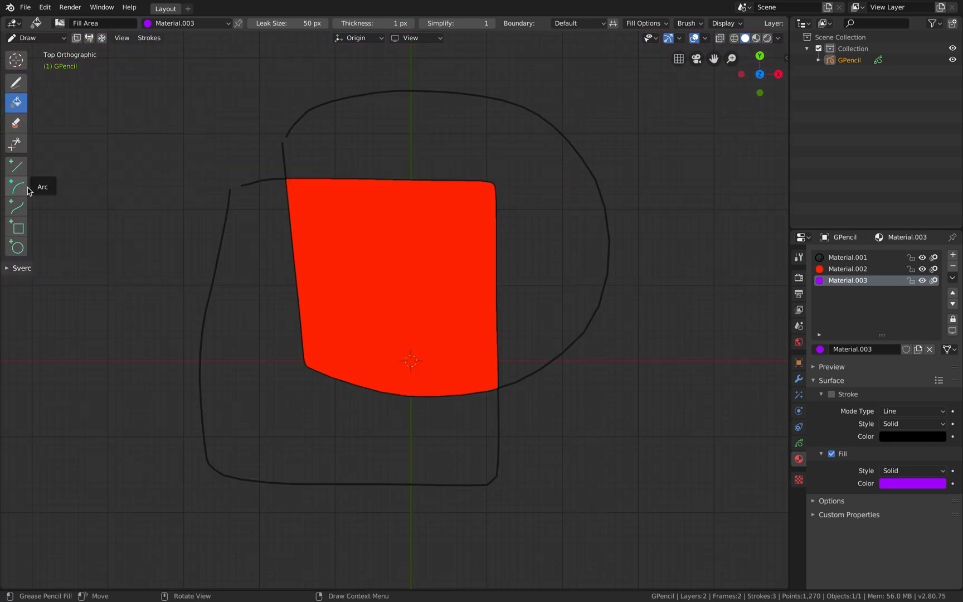
# Close the gaps in both outlines with short Draw strokes in the black Material.001
pyautogui.click(16, 83)
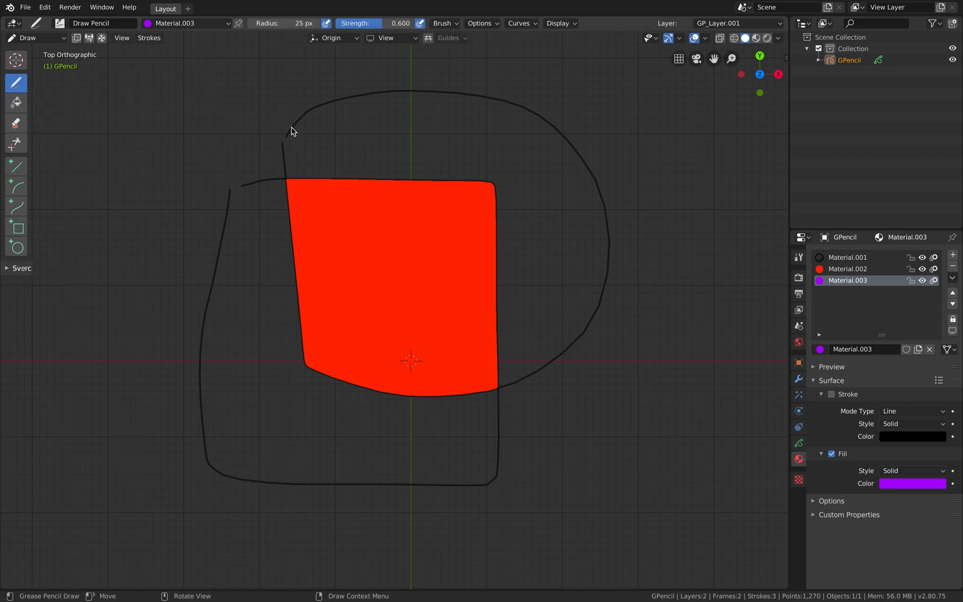
pyautogui.hotkey('ctrl', 'z')
pyautogui.click(844, 260)
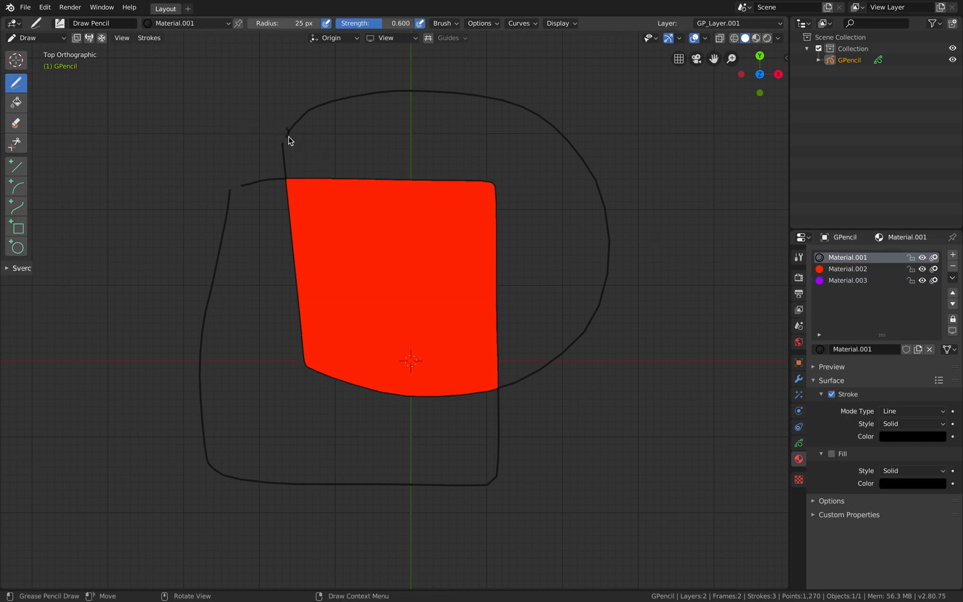
pyautogui.moveTo(279, 146); pyautogui.dragTo(284, 143)
pyautogui.moveTo(244, 186); pyautogui.dragTo(226, 196)
# Fill the rounded outline outside the red area with the purple Material.003
pyautogui.click(837, 282)
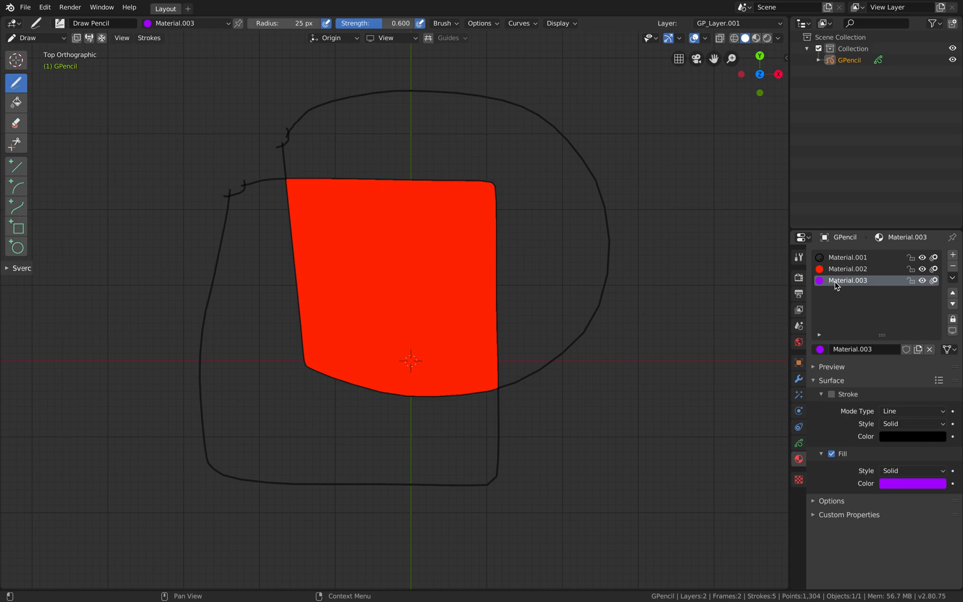
pyautogui.click(16, 102)
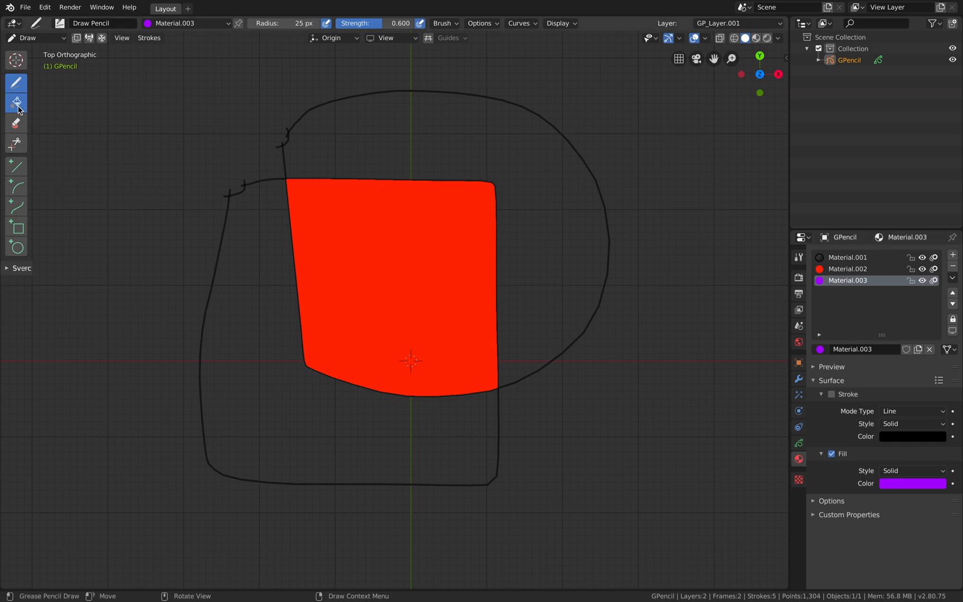
pyautogui.click(342, 150)
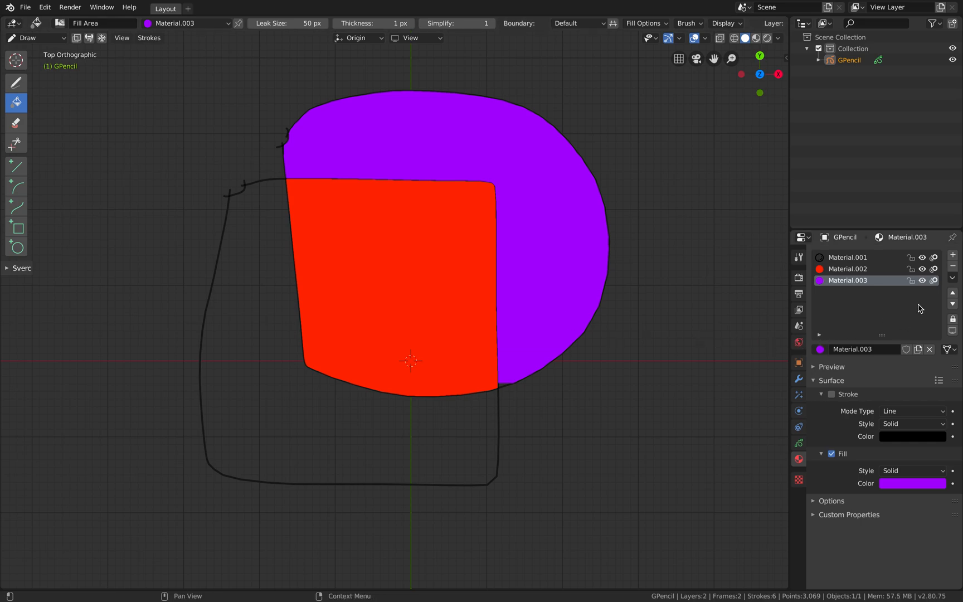
# Create a fourth material with its stroke turned off and a solid golden yellow fill
pyautogui.click(953, 255)
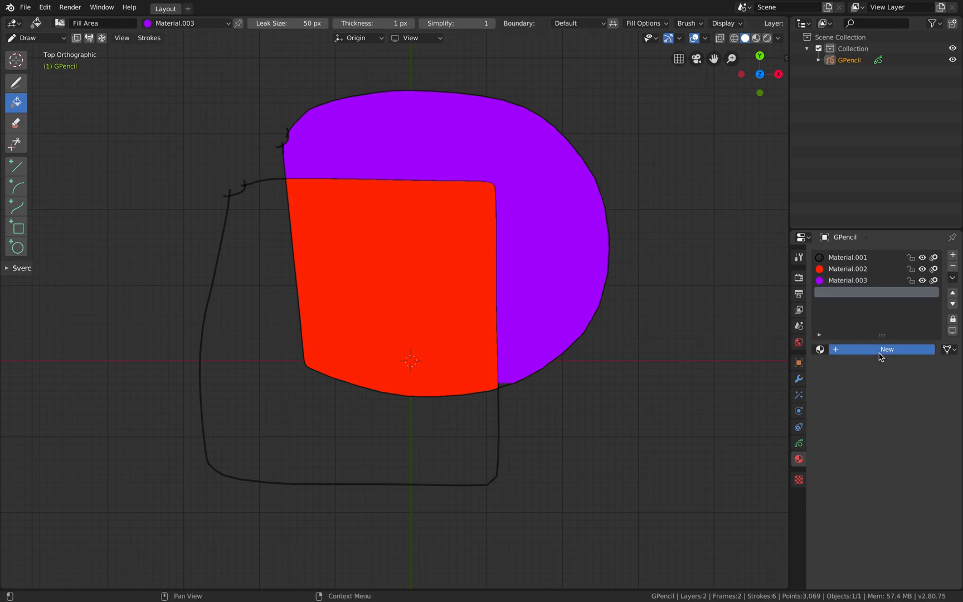
pyautogui.click(880, 351)
pyautogui.click(832, 454)
pyautogui.click(832, 395)
pyautogui.click(894, 483)
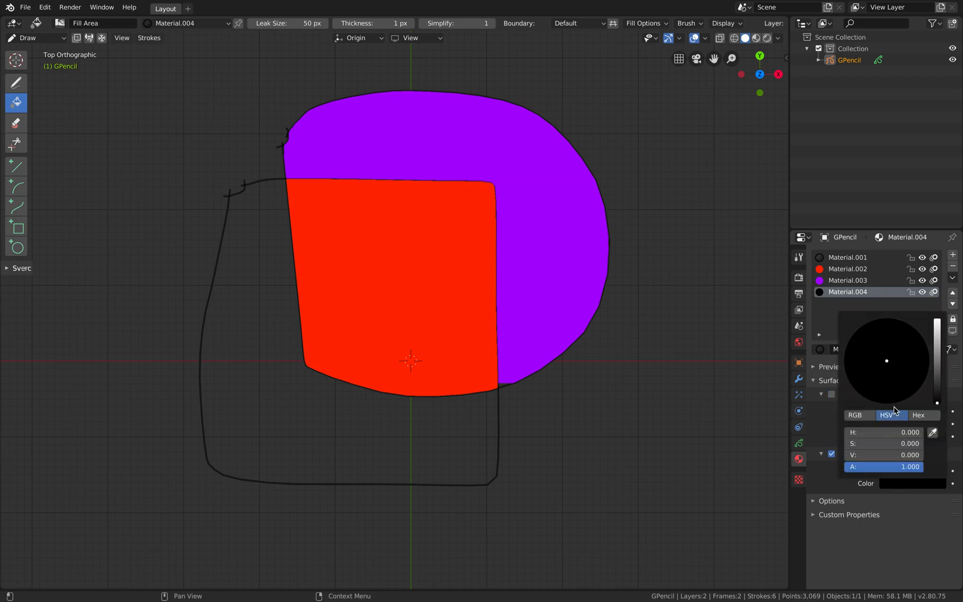
pyautogui.moveTo(938, 398); pyautogui.dragTo(938, 319)
pyautogui.moveTo(863, 375); pyautogui.dragTo(857, 390)
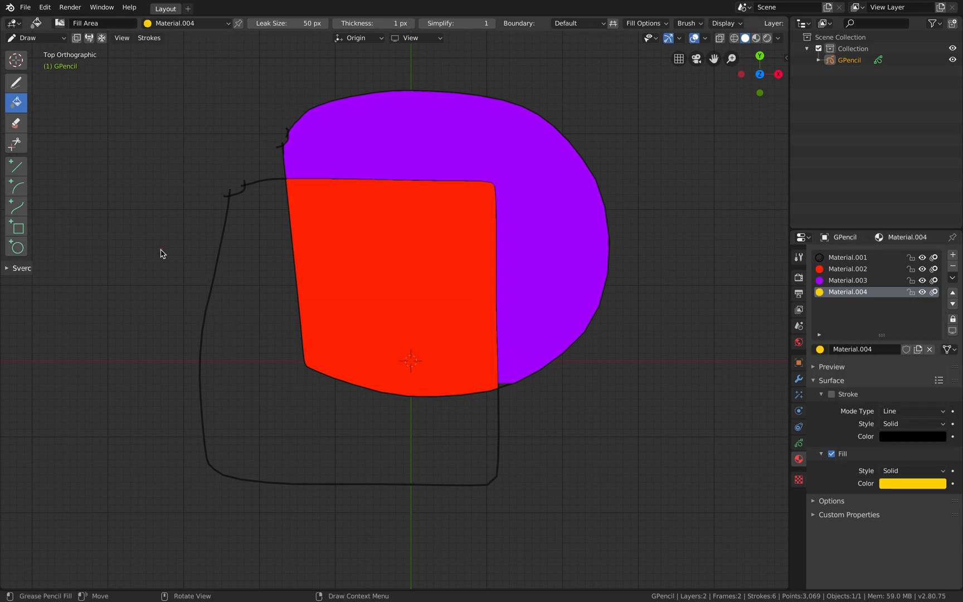
# Fill the remaining area of the squarish outline with the yellow Material.004 and return to Object Mode
pyautogui.click(246, 296)
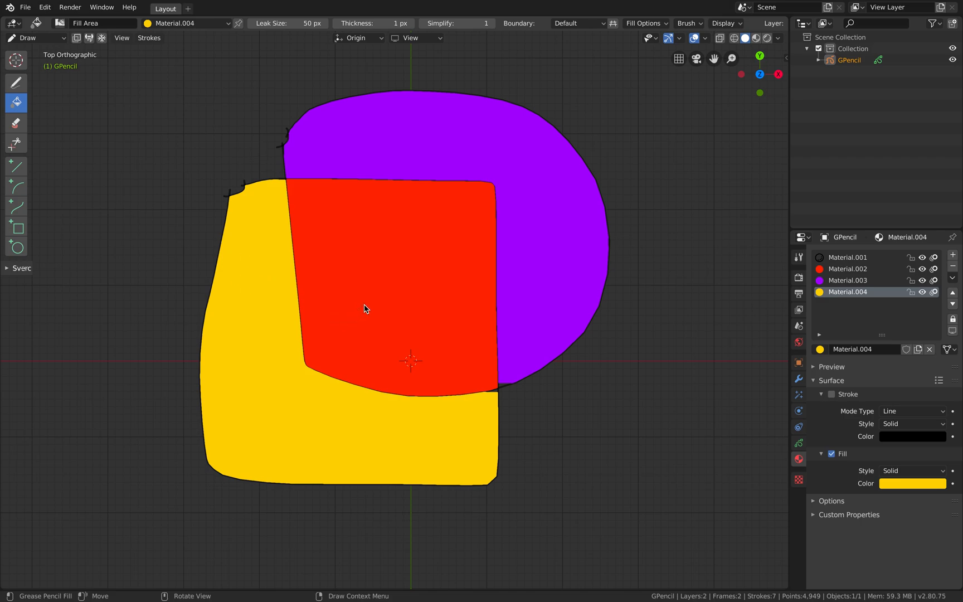
pyautogui.click(35, 38)
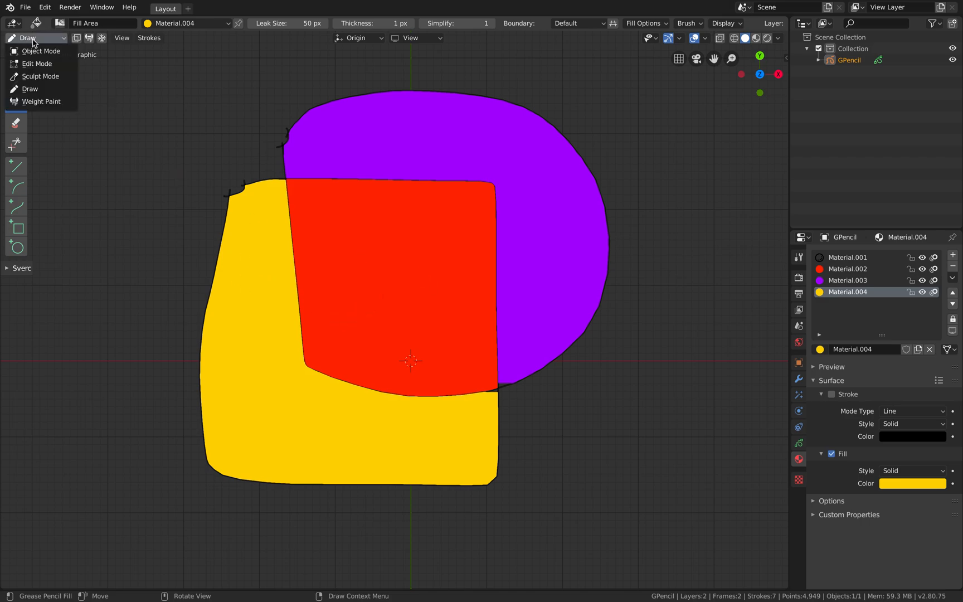
pyautogui.click(34, 51)
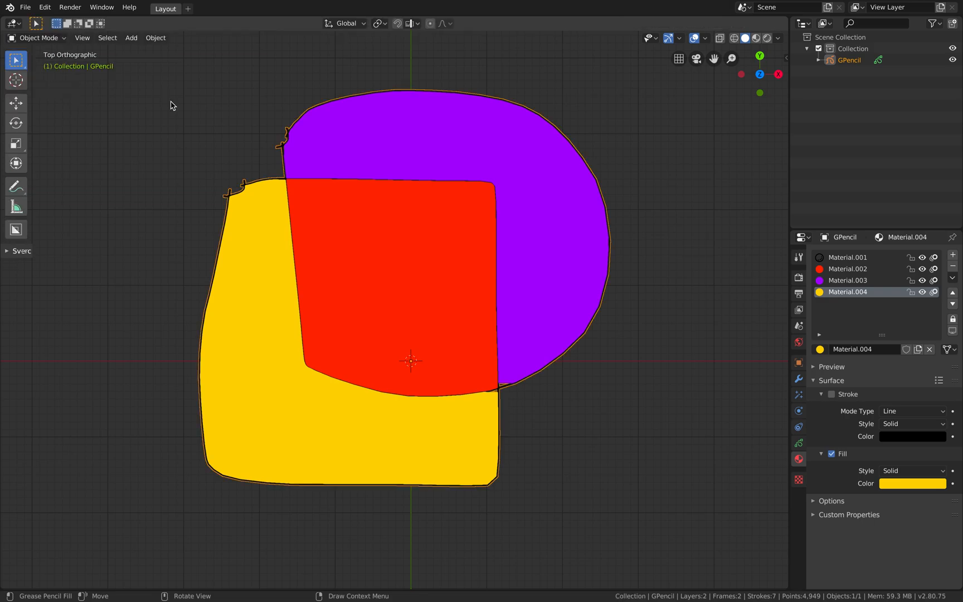
pyautogui.keyDown('shift'); pyautogui.moveTo(277, 177); pyautogui.dragTo(285, 178, button='middle'); pyautogui.keyUp('shift')
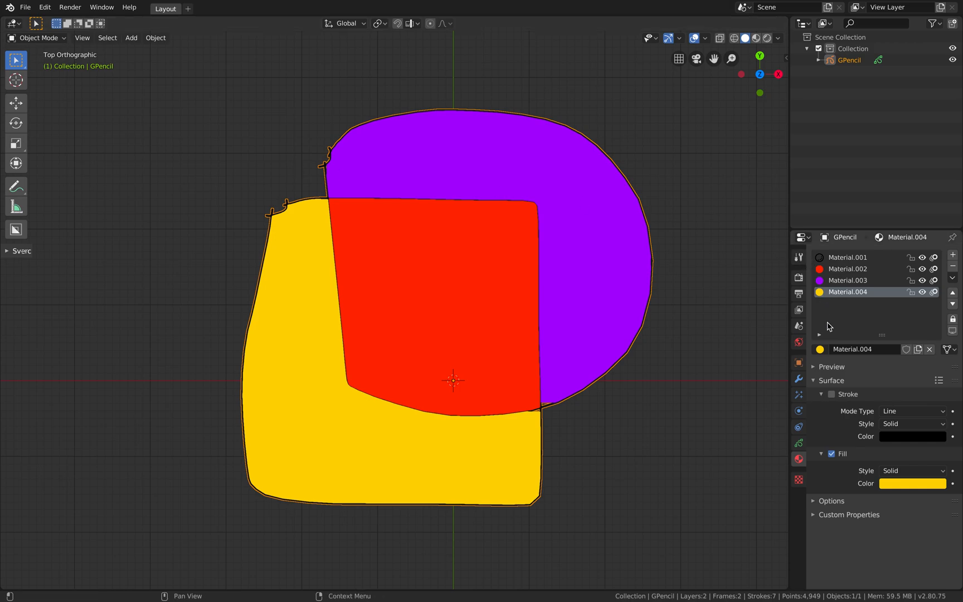
# Make GP_Layer.001 the active Grease Pencil layer and apply Convert to Mesh to its strokes
pyautogui.click(800, 443)
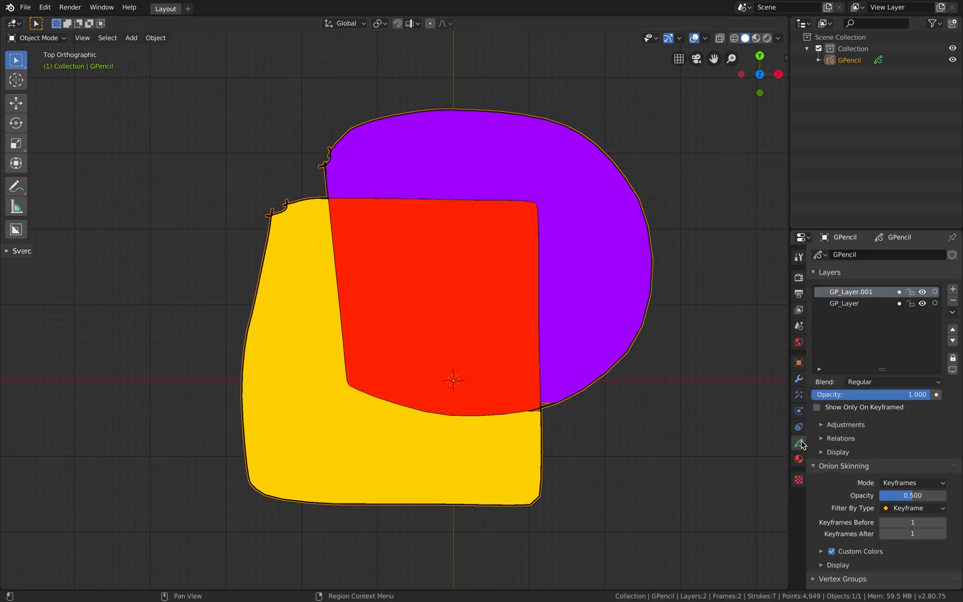
pyautogui.click(857, 303)
pyautogui.click(850, 292)
pyautogui.rightClick(533, 177)
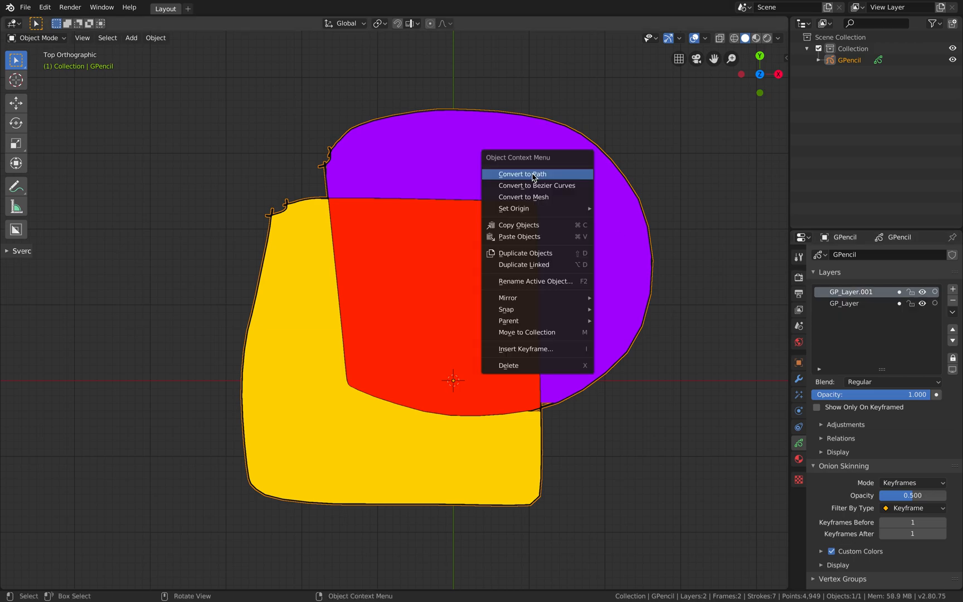
pyautogui.click(546, 196)
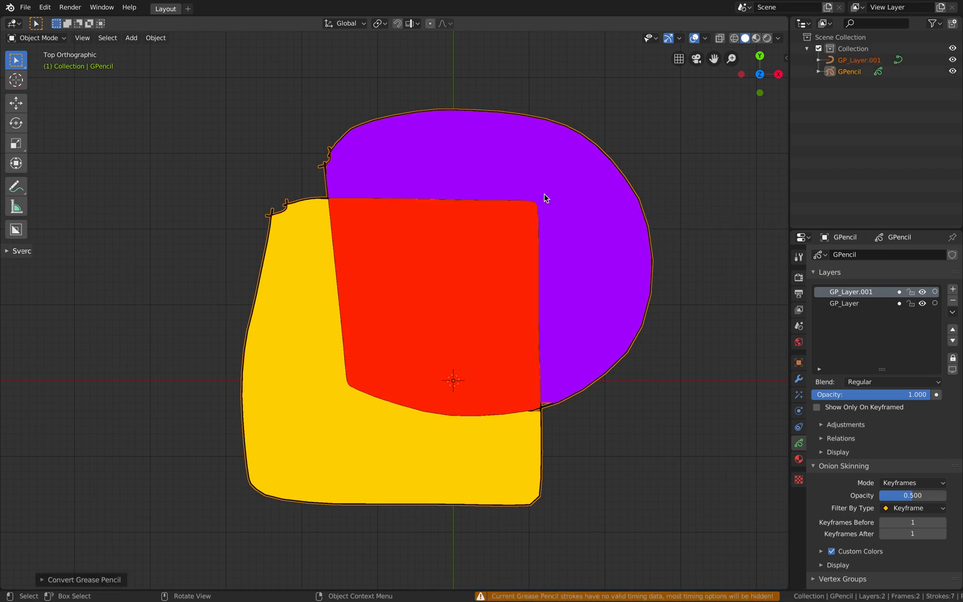
# Hide the GPencil object and select the converted curve object GP_Layer.001
pyautogui.click(953, 71)
pyautogui.click(953, 72)
pyautogui.click(953, 72)
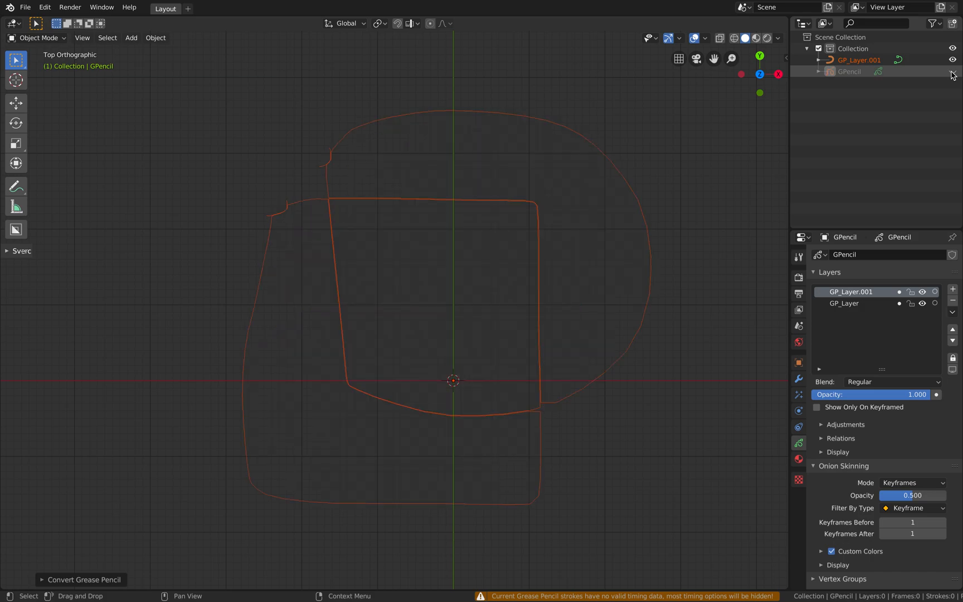
pyautogui.click(861, 60)
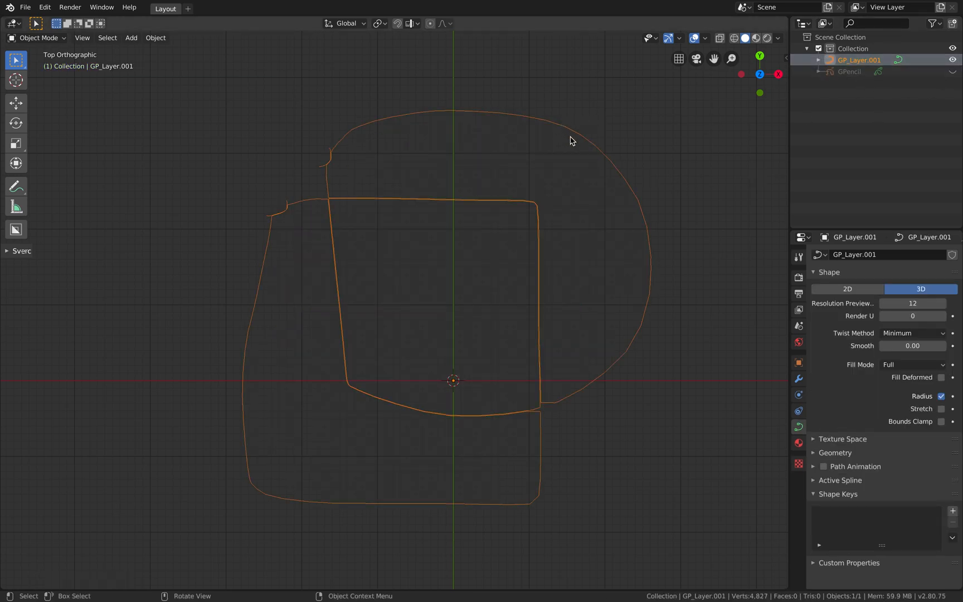
# Duplicate the GP_Layer.001 curve and place the copy beside the original along the global X axis
pyautogui.click(435, 245)
pyautogui.click(380, 200)
pyautogui.scroll(3, 382, 200)
pyautogui.scroll(-3, 383, 201)
pyautogui.keyDown('shift'); pyautogui.moveTo(419, 223); pyautogui.dragTo(351, 214, button='middle'); pyautogui.keyUp('shift')
pyautogui.scroll(-3, 357, 216)
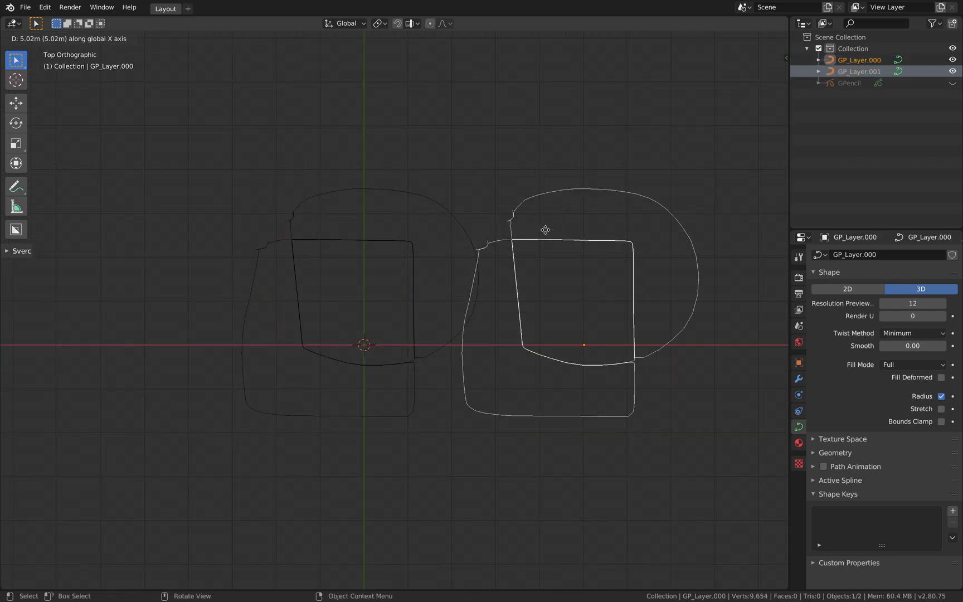
pyautogui.click(549, 229)
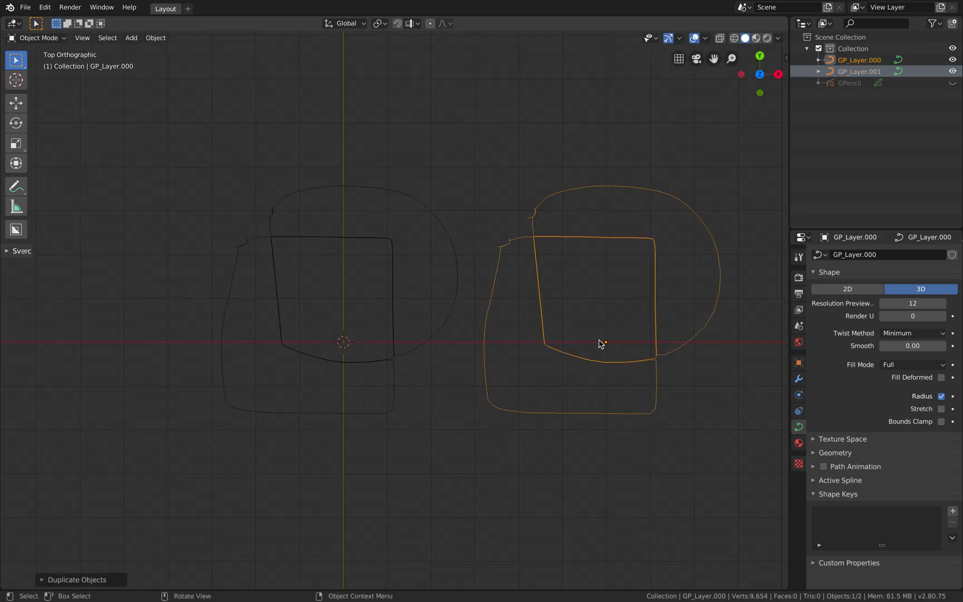
# Toggle the duplicated curve's shape between 2D and 3D, and delete the duplicate
pyautogui.click(846, 289)
pyautogui.click(897, 291)
pyautogui.click(852, 291)
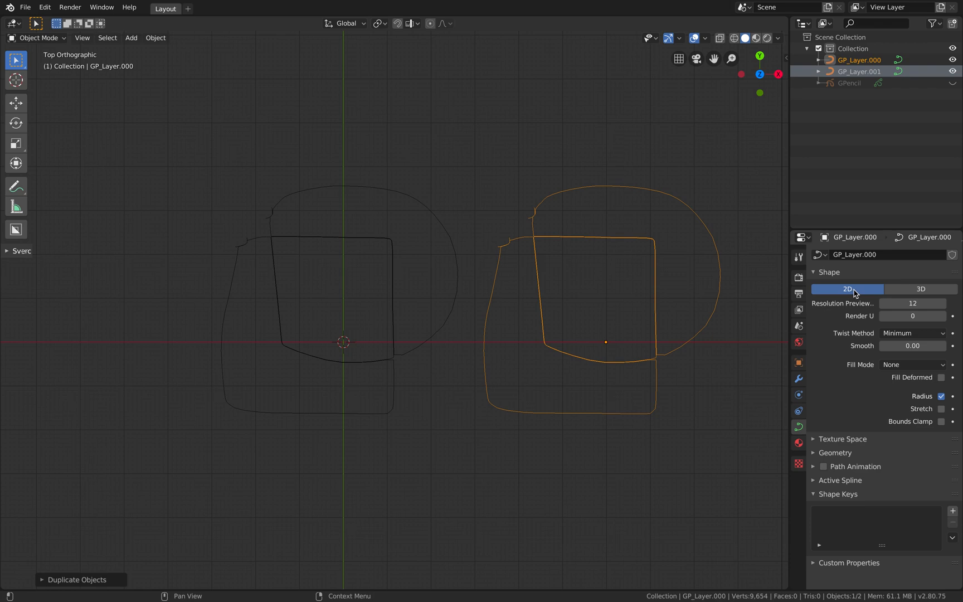
pyautogui.click(895, 292)
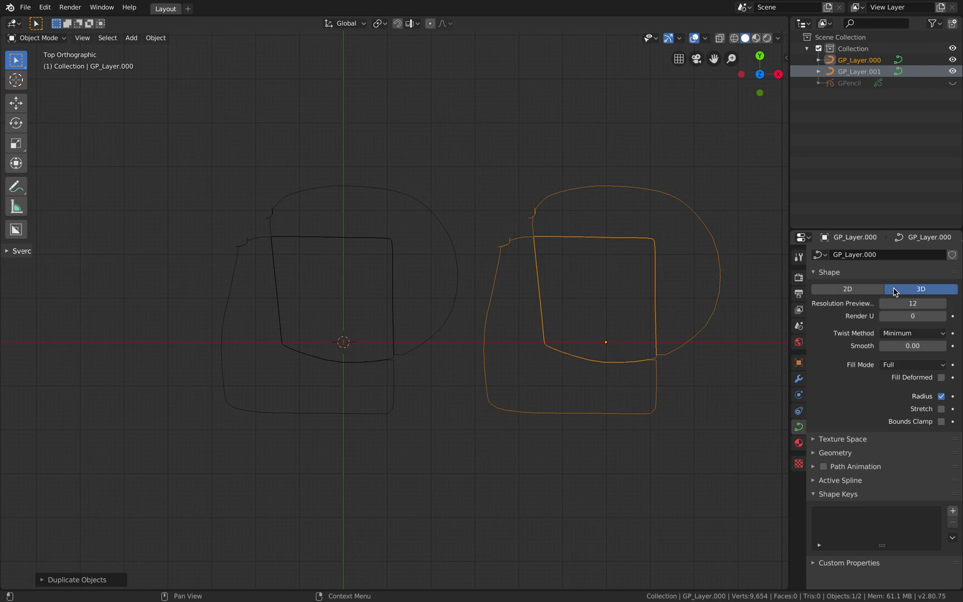
pyautogui.press('x')
pyautogui.click(592, 199)
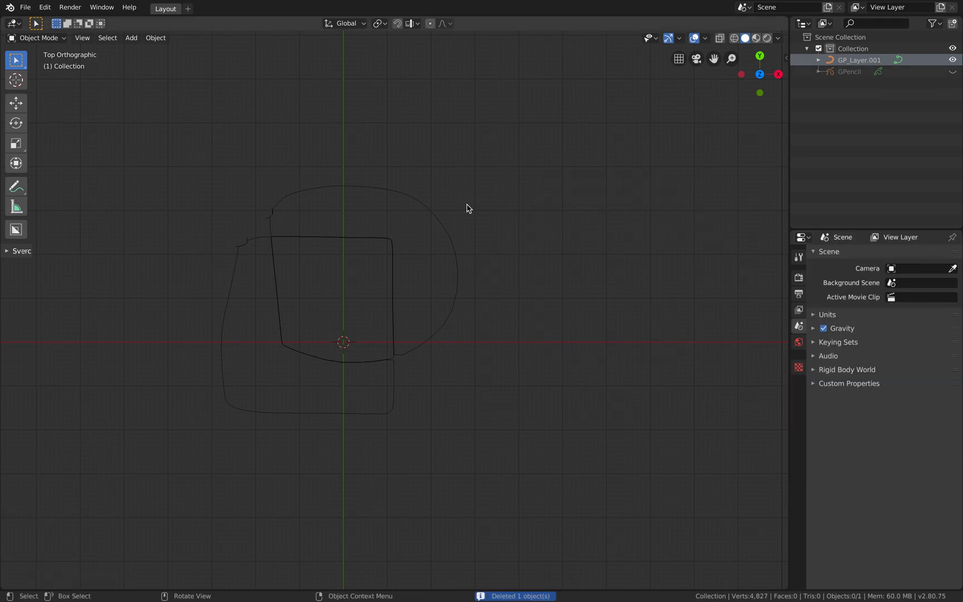
# Duplicate the GP_Layer.001 curve about 5 m away in positive X and convert the copy to a mesh
pyautogui.click(422, 207)
pyautogui.hotkey('shift', 'd')
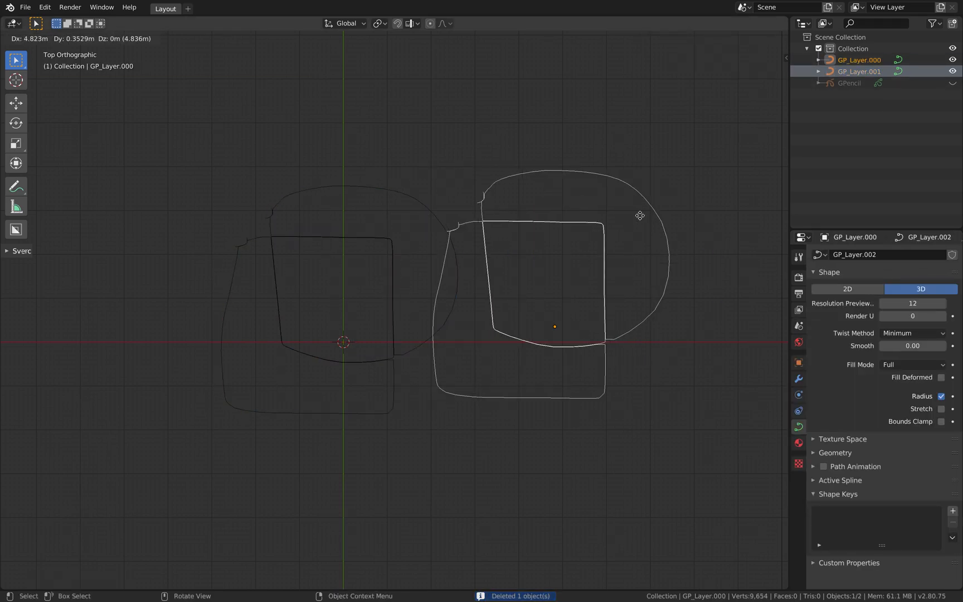
pyautogui.click(644, 218)
pyautogui.rightClick(618, 182)
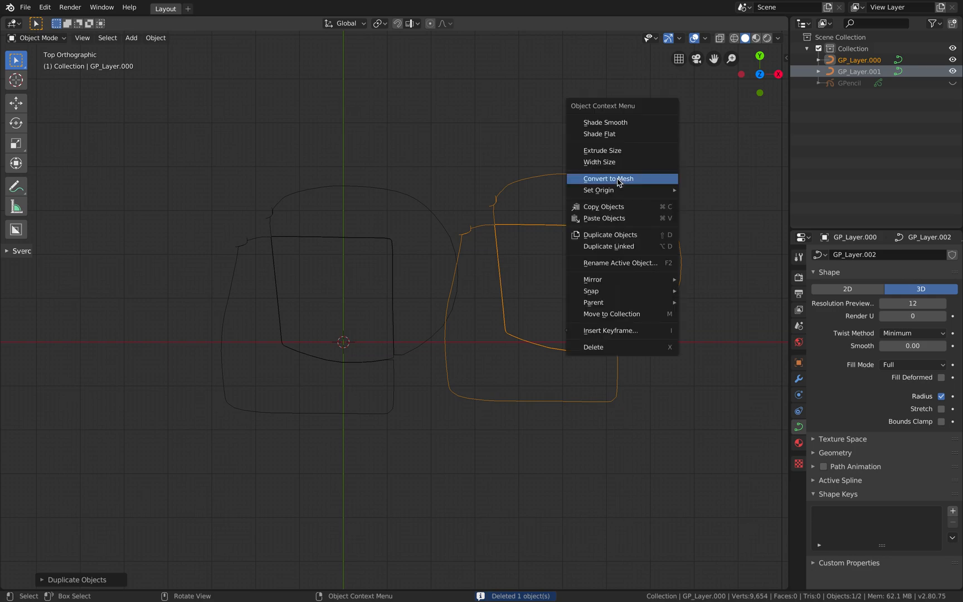
pyautogui.click(618, 182)
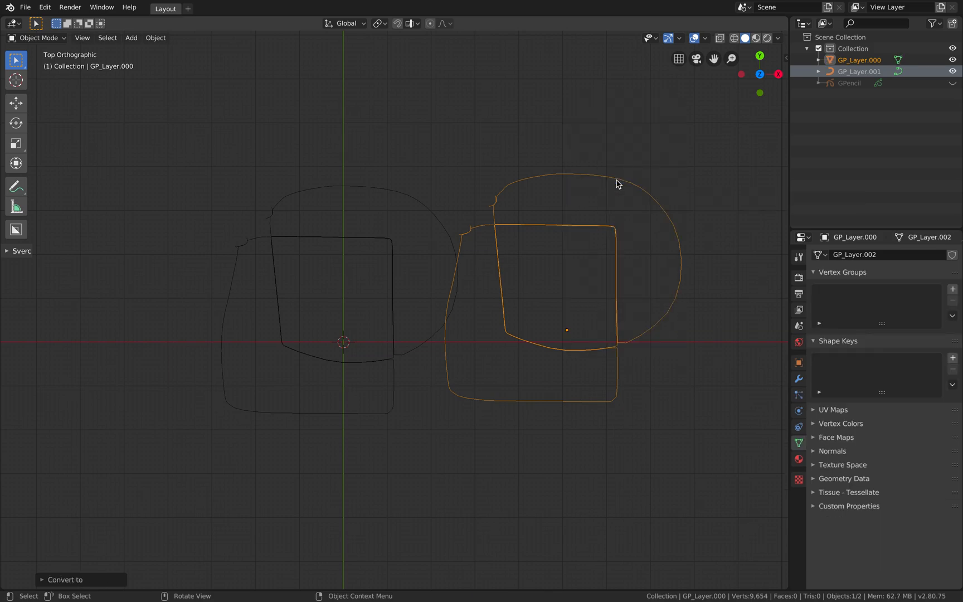
# Select the mesh copy GP_Layer.000 and move it slightly farther away from the original curve
pyautogui.click(849, 85)
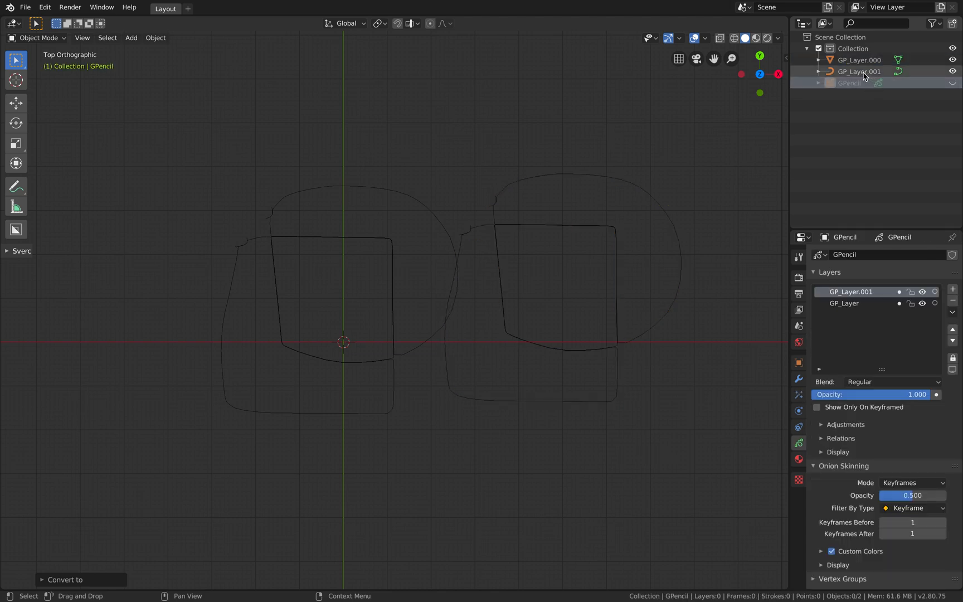
pyautogui.click(859, 72)
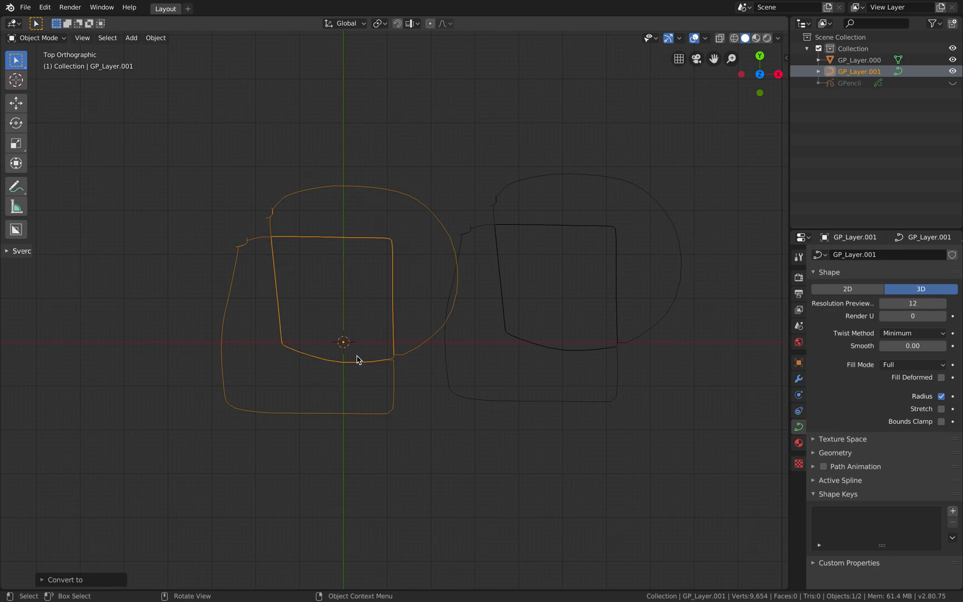
pyautogui.click(859, 60)
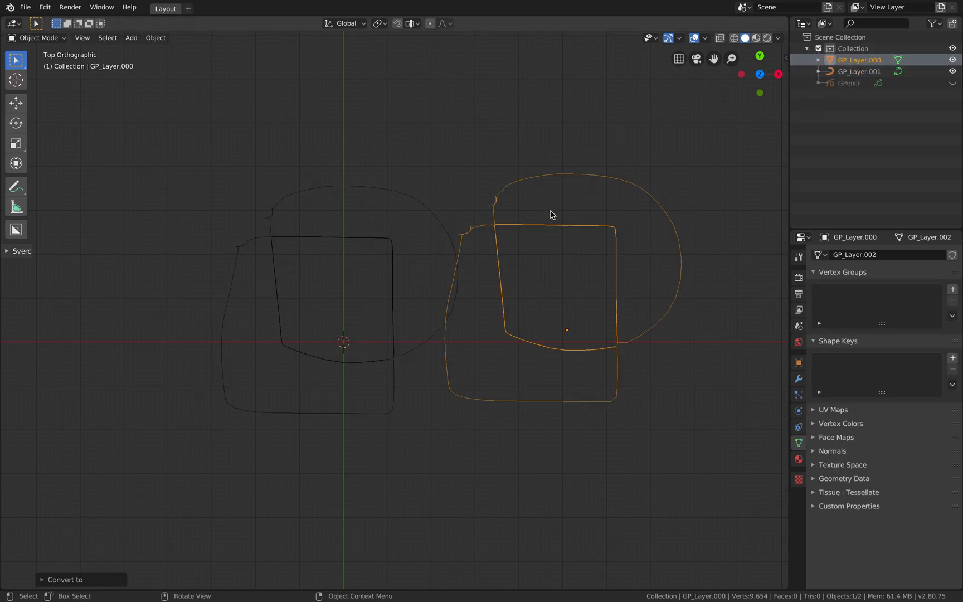
pyautogui.press('g')
pyautogui.click(577, 215)
pyautogui.keyDown('shift'); pyautogui.moveTo(577, 216); pyautogui.dragTo(490, 217, button='middle'); pyautogui.keyUp('shift')
# Separate the mesh copy into individual objects by loose parts
pyautogui.rightClick(509, 220)
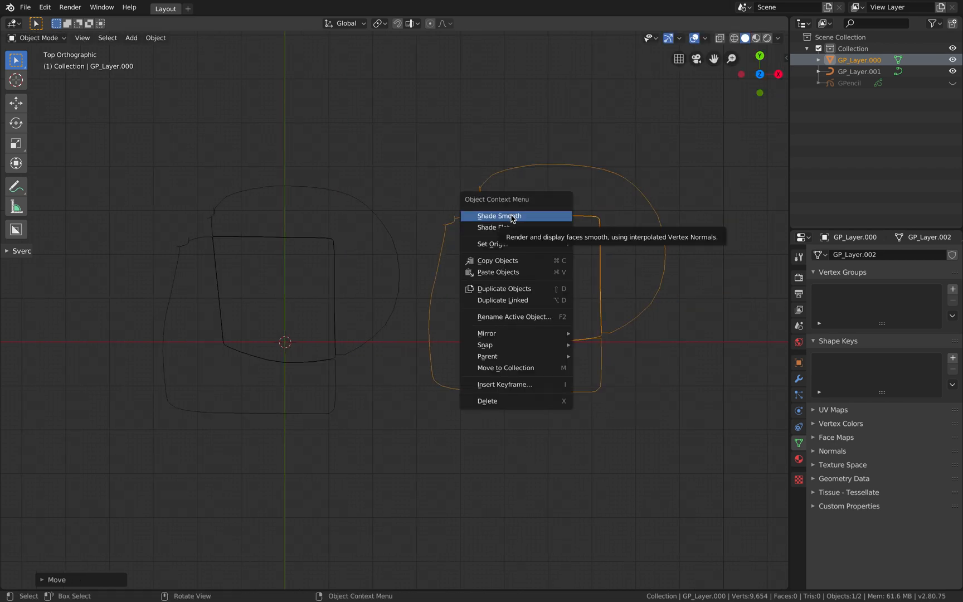
pyautogui.click(530, 153)
pyautogui.click(529, 166)
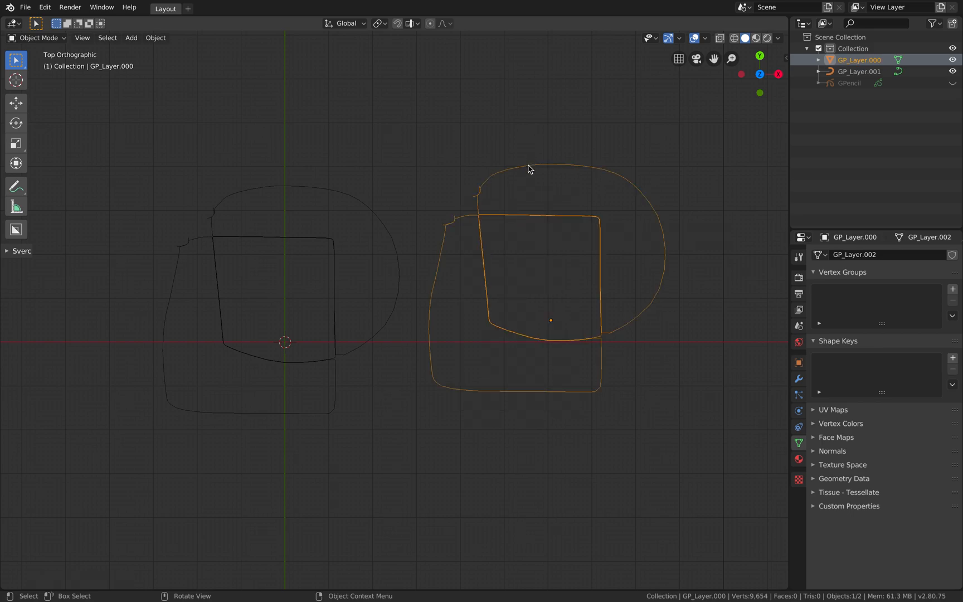
pyautogui.press('F3')
pyautogui.write('sep')
pyautogui.press('Down')
pyautogui.press('Return')
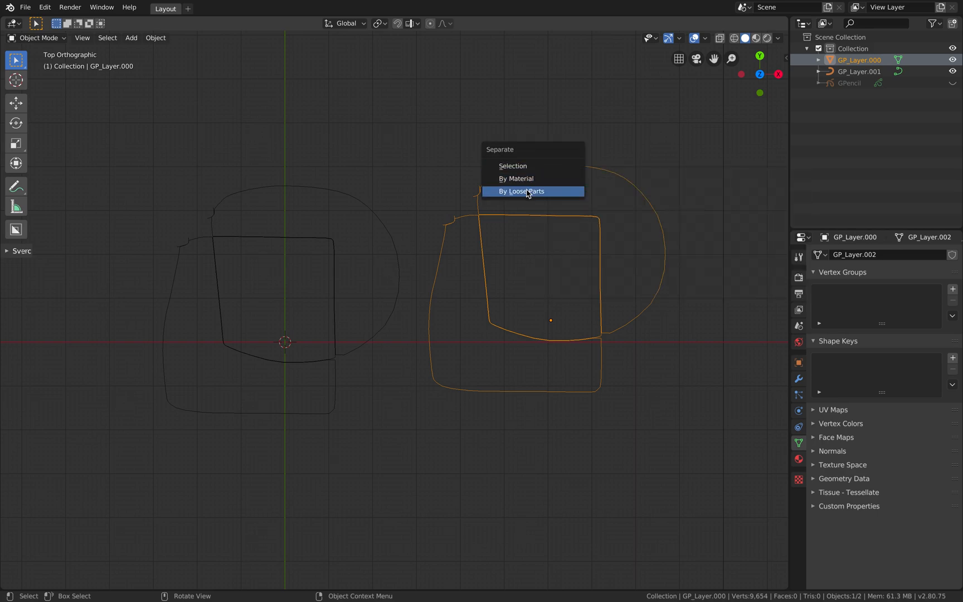
pyautogui.click(527, 192)
# Move the separated rounded, four-sided and L-shaped outlines apart so that they no longer overlap
pyautogui.click(528, 156)
pyautogui.click(530, 163)
pyautogui.press('g')
pyautogui.click(567, 152)
pyautogui.click(540, 215)
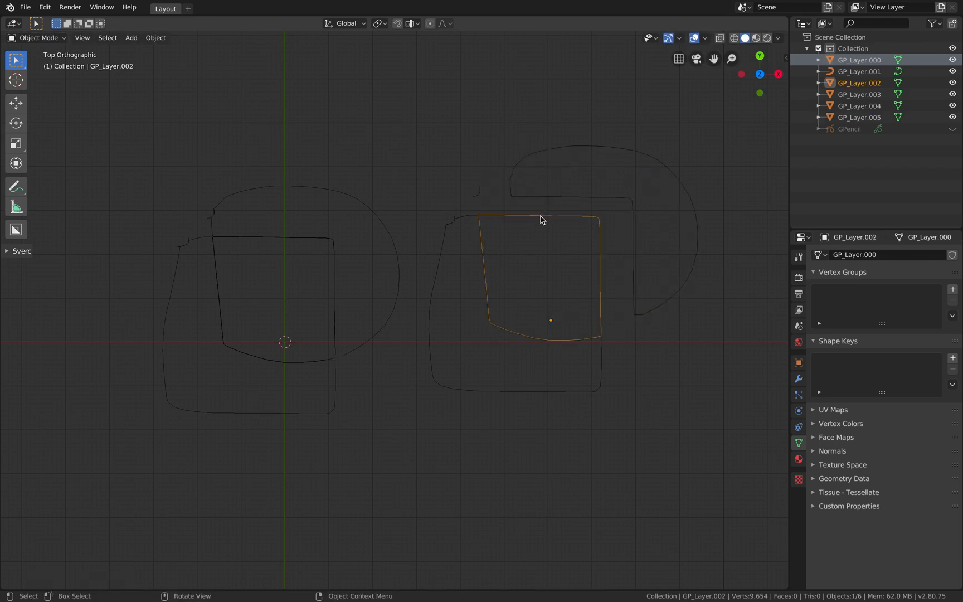
pyautogui.press('g')
pyautogui.click(560, 210)
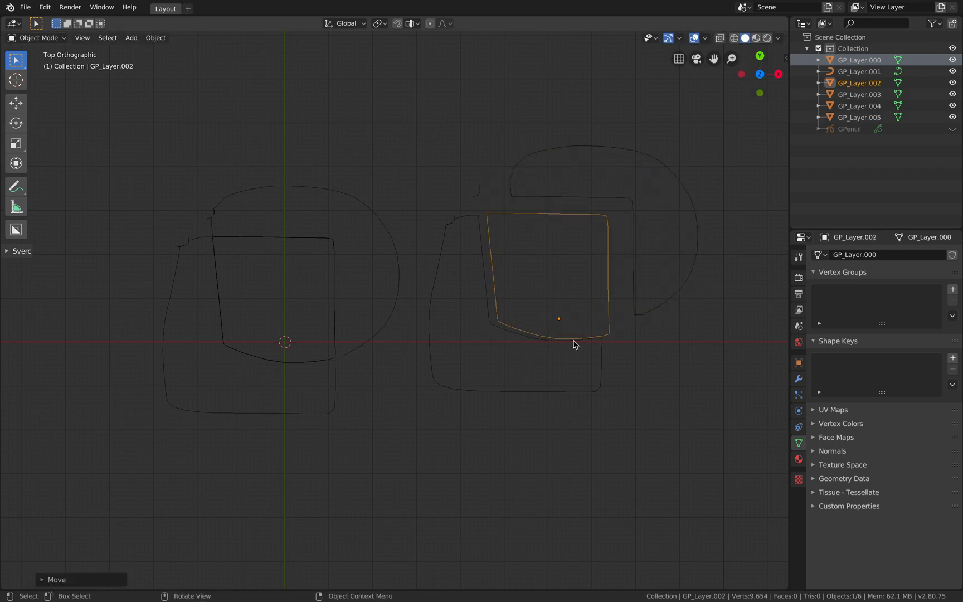
pyautogui.click(601, 359)
pyautogui.press('g')
pyautogui.click(602, 383)
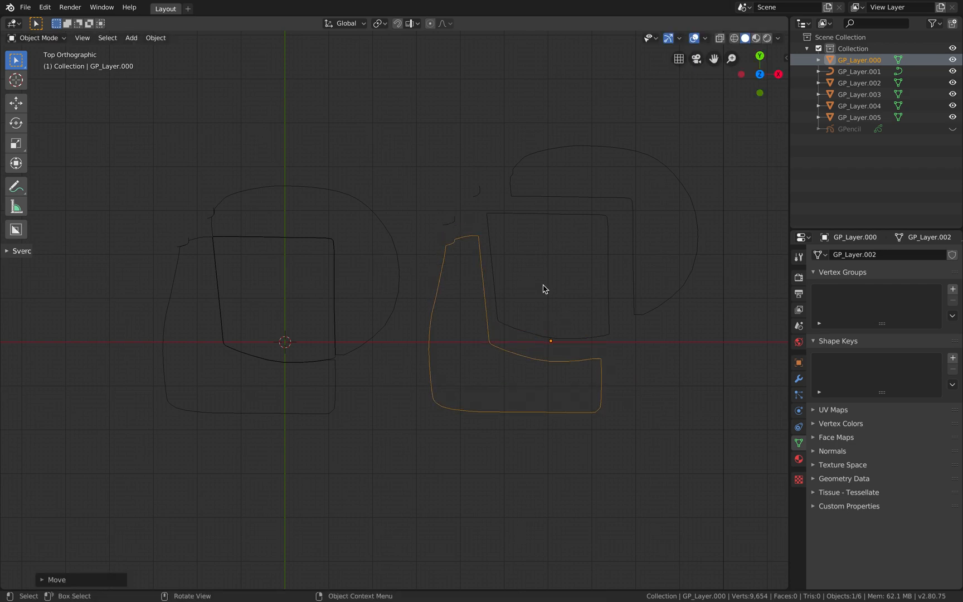
# Delete the two small leftover gap-closing stroke pieces beside the separated outlines
pyautogui.click(453, 223)
pyautogui.keyDown('shift'); pyautogui.click(481, 199); pyautogui.keyUp('shift')
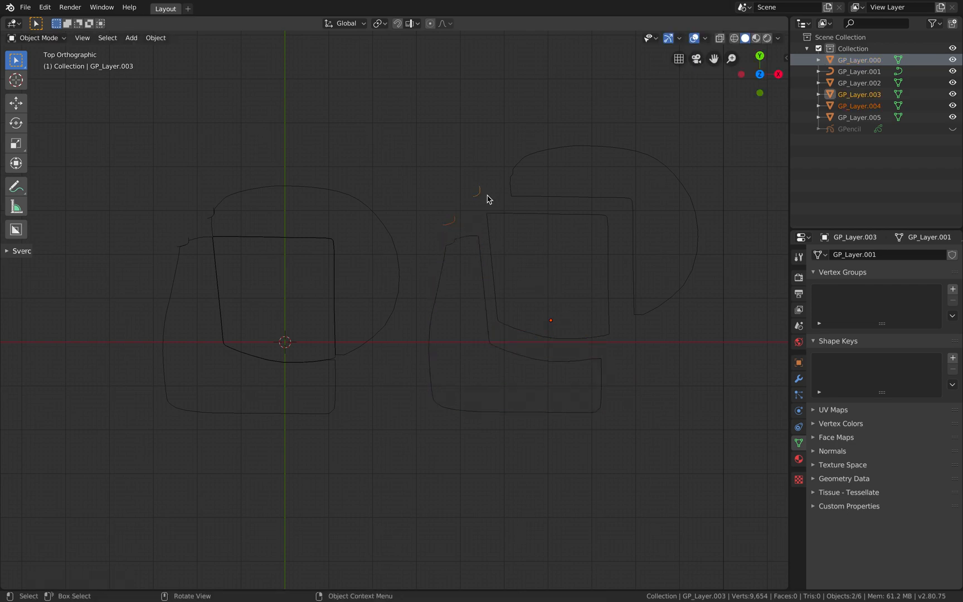
pyautogui.press('Delete')
# Switch the four-sided outline back and forth between Edit Mode and Object Mode
pyautogui.click(537, 198)
pyautogui.press('KP_Decimal')
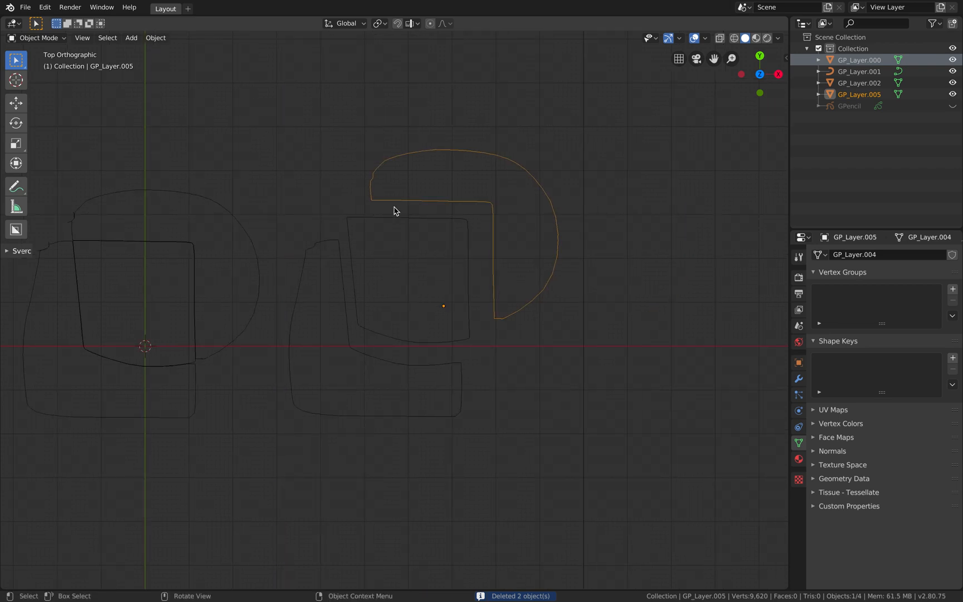
pyautogui.click(397, 218)
pyautogui.hotkey('ctrl', 'Tab')
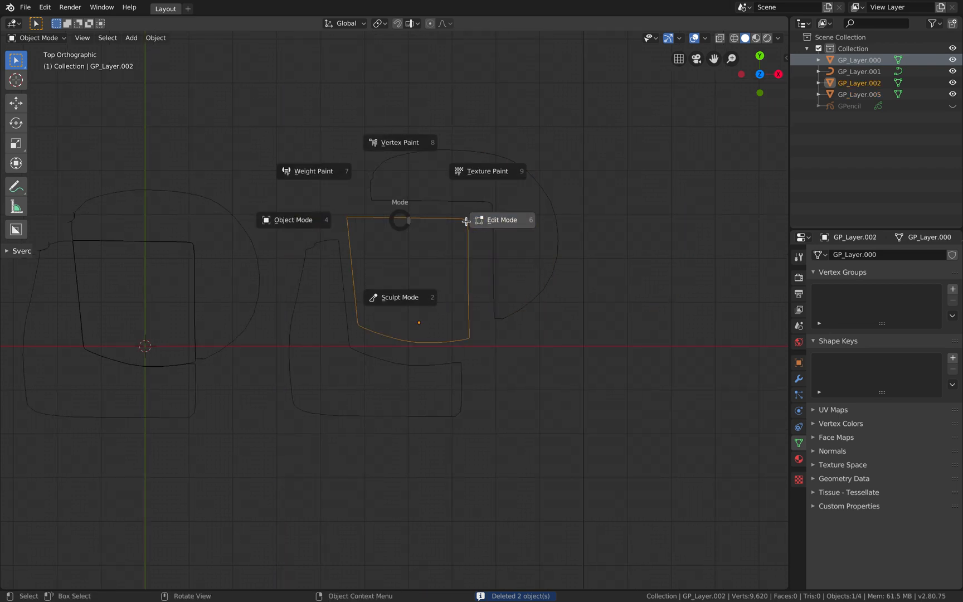
pyautogui.click(466, 221)
pyautogui.scroll(2, 466, 222)
pyautogui.hotkey('ctrl', 'Tab')
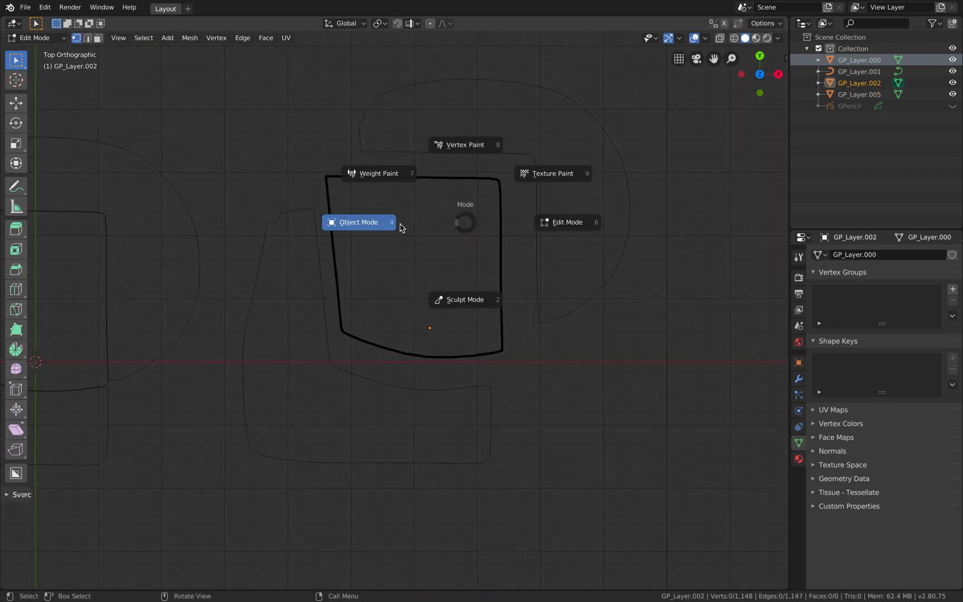
pyautogui.click(400, 224)
pyautogui.hotkey('ctrl', 'Tab')
pyautogui.click(509, 178)
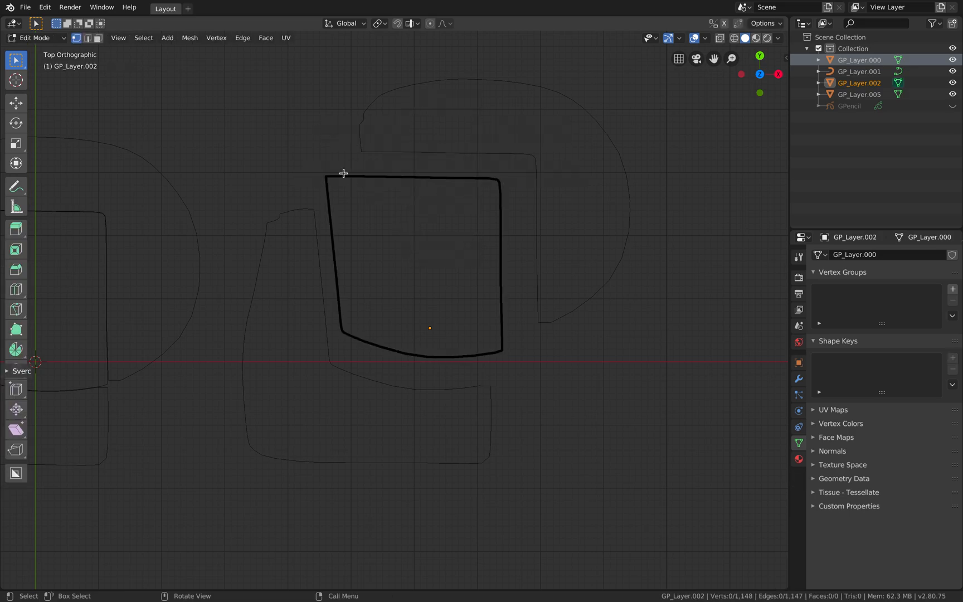
pyautogui.hotkey('ctrl', 'Tab')
pyautogui.click(400, 257)
# Fill the rounded outline with a face from all its vertices in Edit Mode and return to Object Mode
pyautogui.click(413, 153)
pyautogui.hotkey('ctrl', 'Tab')
pyautogui.click(487, 151)
pyautogui.hotkey('ctrl', 'Tab')
pyautogui.click(393, 142)
pyautogui.hotkey('ctrl', 'Tab')
pyautogui.click(488, 149)
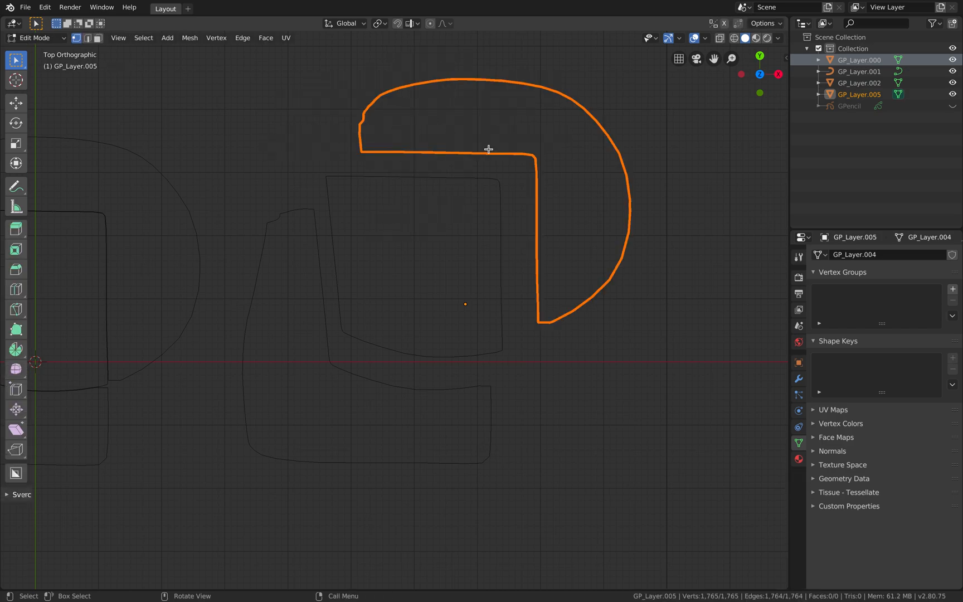
pyautogui.press('f')
pyautogui.hotkey('ctrl', 'Tab')
pyautogui.click(385, 154)
# Fill the four-sided outline with a face from all its vertices and return to Object Mode
pyautogui.click(390, 183)
pyautogui.hotkey('ctrl', 'Tab')
pyautogui.click(452, 193)
pyautogui.press('a')
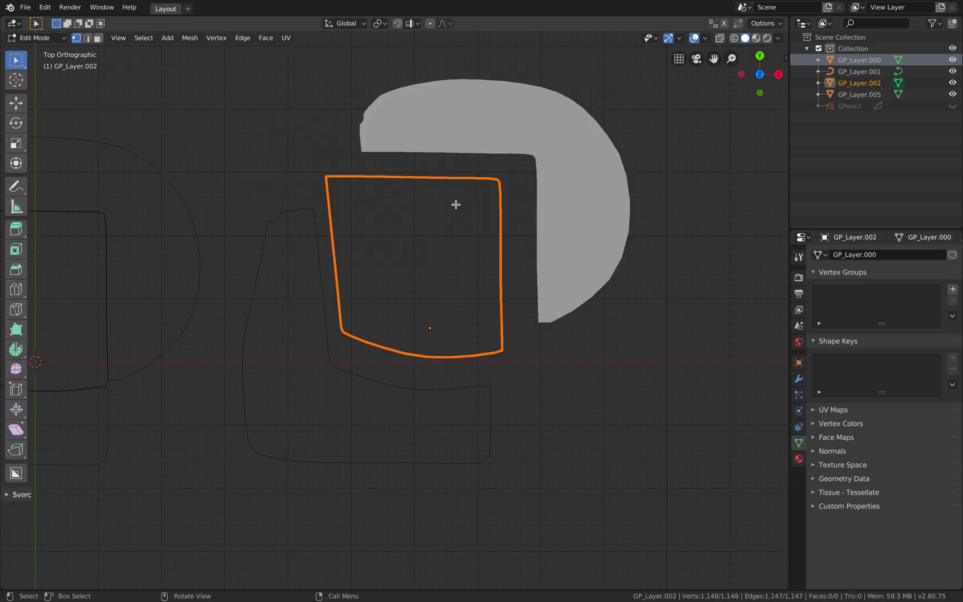
pyautogui.press('f')
pyautogui.hotkey('ctrl', 'Tab')
pyautogui.click(374, 208)
# Fill the L-shaped outline with a face from all its vertices and return to Object Mode
pyautogui.click(307, 213)
pyautogui.hotkey('ctrl', 'Tab')
pyautogui.click(368, 209)
pyautogui.press('a')
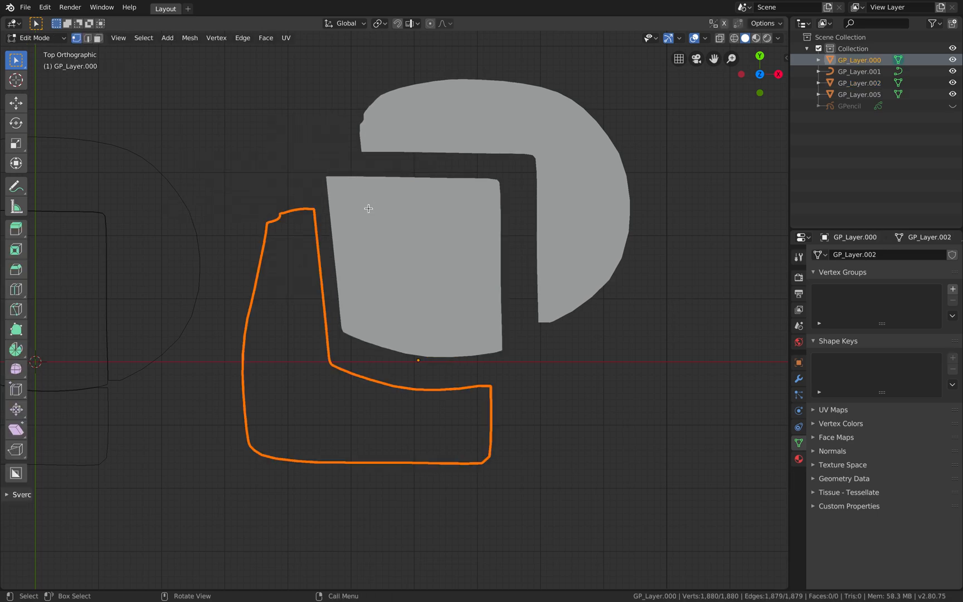
pyautogui.press('f')
pyautogui.hotkey('ctrl', 'Tab')
pyautogui.click(246, 200)
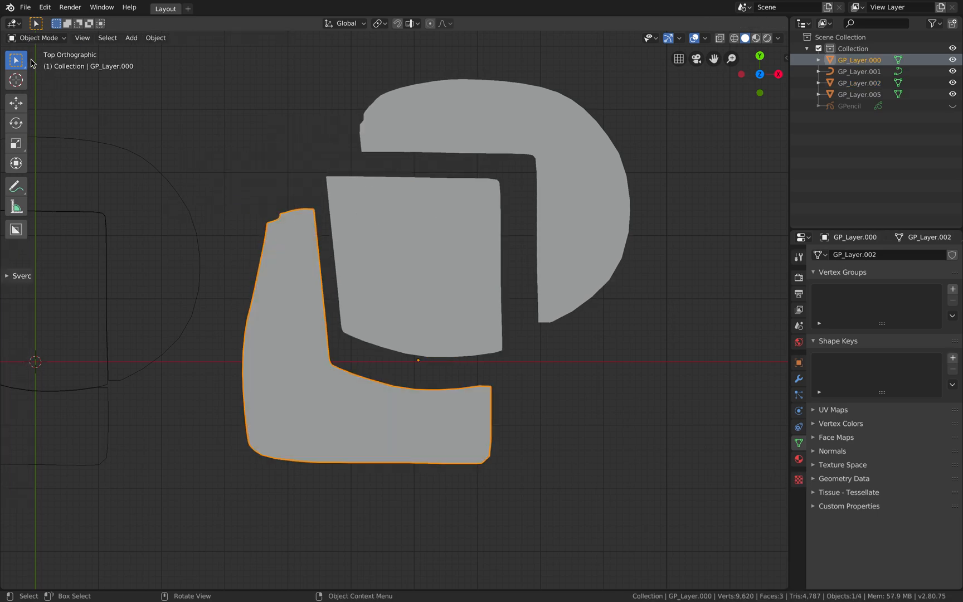
# Give the rounded mesh a new material with a red base color and switch the viewport shading to show materials
pyautogui.keyDown('shift'); pyautogui.moveTo(252, 128); pyautogui.dragTo(295, 131, button='middle'); pyautogui.keyUp('shift')
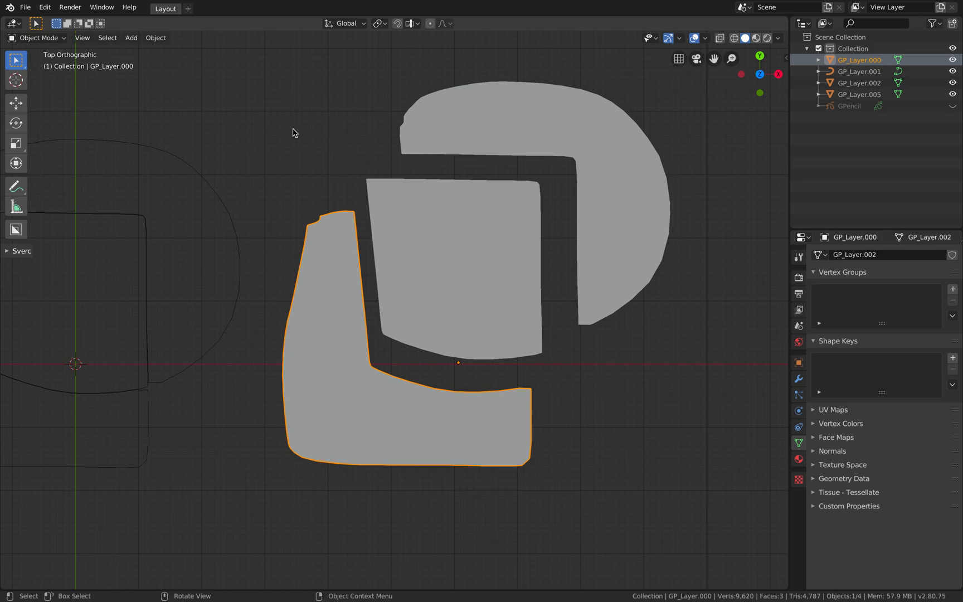
pyautogui.click(413, 213)
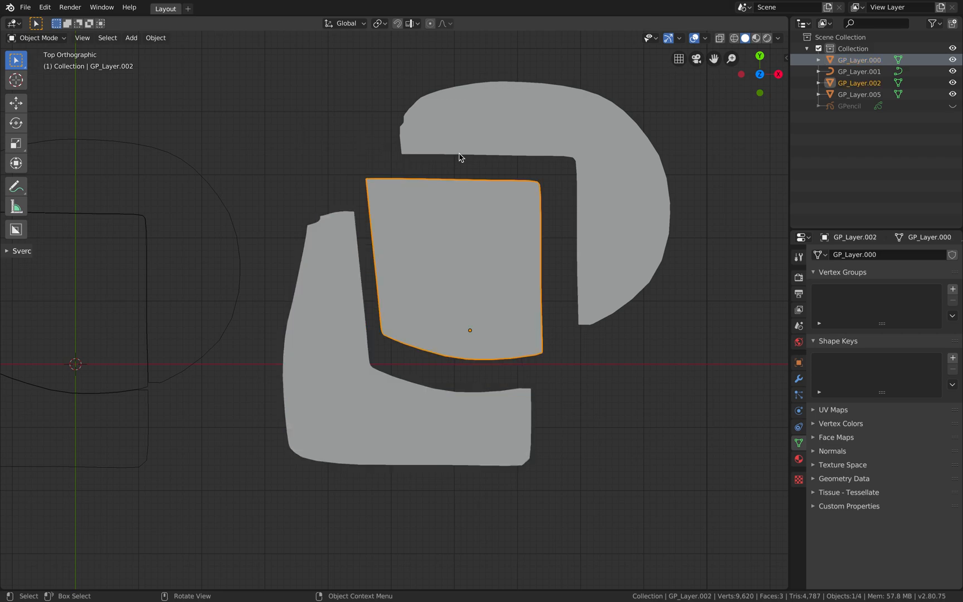
pyautogui.click(493, 132)
pyautogui.click(799, 459)
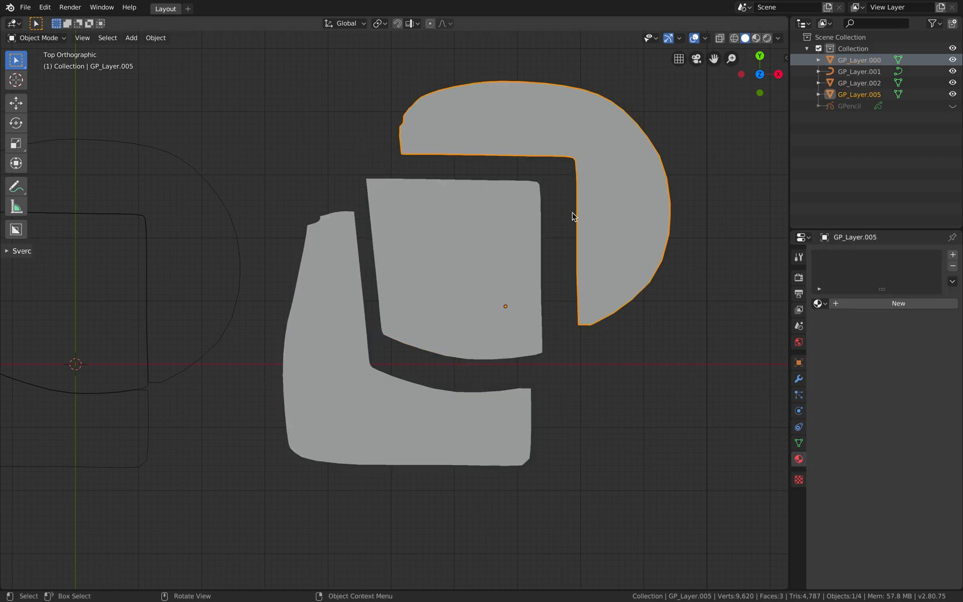
pyautogui.click(851, 306)
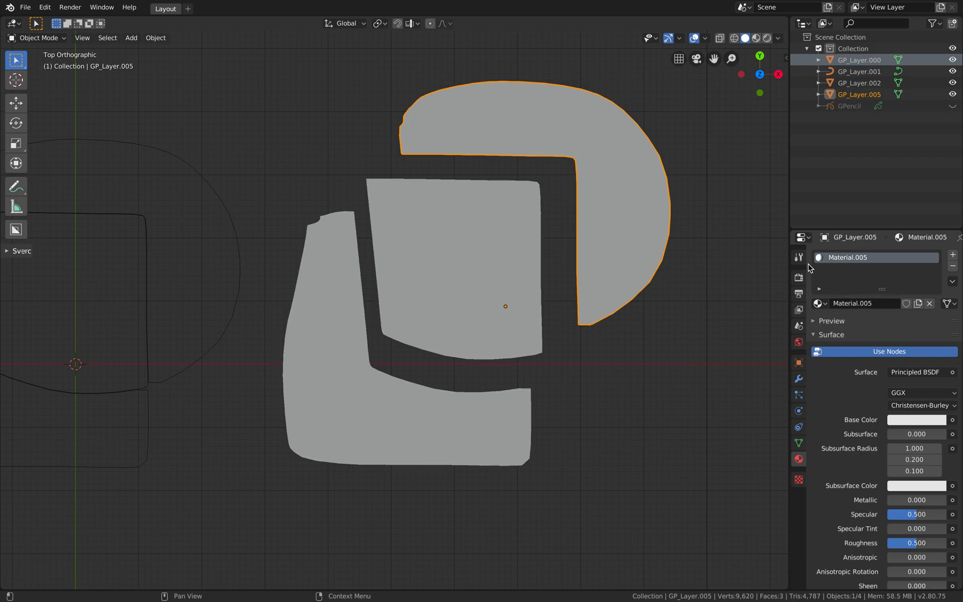
pyautogui.click(907, 423)
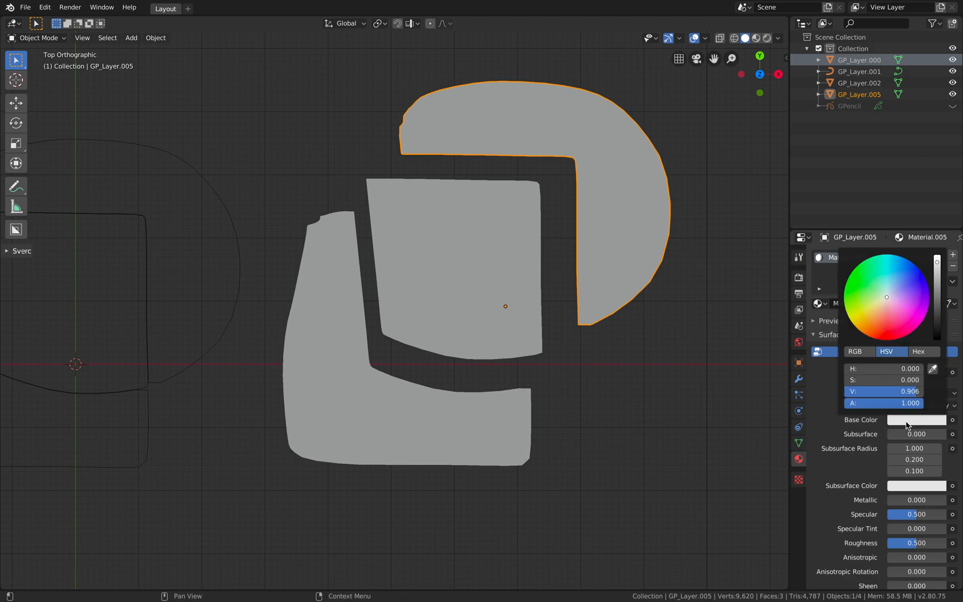
pyautogui.moveTo(887, 324); pyautogui.dragTo(880, 334)
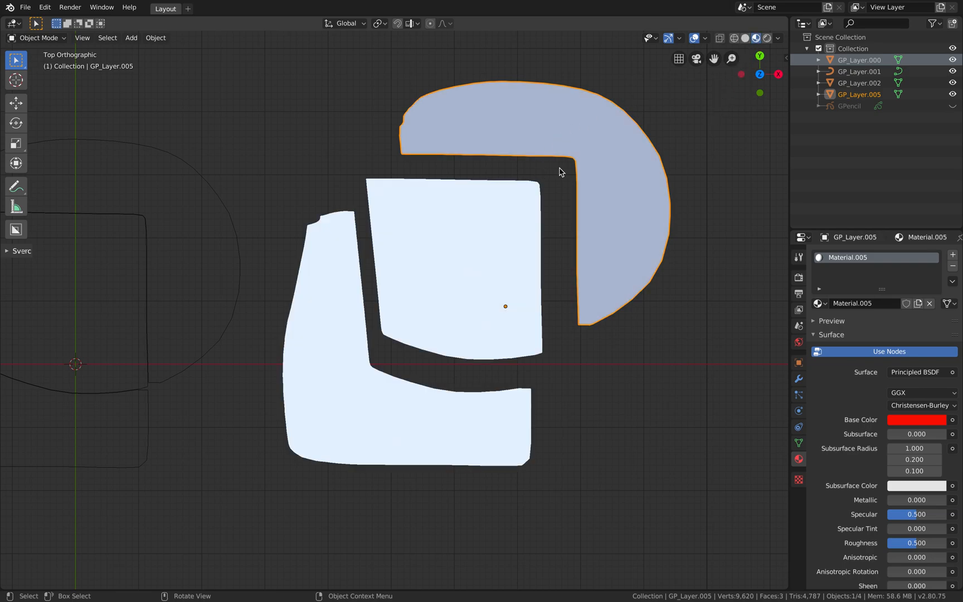
# Give the four-sided mesh a new material with a bright green base color, hue 0.232 and saturation 0.980
pyautogui.click(501, 208)
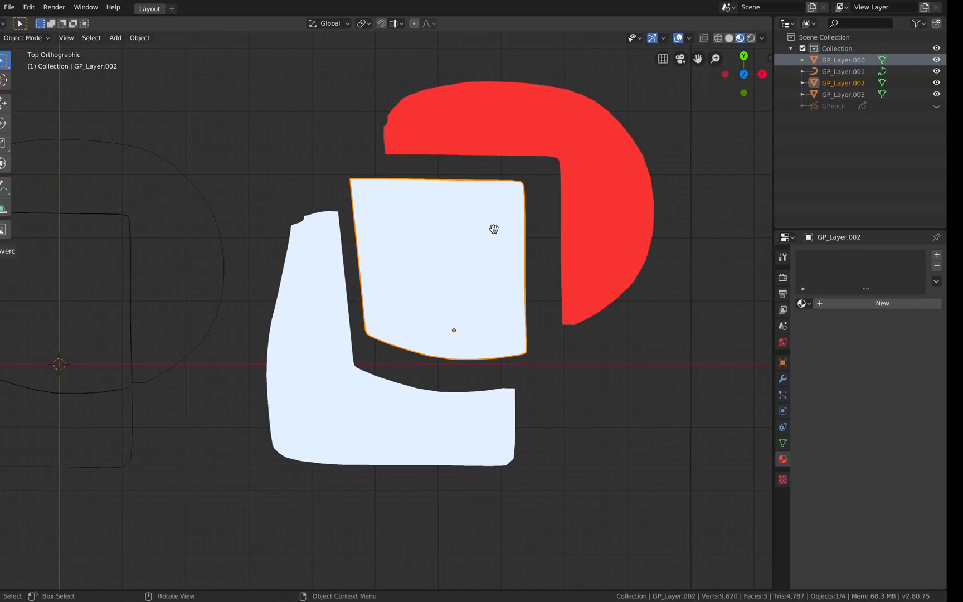
pyautogui.click(844, 304)
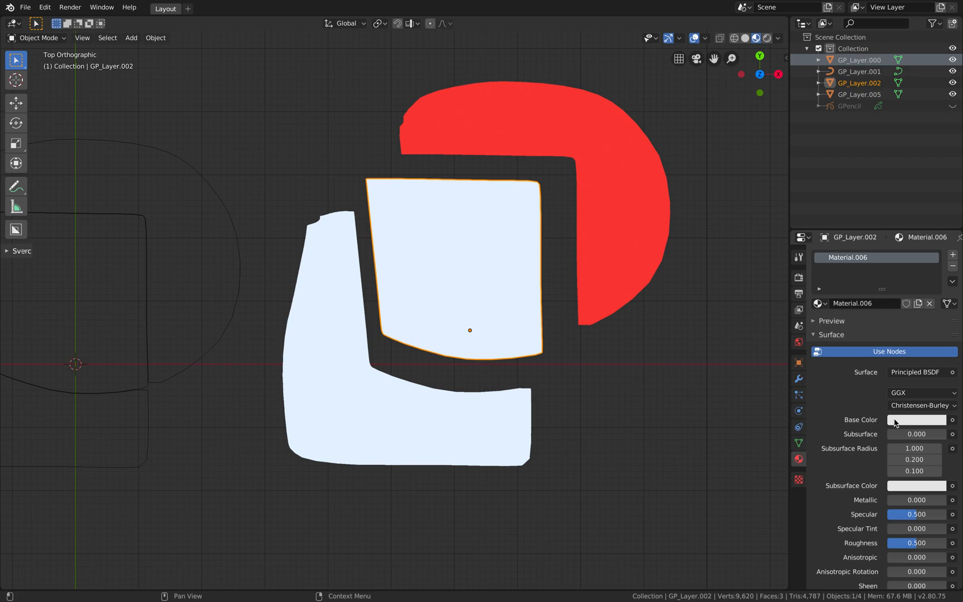
pyautogui.click(895, 421)
pyautogui.moveTo(872, 315); pyautogui.dragTo(845, 302)
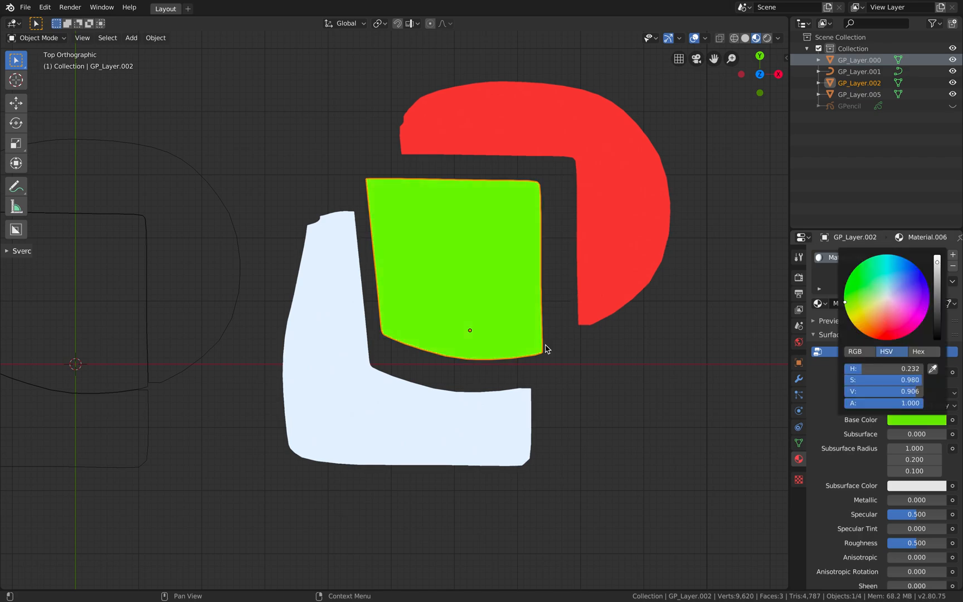
# Give the L-shaped mesh a new material with a magenta base color
pyautogui.click(432, 410)
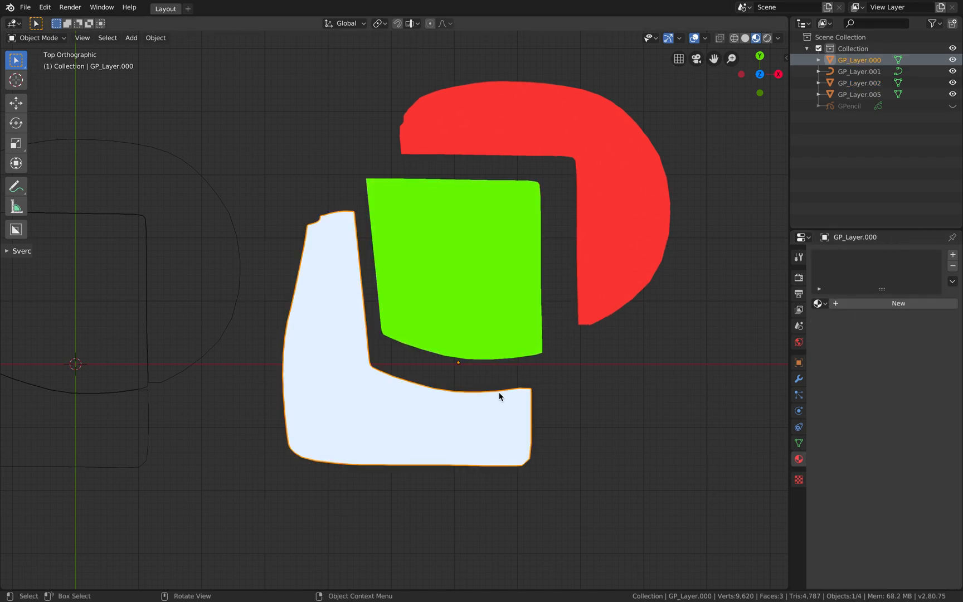
pyautogui.click(892, 305)
pyautogui.click(913, 423)
pyautogui.moveTo(898, 306)
pyautogui.mouseDown()
pyautogui.moveTo(895, 313)
pyautogui.moveTo(910, 312)
pyautogui.mouseUp()
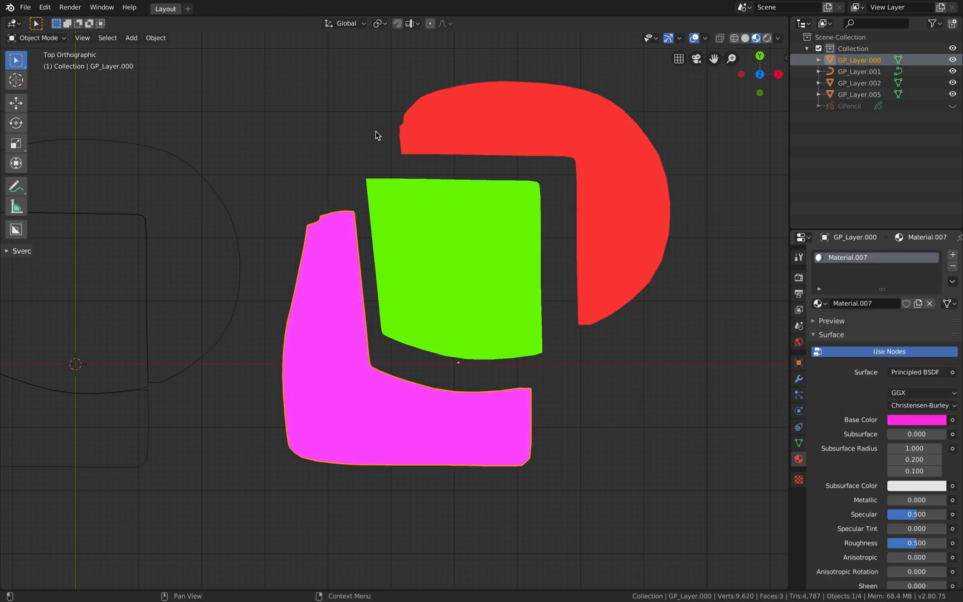
# Deselect everything and save the file to the Desktop as gp_cutter_001
pyautogui.click(297, 168)
pyautogui.scroll(-4, 437, 189)
pyautogui.press('super+s')
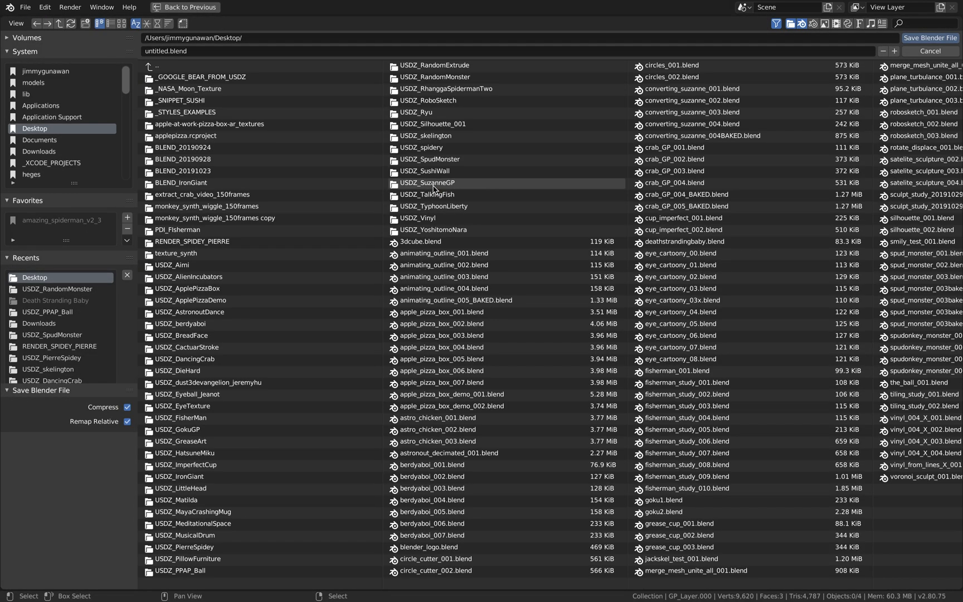
pyautogui.click(172, 51)
pyautogui.doubleClick(170, 52)
pyautogui.write('gp_cutter_001')
pyautogui.press('Return')
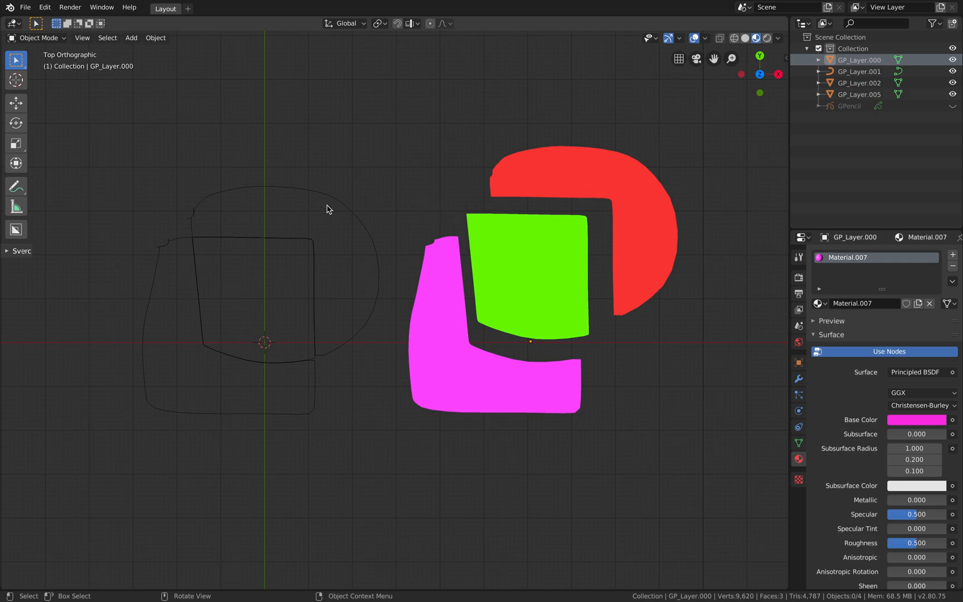
# Add a Solidify modifier to the red rounded mesh and increase its thickness to make a low block
pyautogui.click(268, 297)
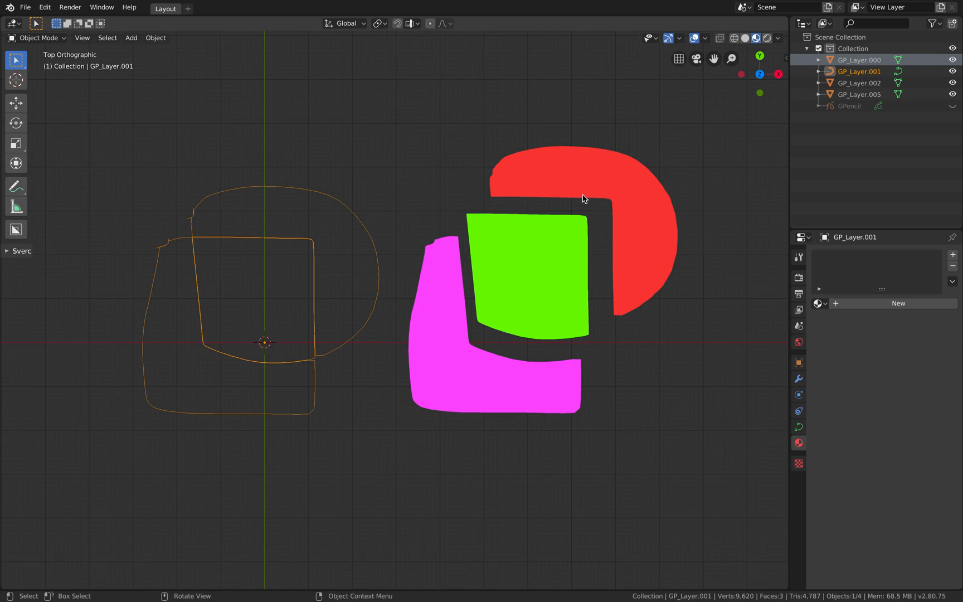
pyautogui.click(583, 196)
pyautogui.moveTo(557, 289); pyautogui.dragTo(543, 284, button='middle')
pyautogui.click(799, 379)
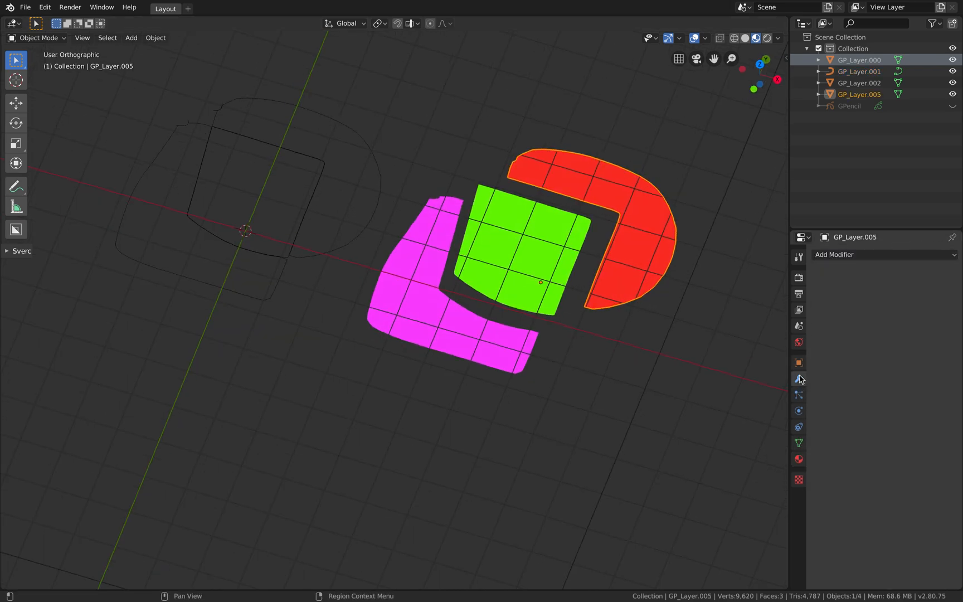
pyautogui.click(864, 262)
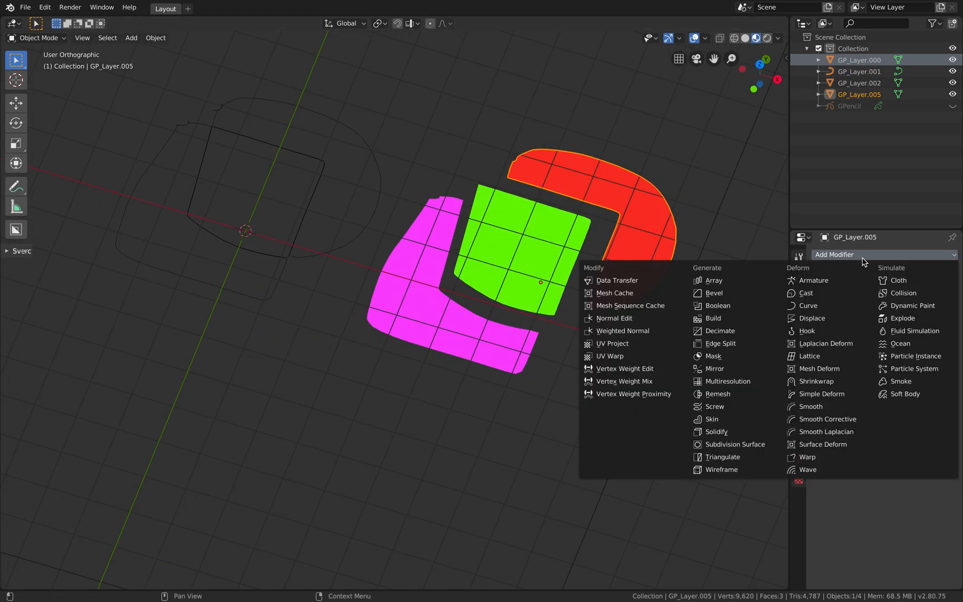
pyautogui.click(739, 431)
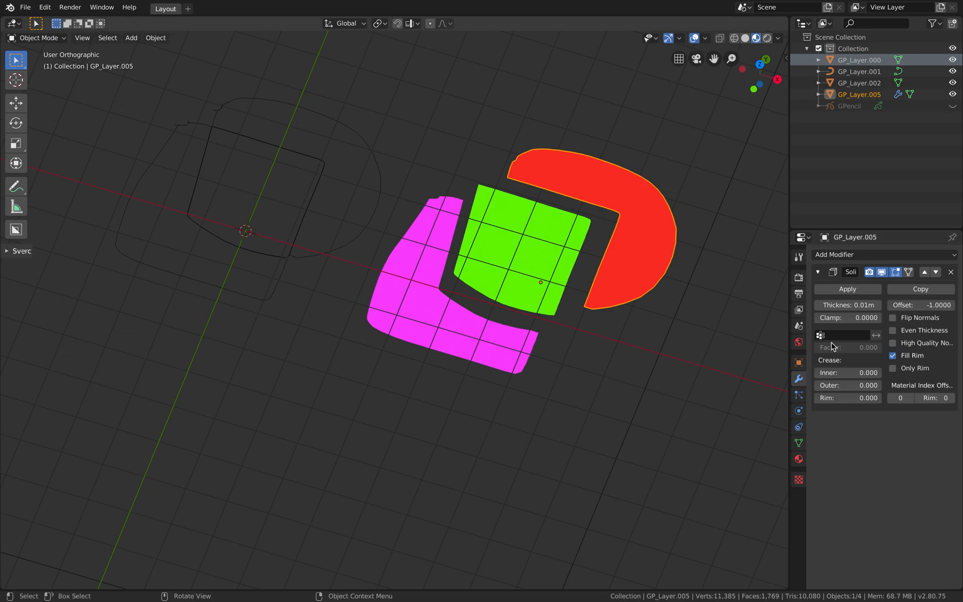
pyautogui.moveTo(848, 305); pyautogui.dragTo(895, 305)
# Add a Solidify modifier to the green four-sided mesh and set its thickness to about 4.19 m
pyautogui.click(564, 250)
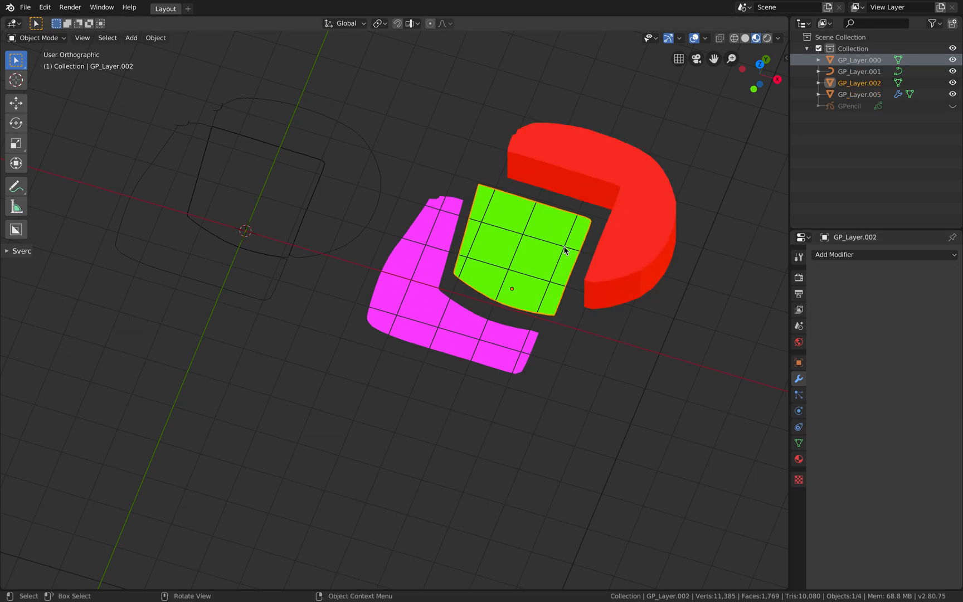
pyautogui.click(835, 256)
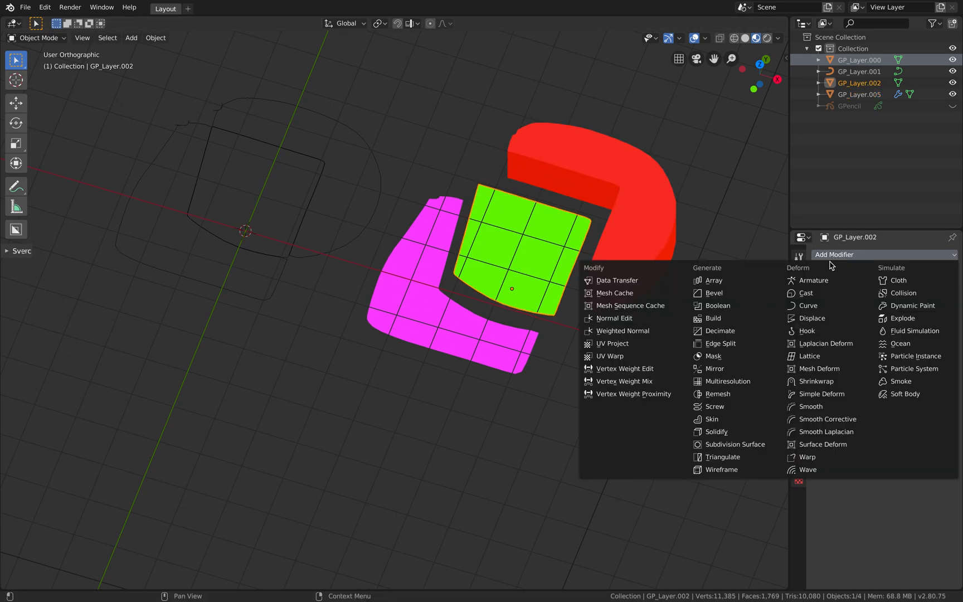
pyautogui.click(745, 435)
pyautogui.moveTo(841, 305); pyautogui.dragTo(917, 305)
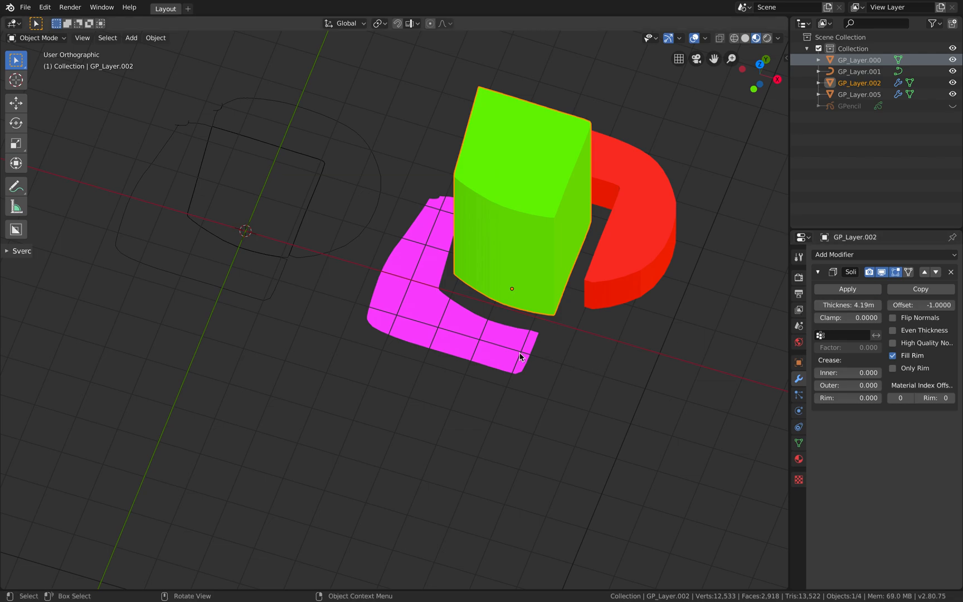
# Add a Solidify modifier to the magenta L-shaped mesh and set its thickness to about 2.65 m
pyautogui.click(852, 256)
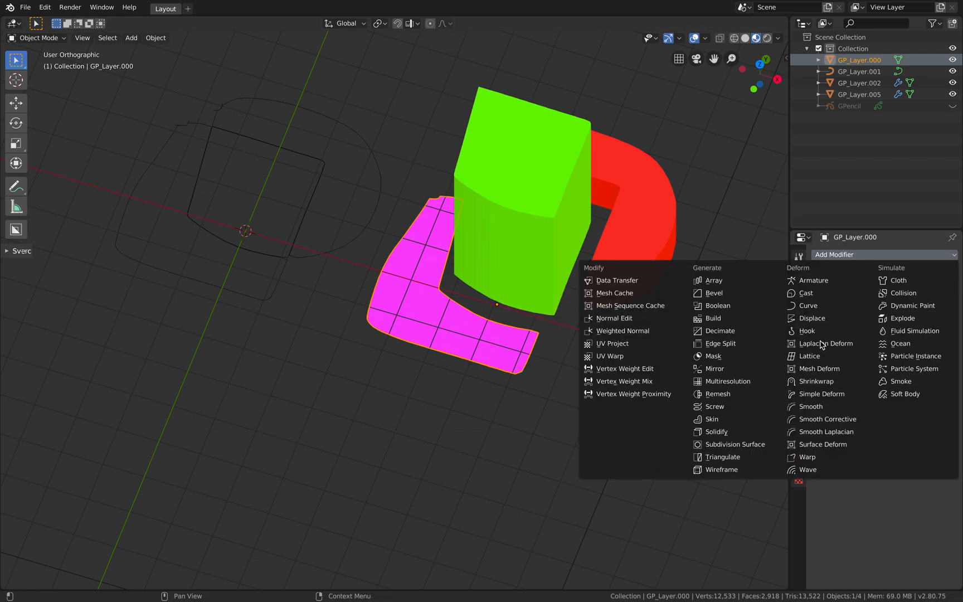
pyautogui.click(734, 432)
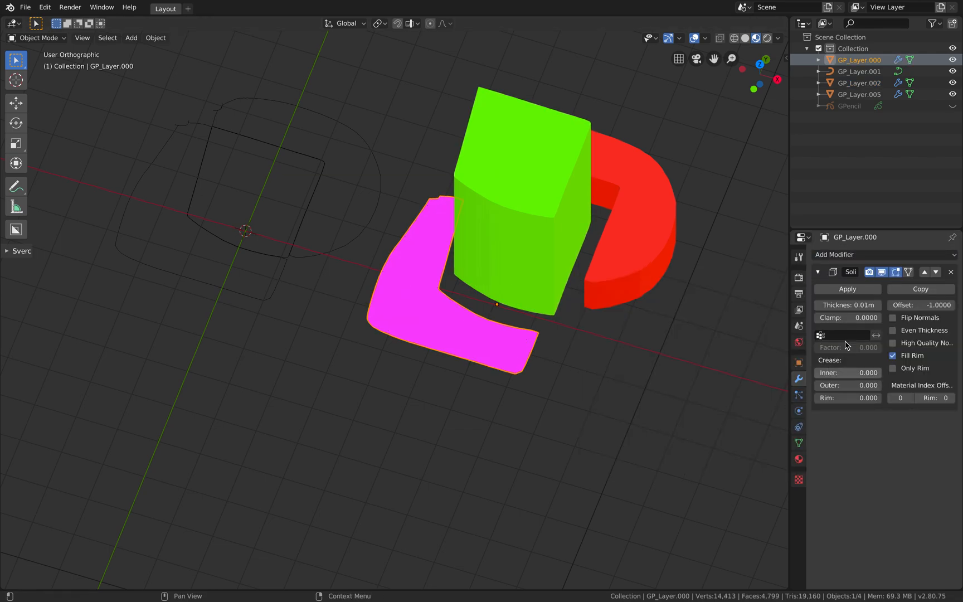
pyautogui.moveTo(844, 306); pyautogui.dragTo(888, 306)
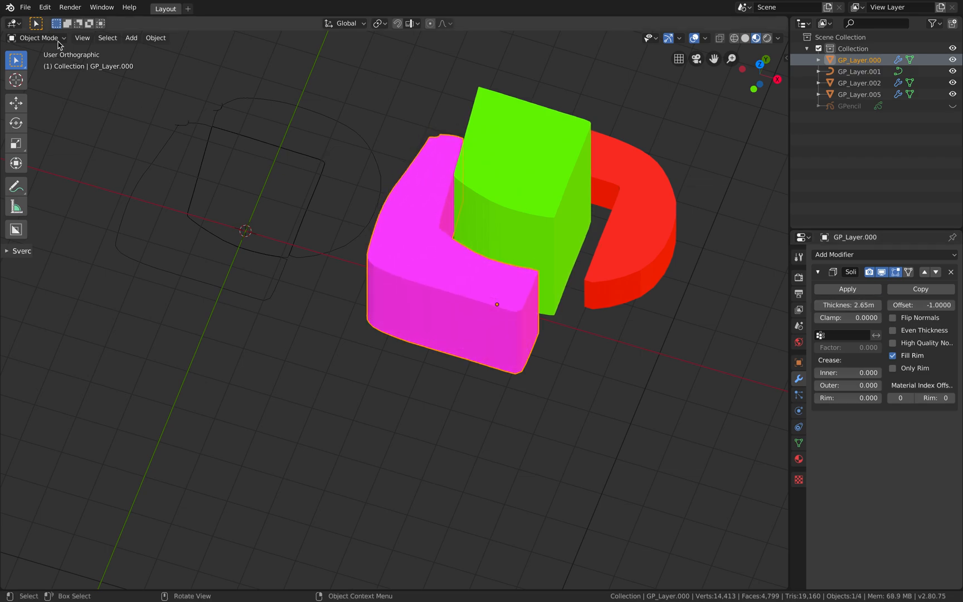
# Select the green block and save the changes to gp_cutter_001.blend
pyautogui.click(30, 8)
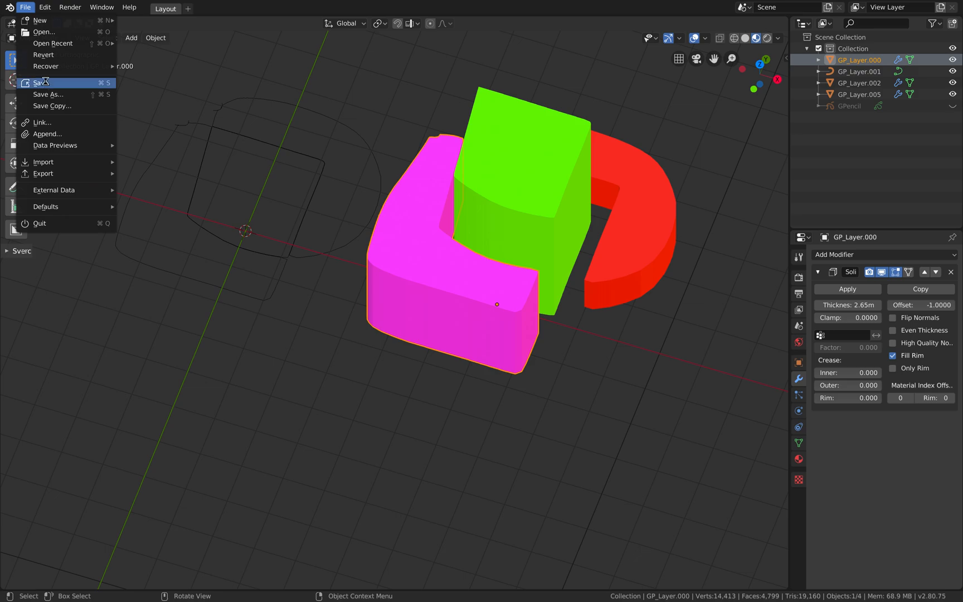
pyautogui.click(545, 138)
pyautogui.keyDown('shift'); pyautogui.moveTo(535, 158); pyautogui.dragTo(479, 212, button='middle'); pyautogui.keyUp('shift')
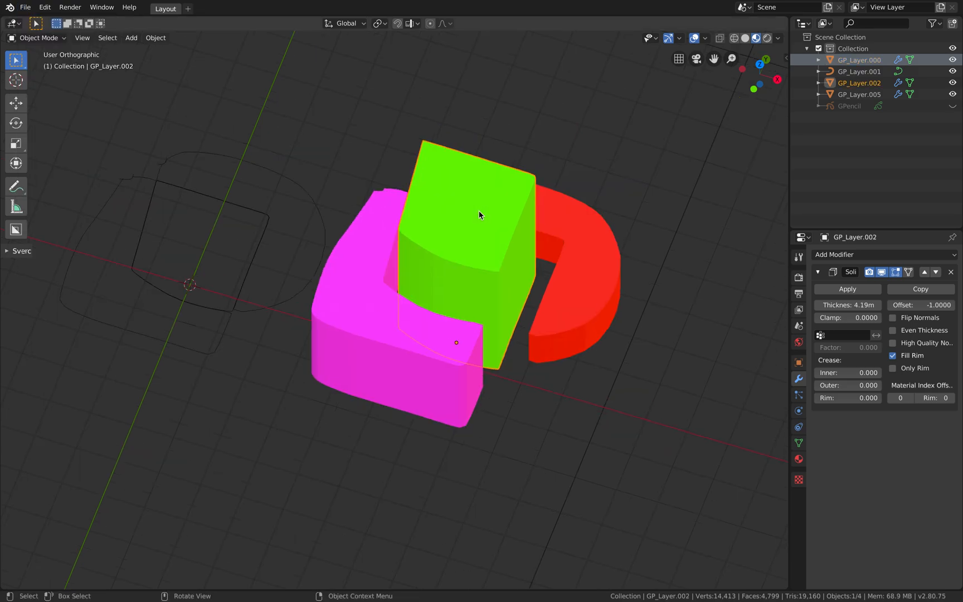
pyautogui.hotkey('ctrl', 's')
pyautogui.press('KP_8')
pyautogui.scroll(-1, 397, 209)
pyautogui.keyDown('shift'); pyautogui.moveTo(457, 203); pyautogui.dragTo(498, 195, button='middle'); pyautogui.keyUp('shift')
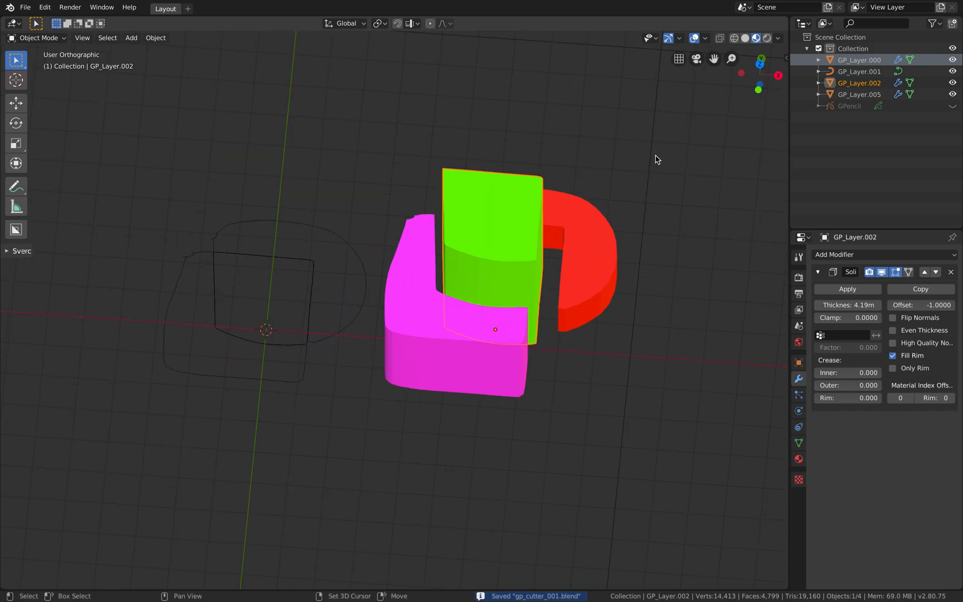
# Unhide the GPencil object, select it and put it into Edit Mode
pyautogui.click(953, 106)
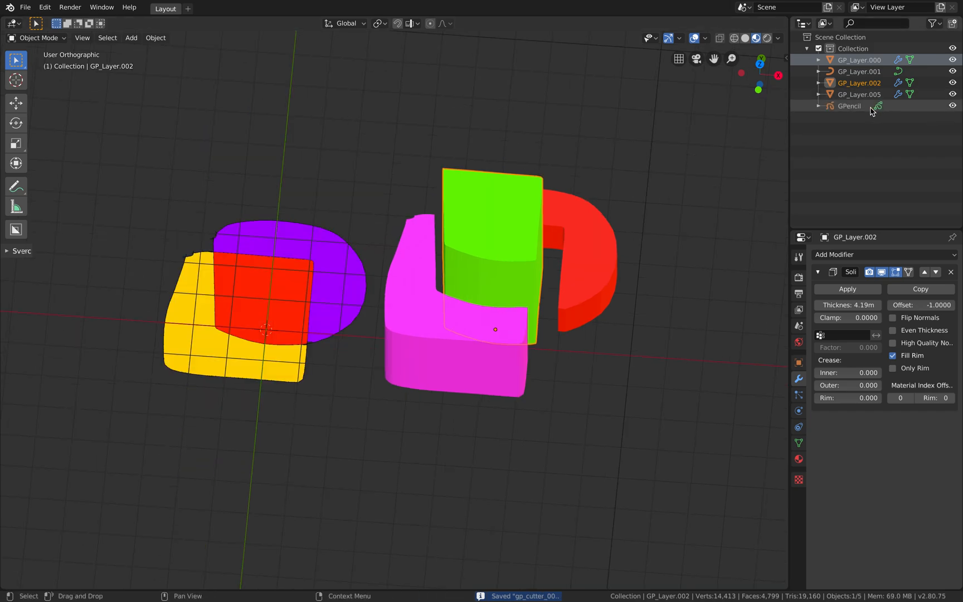
pyautogui.click(850, 106)
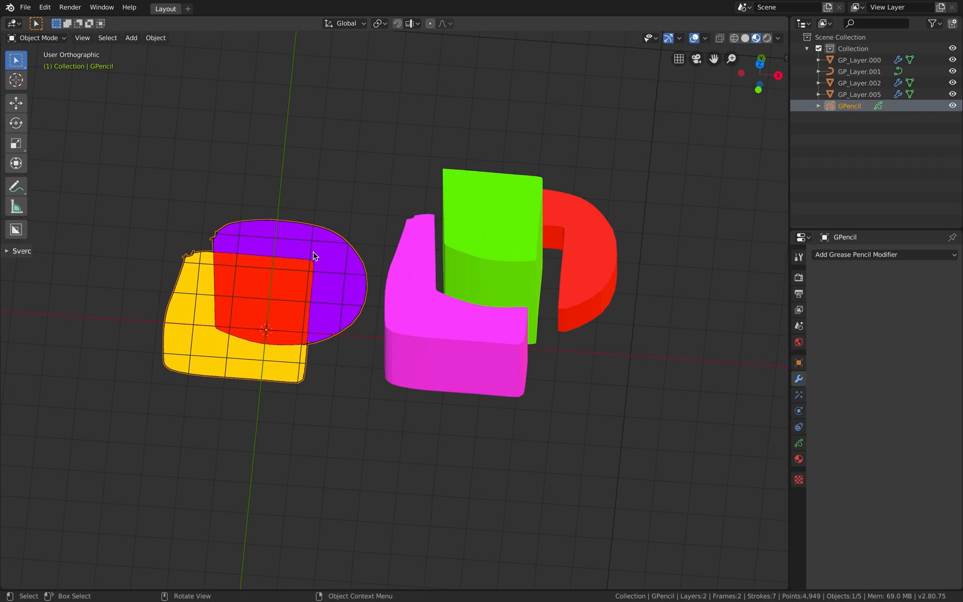
pyautogui.scroll(1, 274, 228)
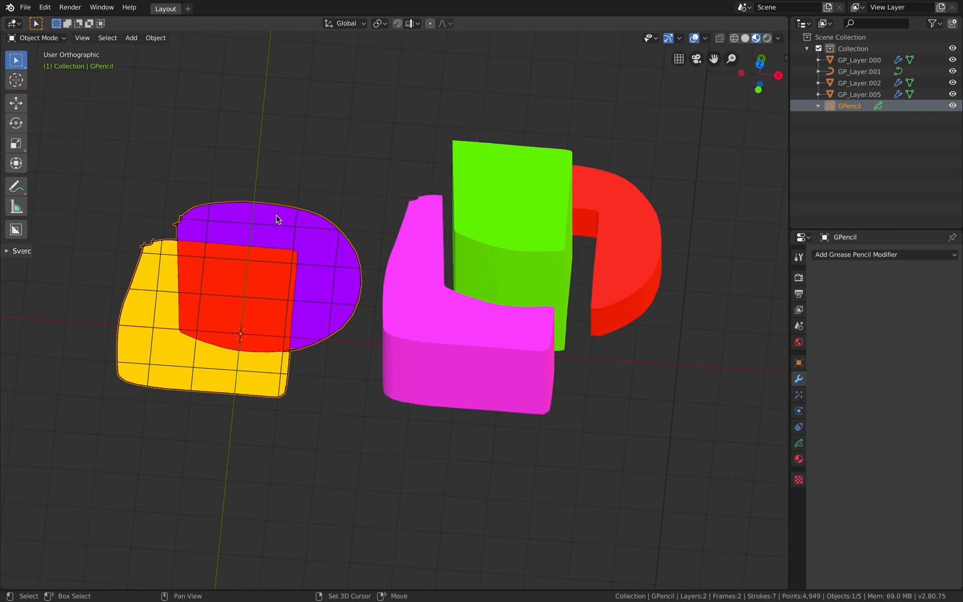
pyautogui.keyDown('shift'); pyautogui.moveTo(276, 216); pyautogui.dragTo(296, 203, button='middle'); pyautogui.keyUp('shift')
pyautogui.click(51, 39)
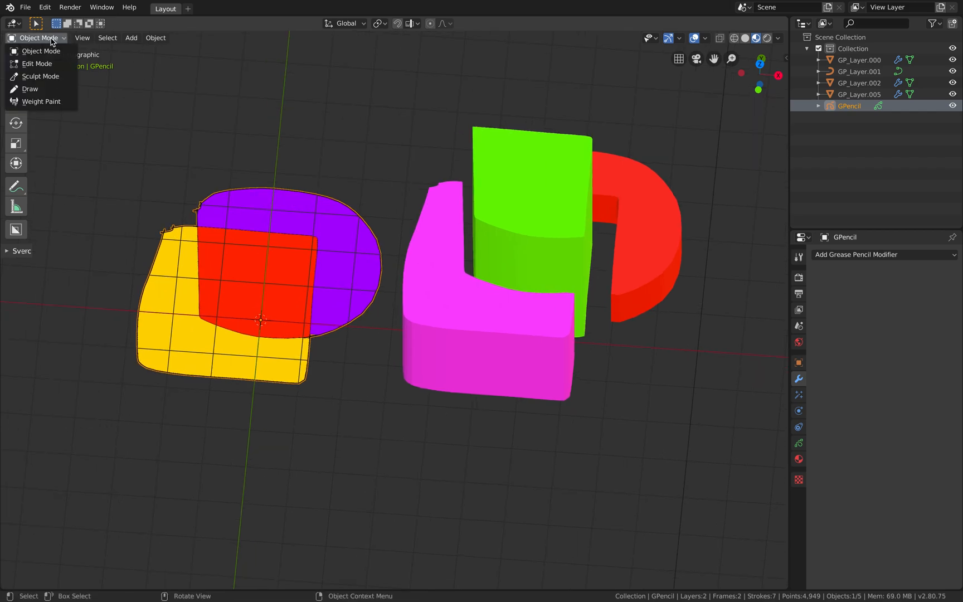
pyautogui.click(49, 66)
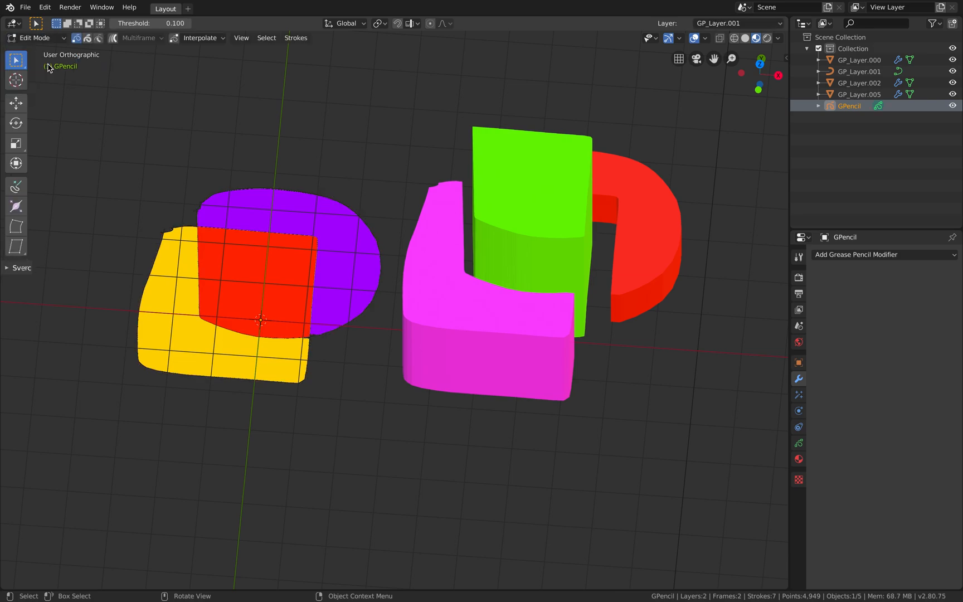
# Move the purple filled stroke away from its outline, clear above the red and yellow fills
pyautogui.click(246, 193)
pyautogui.press('a')
pyautogui.press('g')
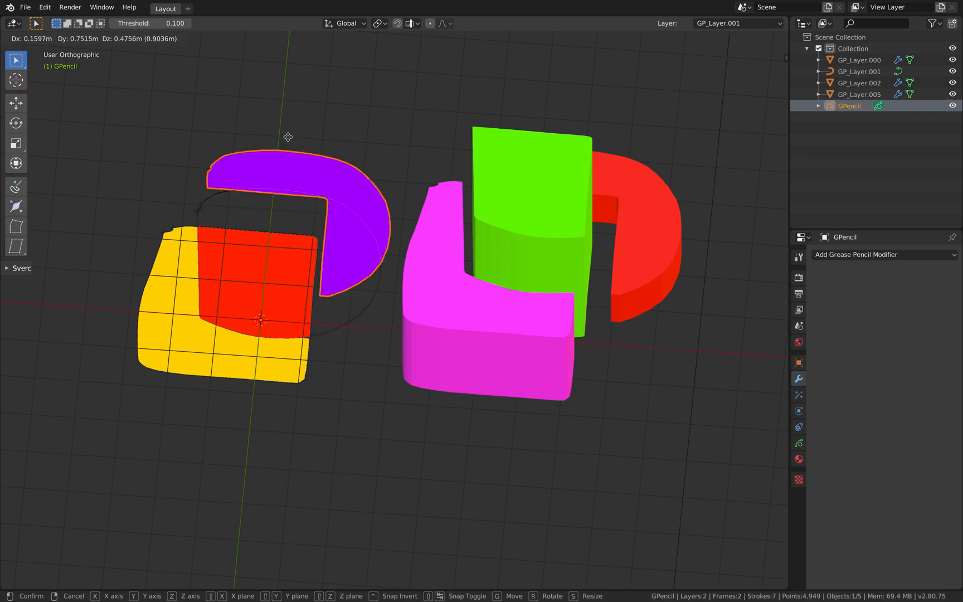
pyautogui.click(301, 115)
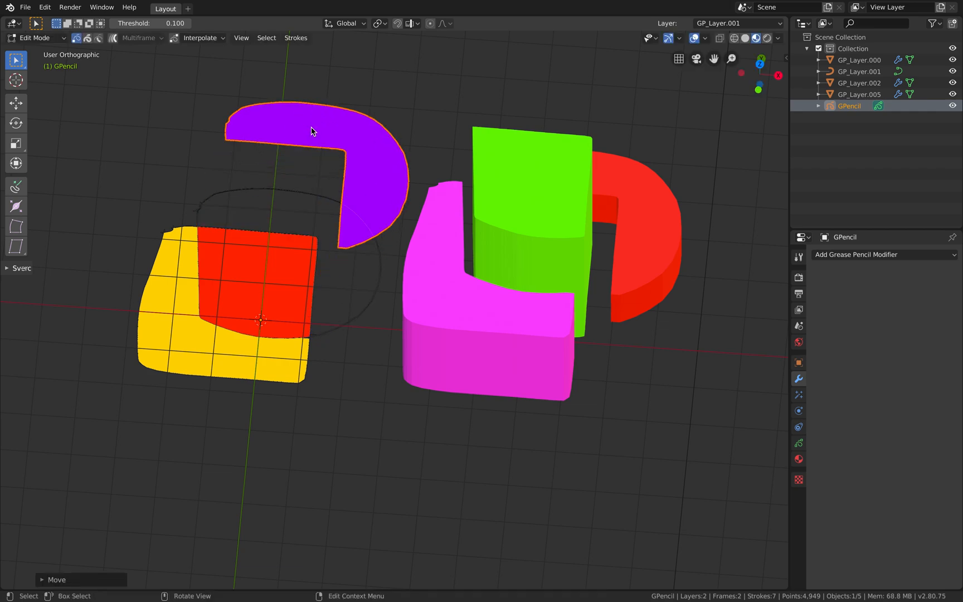
# Simplify the selected purple stroke with the Fixed method
pyautogui.click(290, 38)
pyautogui.moveTo(326, 190)
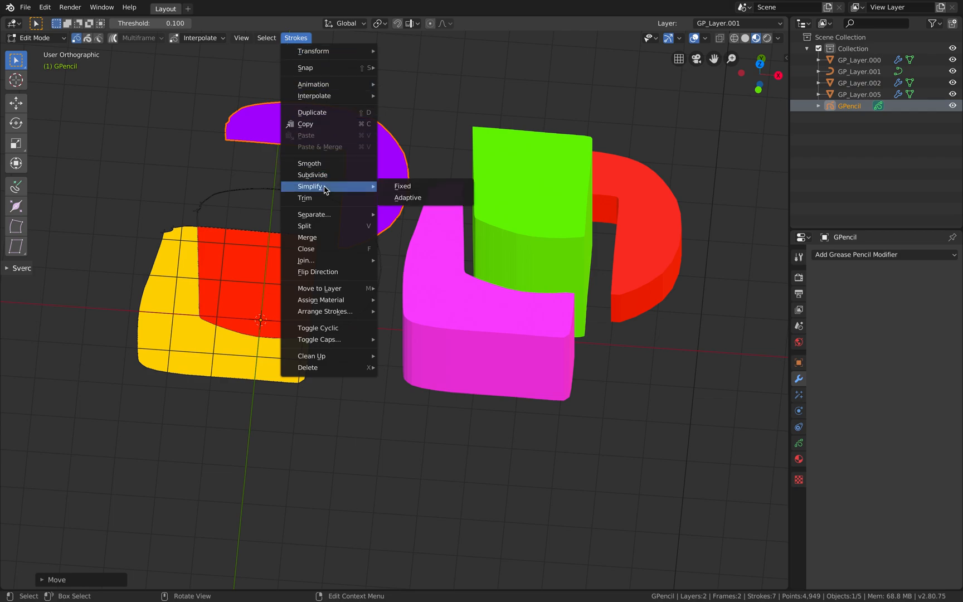
pyautogui.click(411, 187)
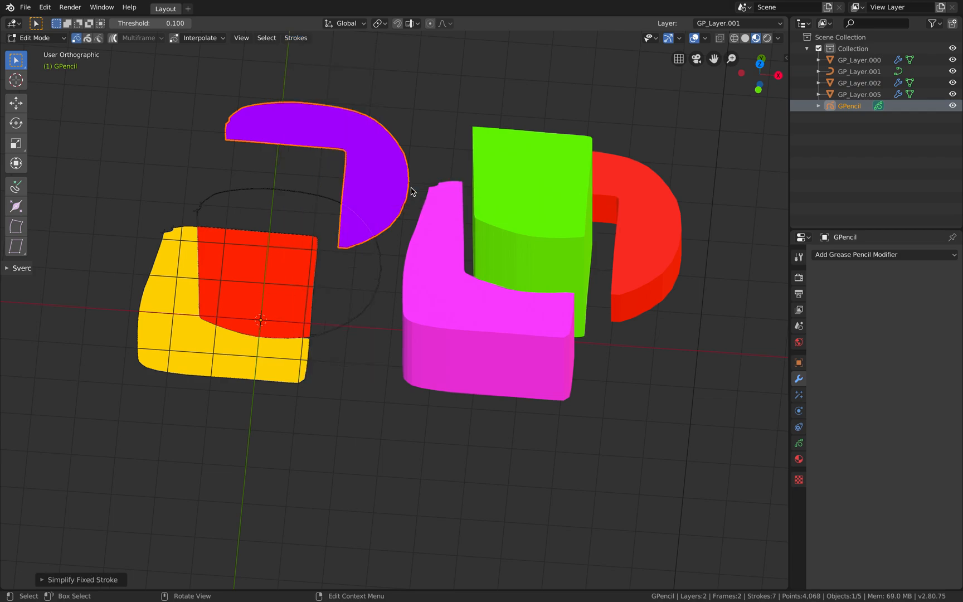
# Set the Simplify Fixed Stroke steps to 5 for the purple stroke
pyautogui.click(91, 580)
pyautogui.click(185, 576)
pyautogui.click(185, 577)
pyautogui.click(186, 577)
pyautogui.click(186, 577)
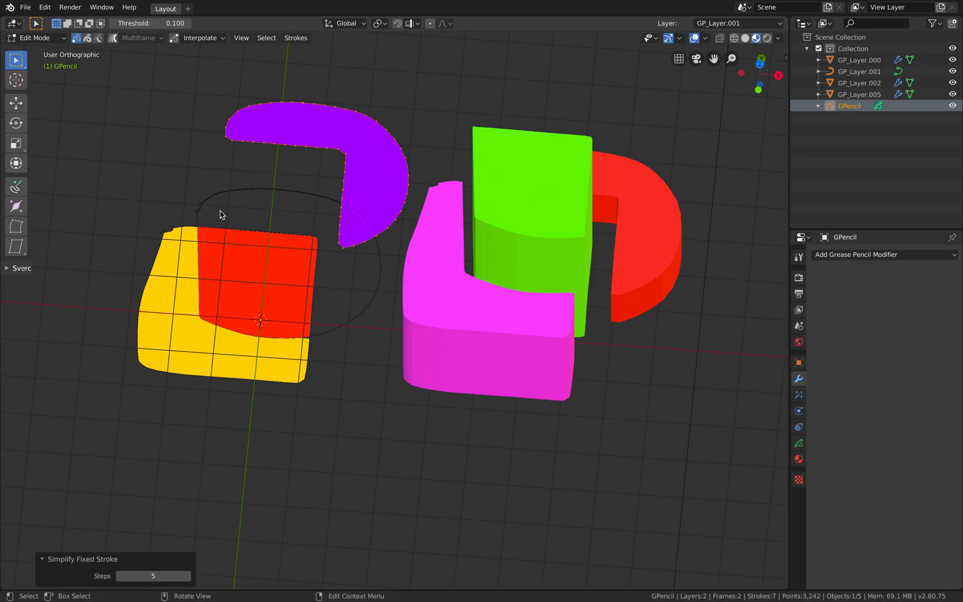
# Select the red filled stroke and move it about -3.21 m in X, 2.19 m in Y and 1.58 m in Z, clear of its outline
pyautogui.click(223, 231)
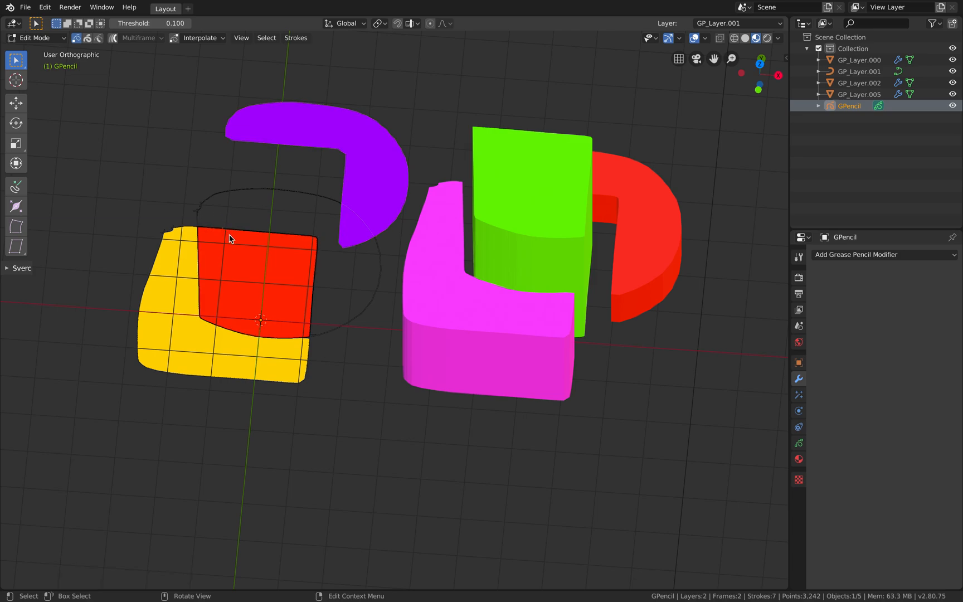
pyautogui.press('g')
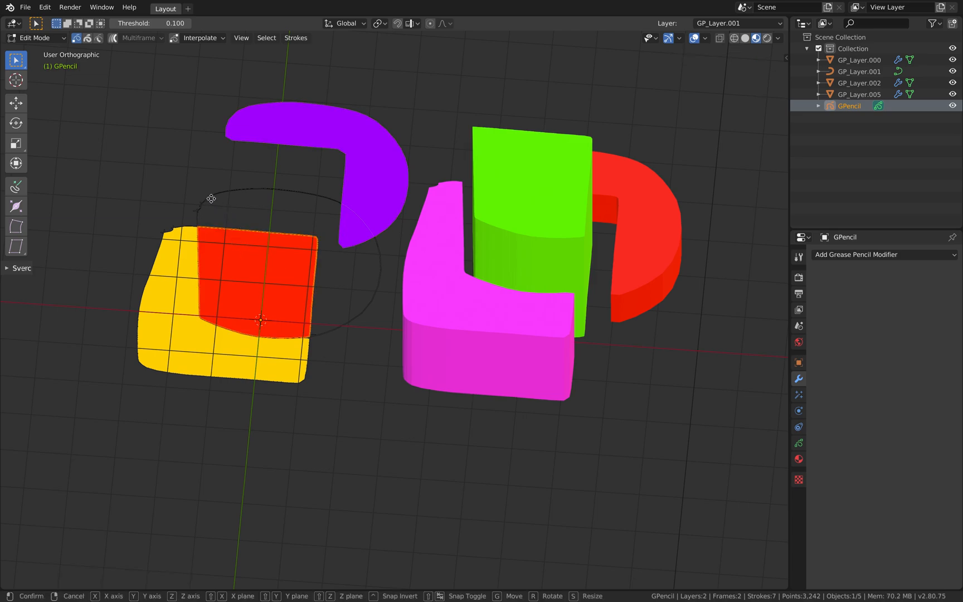
pyautogui.click(147, 134)
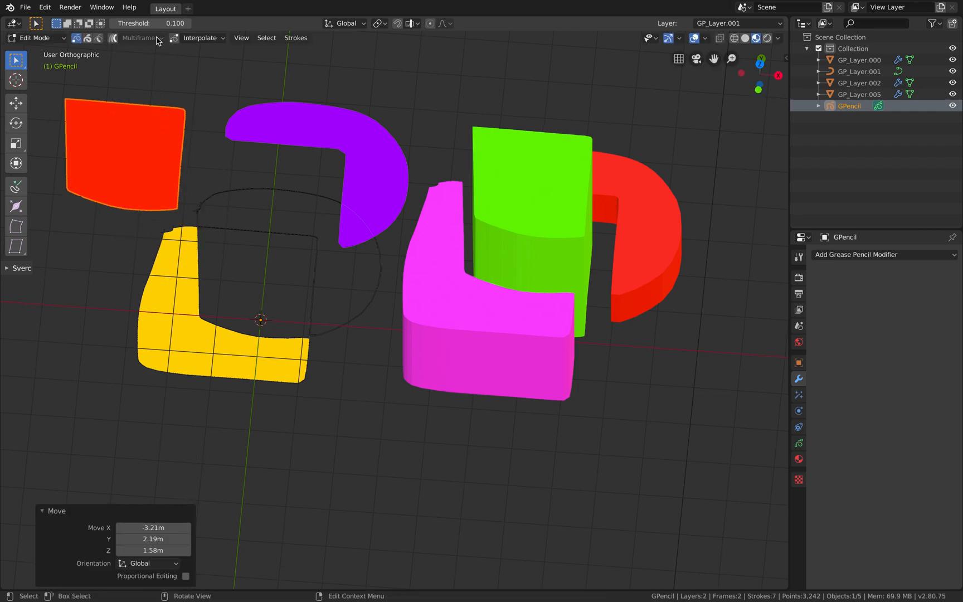
pyautogui.click(267, 40)
pyautogui.moveTo(296, 38)
pyautogui.moveTo(242, 38)
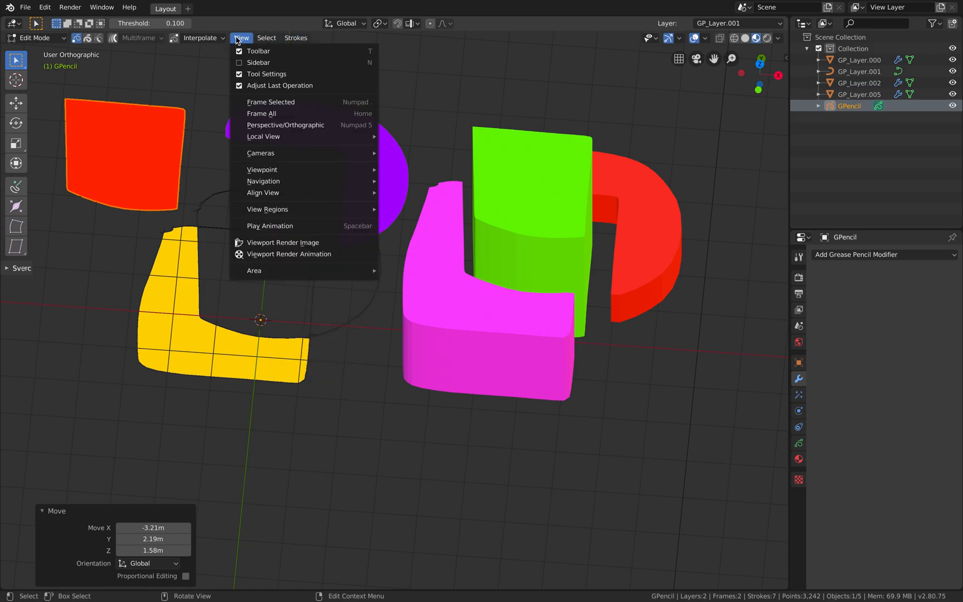
pyautogui.click(99, 106)
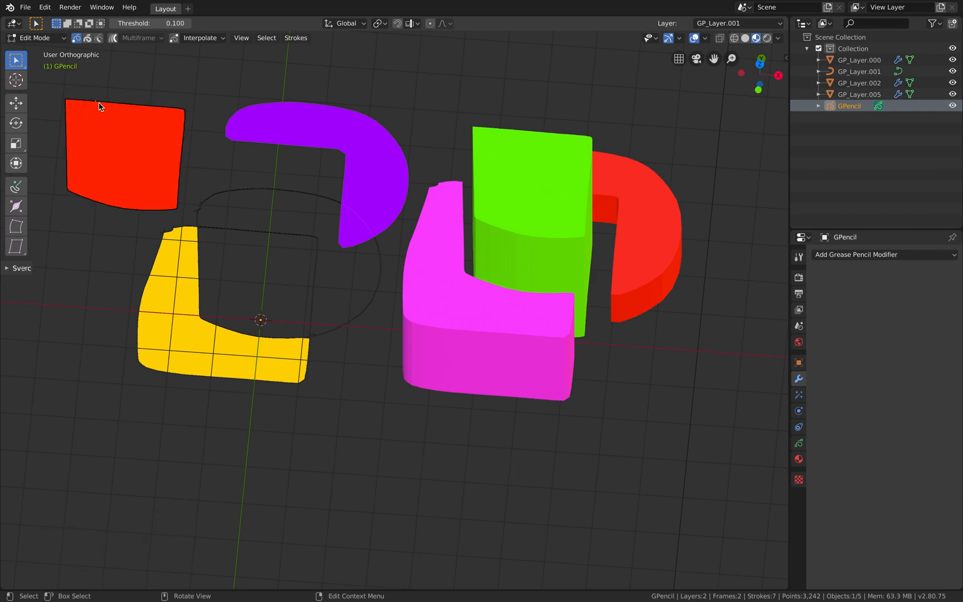
pyautogui.press('a')
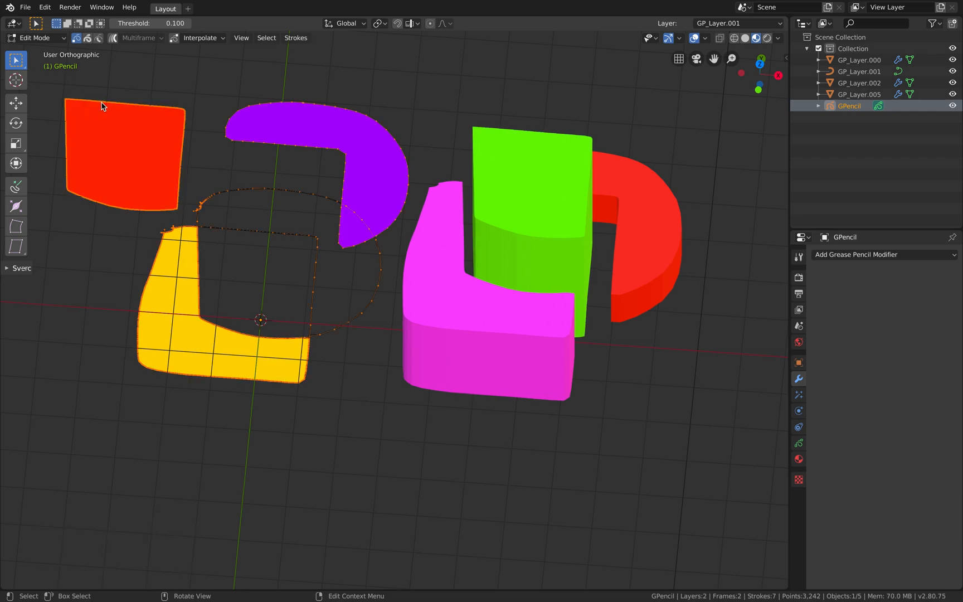
pyautogui.hotkey('alt', 'a')
# Select the red filled stroke and simplify it with the Fixed method using 5 steps
pyautogui.click(164, 114)
pyautogui.click(296, 38)
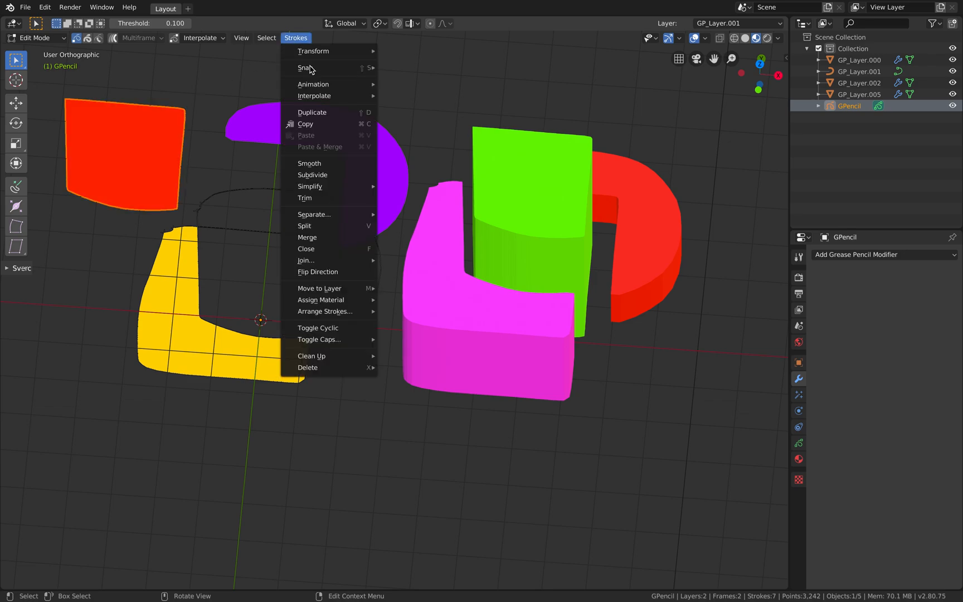
pyautogui.moveTo(330, 187)
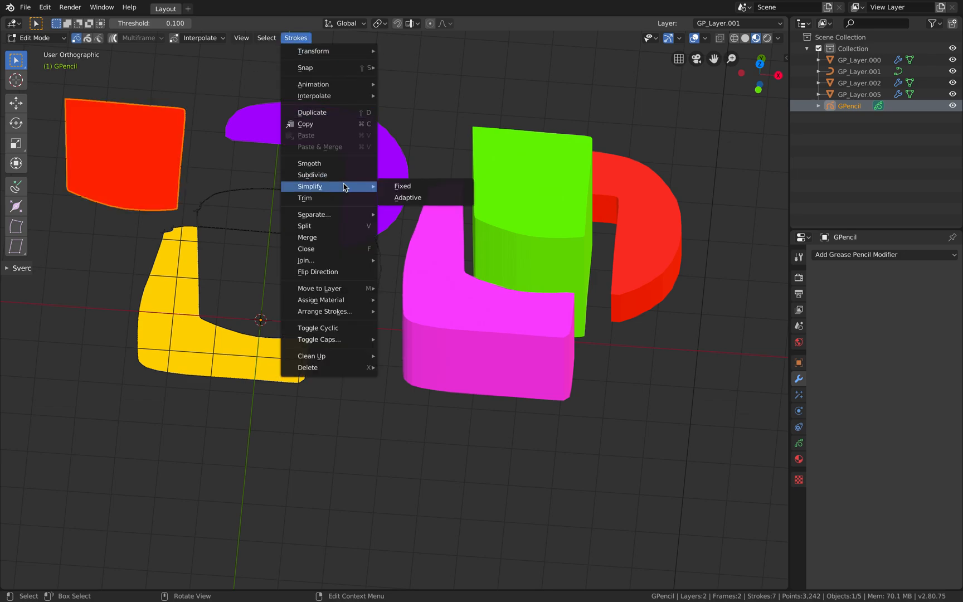
pyautogui.click(396, 187)
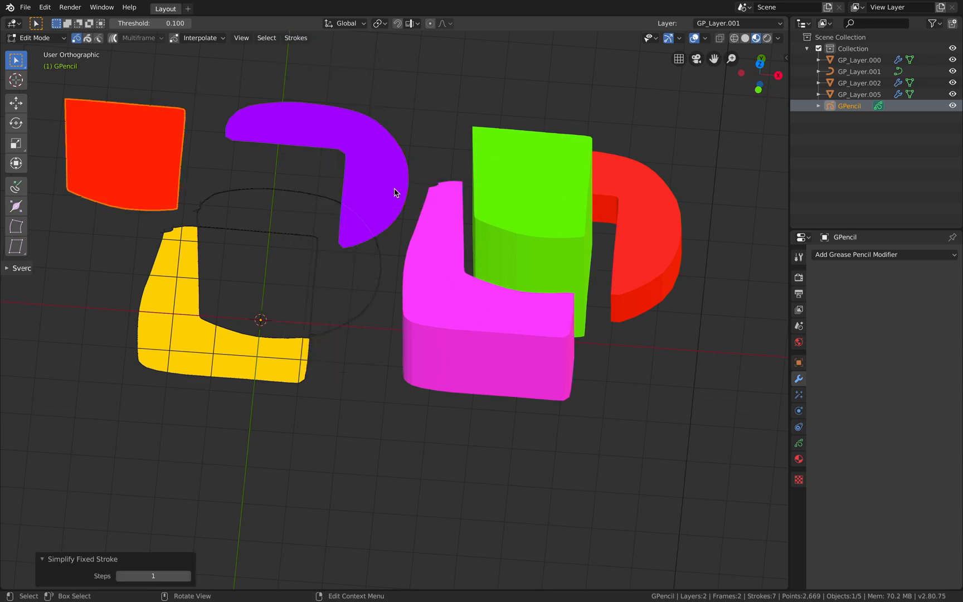
pyautogui.click(187, 576)
pyautogui.click(187, 576)
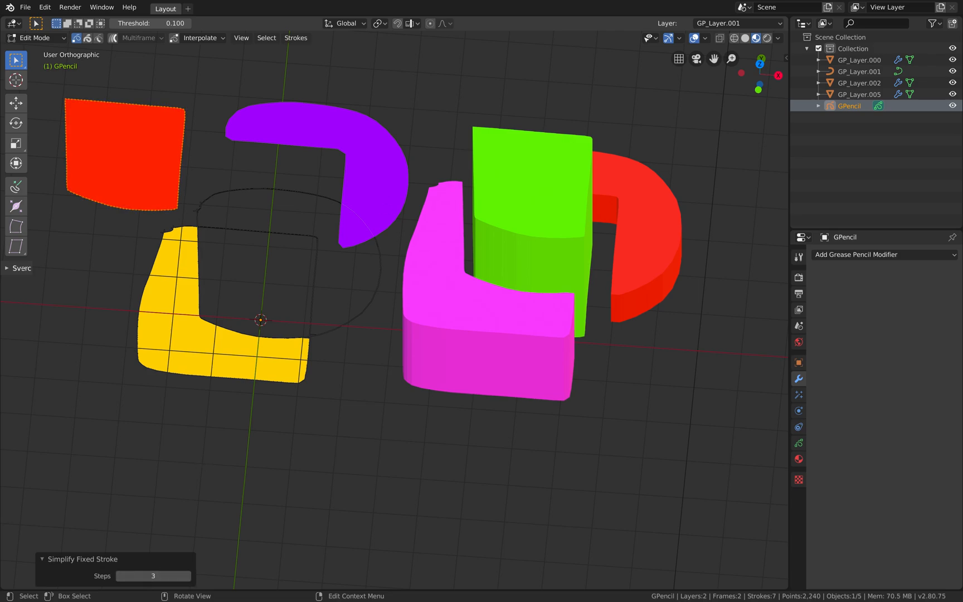
pyautogui.click(187, 576)
pyautogui.click(119, 578)
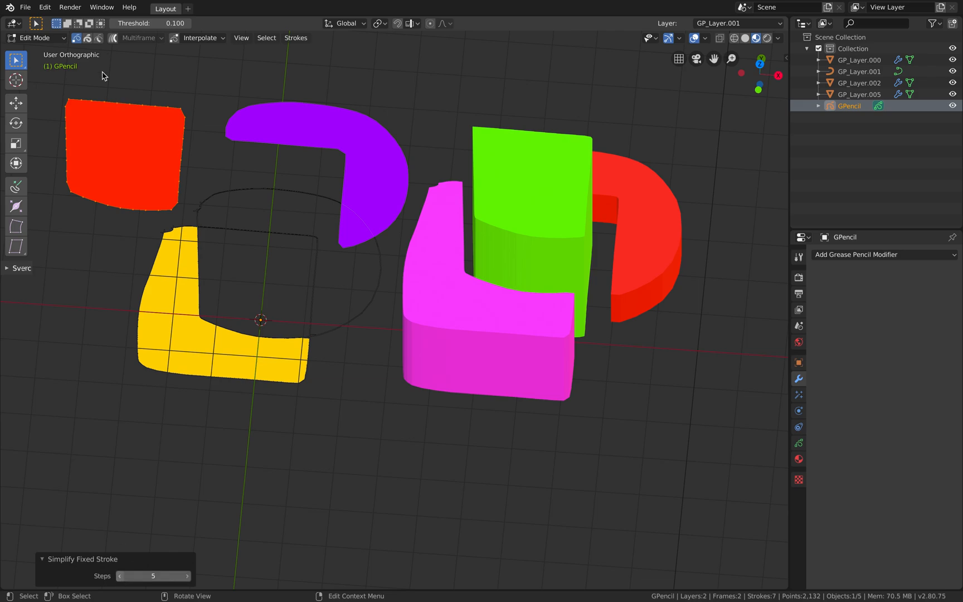
# Select the whole yellow stroke and move it about -2.25 m in X, -2.91 m in Y and -1.75 m in Z
pyautogui.click(155, 264)
pyautogui.press('l')
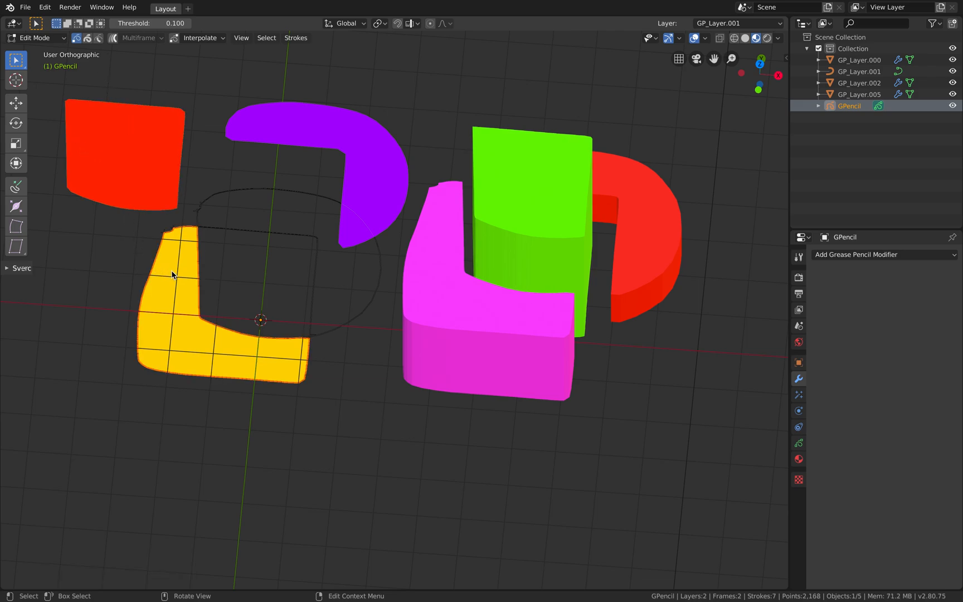
pyautogui.press('g')
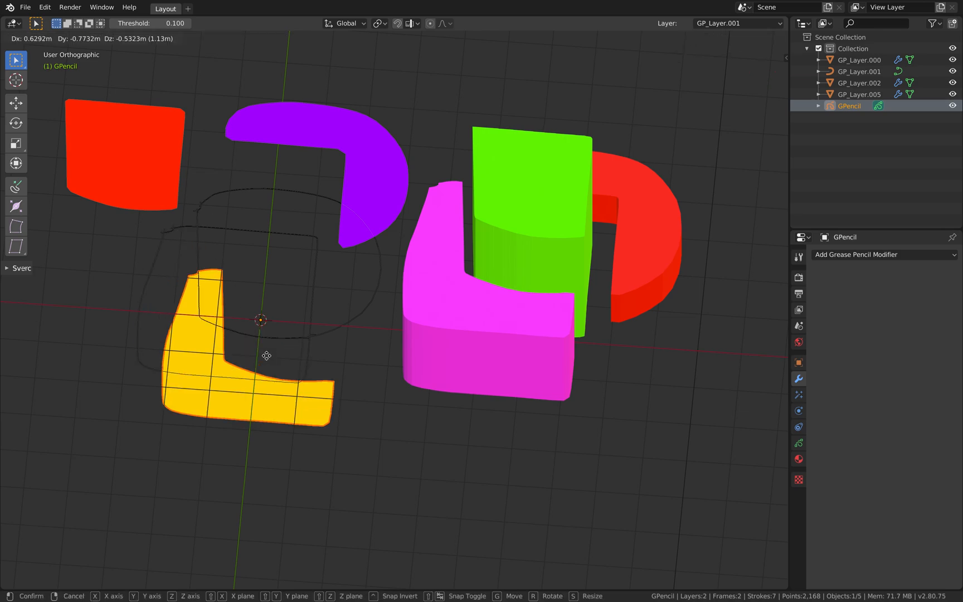
pyautogui.click(121, 413)
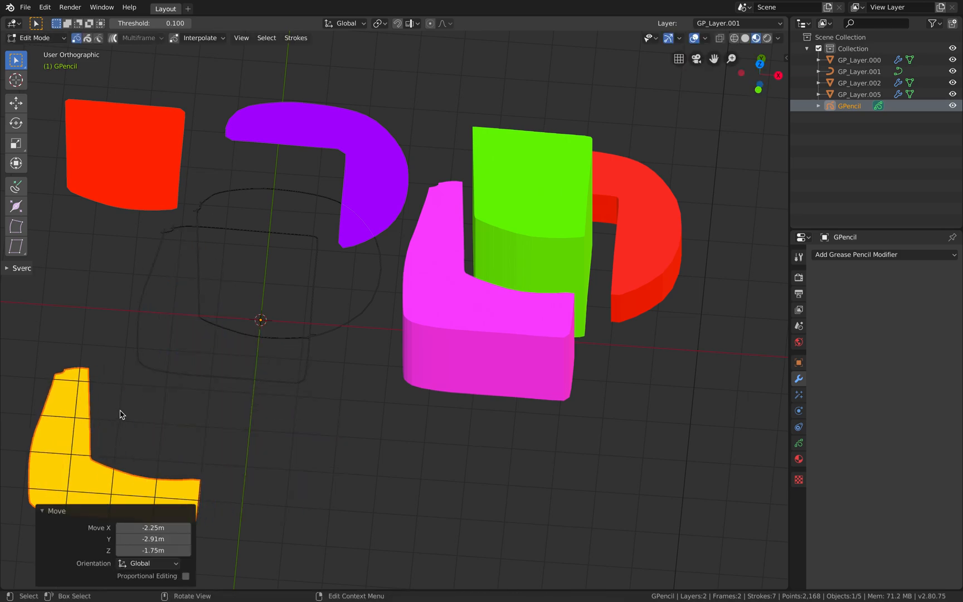
# Simplify the selected yellow stroke with the Adaptive method and a factor of 0.300
pyautogui.click(305, 39)
pyautogui.moveTo(339, 258)
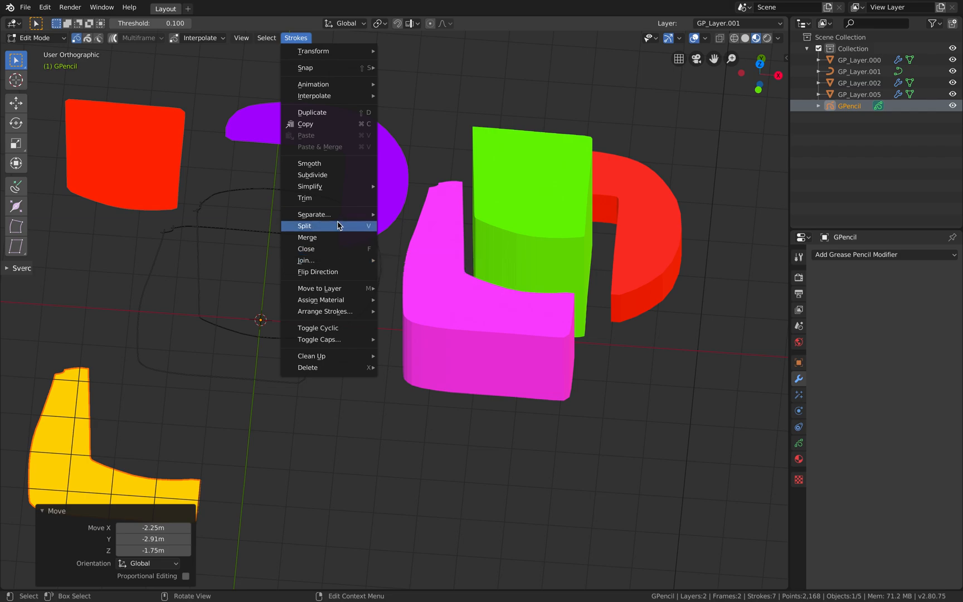
pyautogui.moveTo(341, 189)
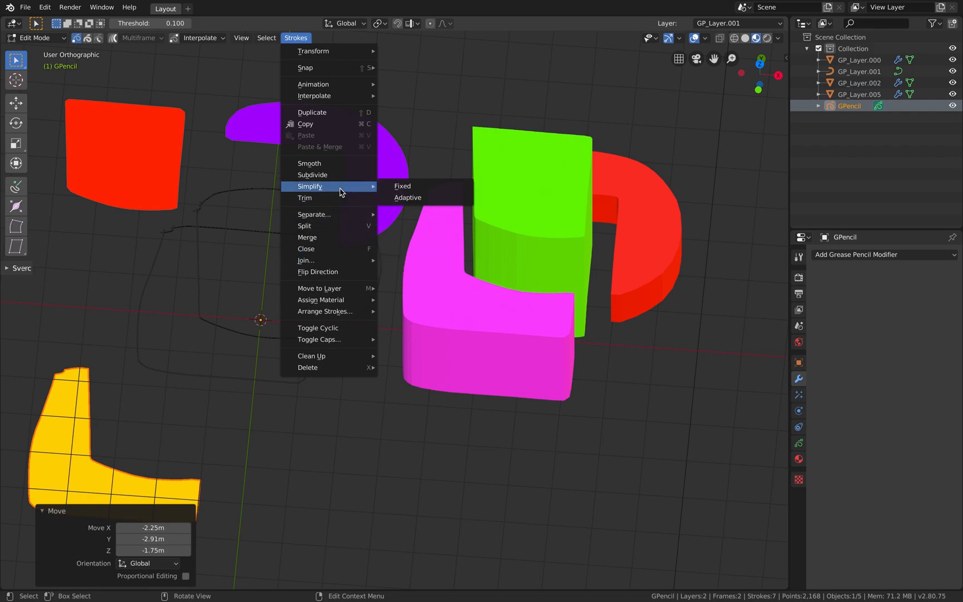
pyautogui.click(413, 197)
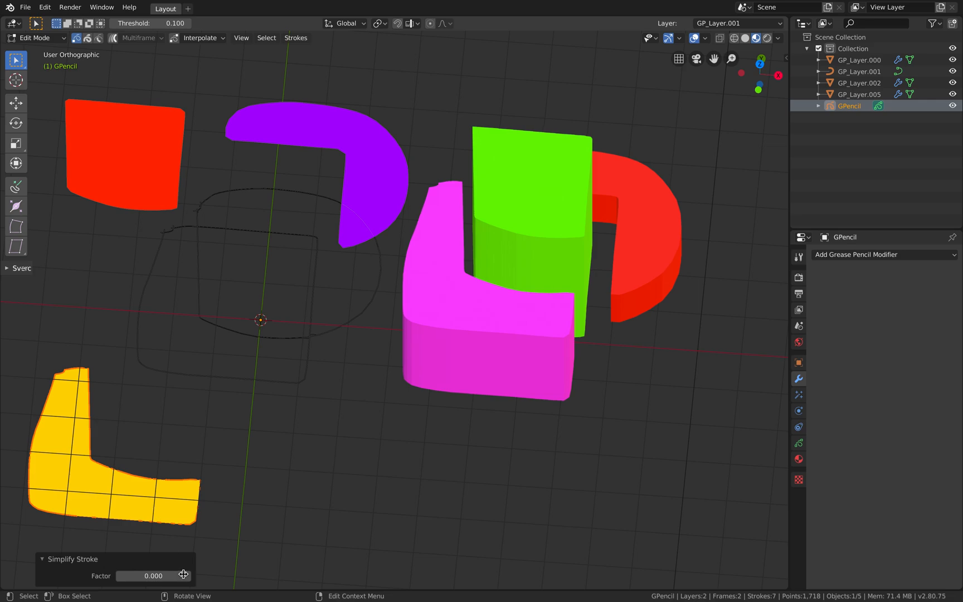
pyautogui.moveTo(153, 576); pyautogui.dragTo(182, 576)
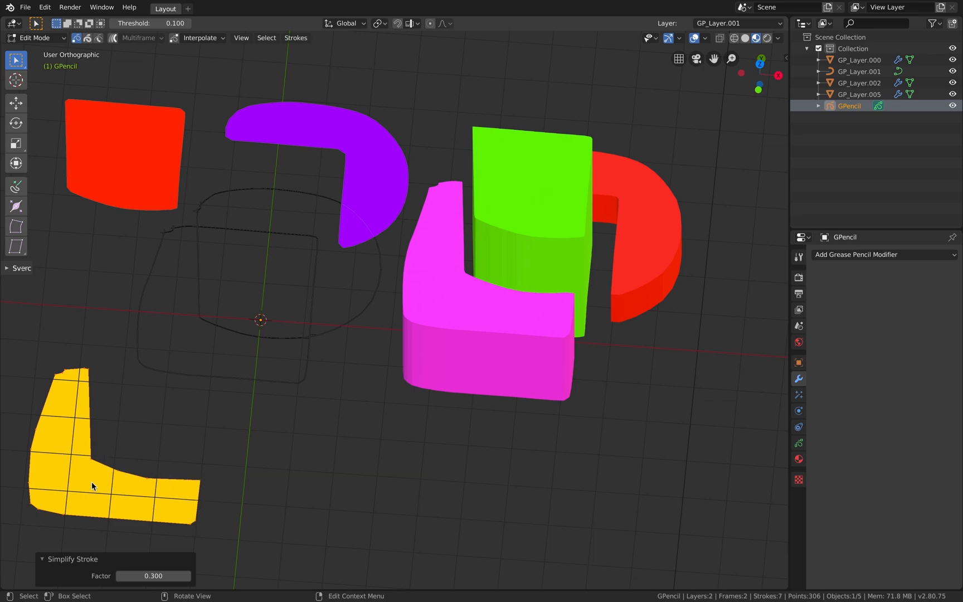
# Return to Object Mode and move the GPencil object about -1.23 m in X, 0.631 m in Y and 1.08 m in Z
pyautogui.moveTo(63, 489); pyautogui.dragTo(91, 437, button='middle')
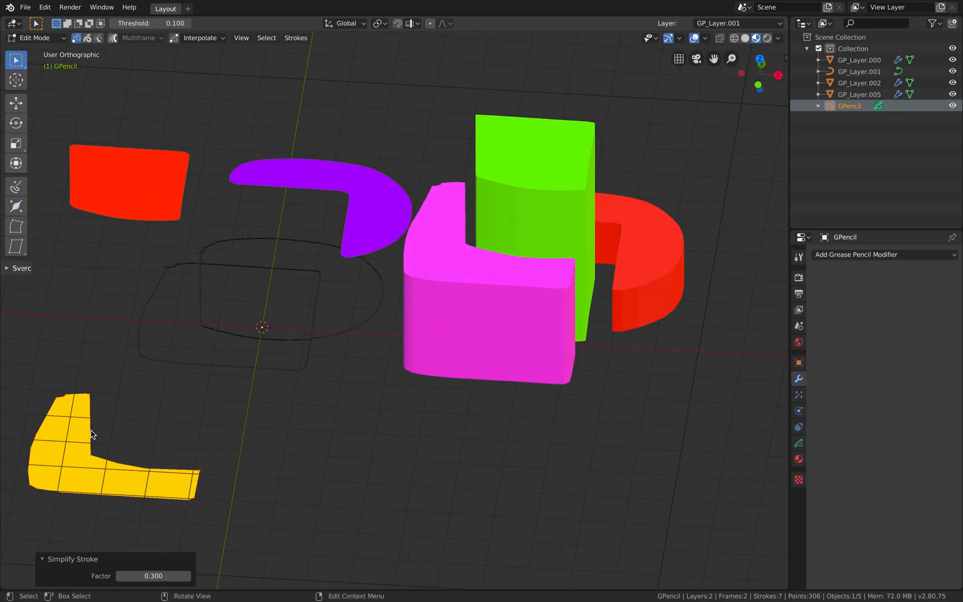
pyautogui.hotkey('ctrl', 'Tab')
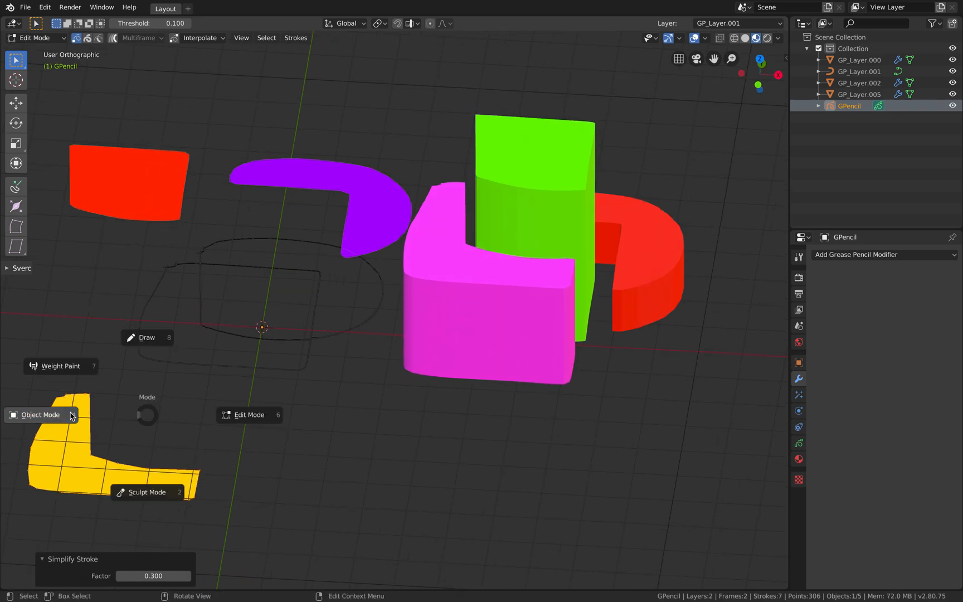
pyautogui.click(142, 409)
pyautogui.moveTo(191, 389); pyautogui.dragTo(359, 273, button='middle')
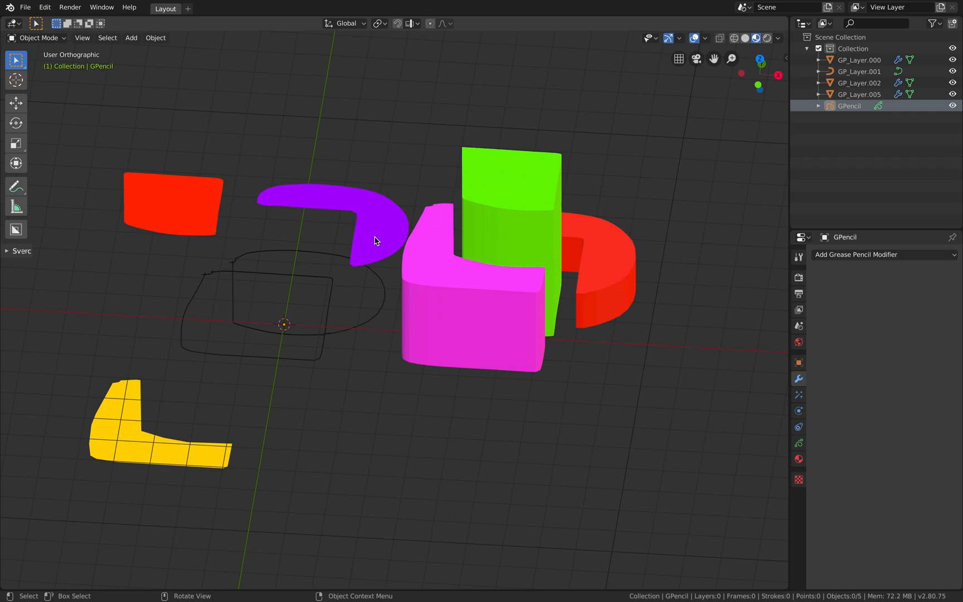
pyautogui.scroll(-1, 368, 261)
pyautogui.press('g')
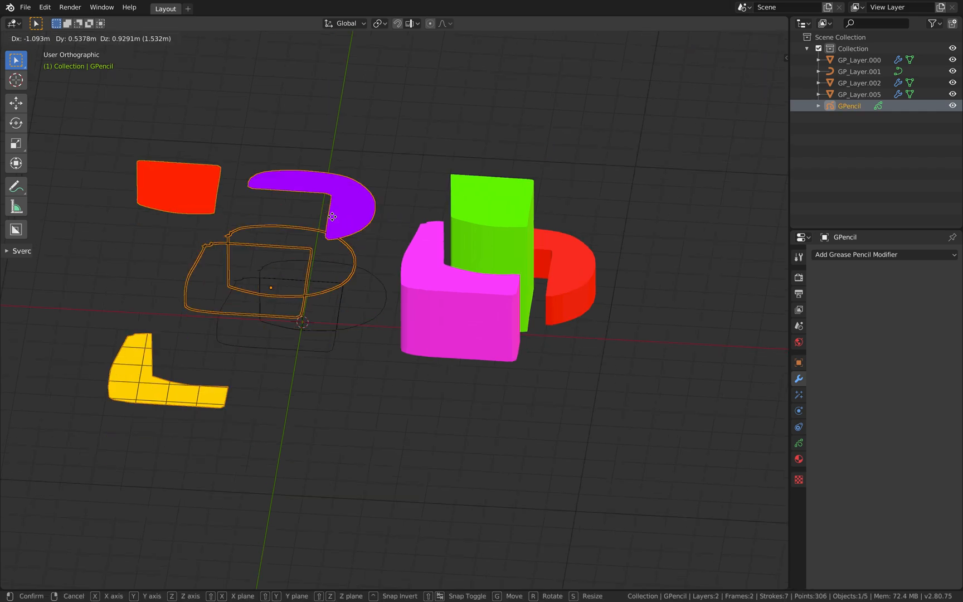
pyautogui.click(329, 215)
pyautogui.moveTo(358, 286); pyautogui.dragTo(360, 304, button='middle')
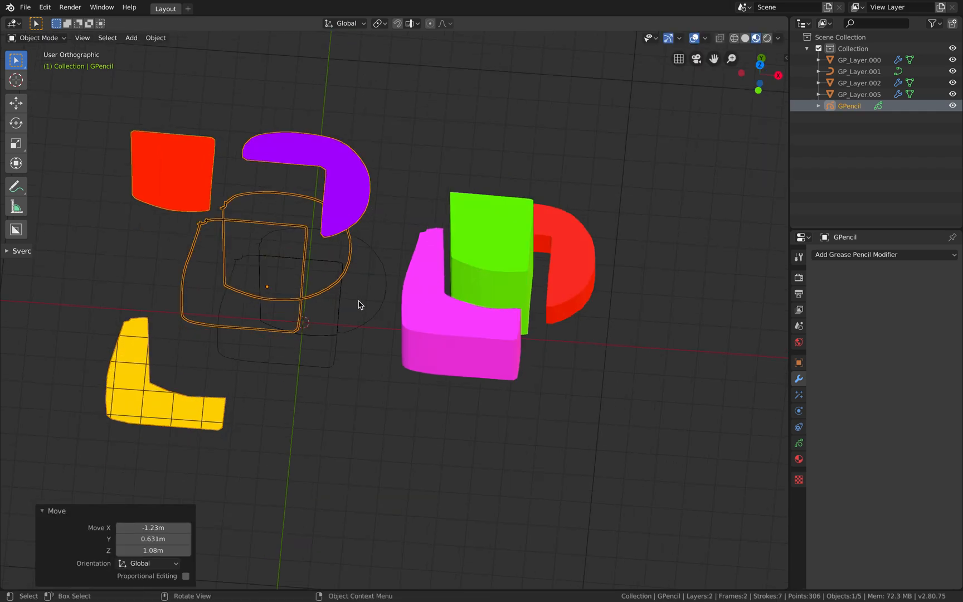
# Apply Convert to Mesh to the GPencil object and move the original about 16.1 m along X, past the solid blocks
pyautogui.rightClick(346, 188)
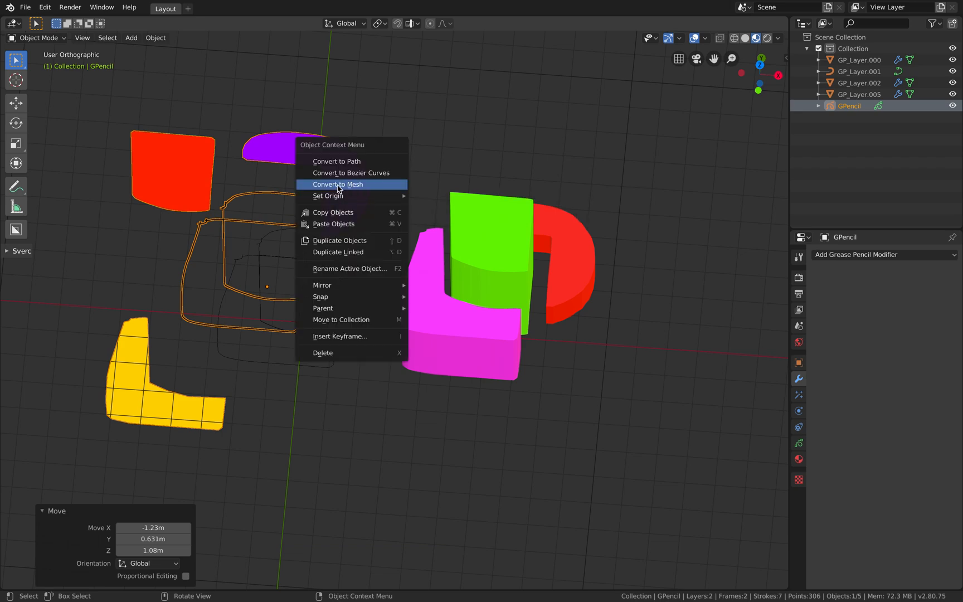
pyautogui.click(338, 187)
pyautogui.click(299, 195)
pyautogui.click(251, 222)
pyautogui.moveTo(251, 222); pyautogui.dragTo(742, 228)
pyautogui.keyDown('shift'); pyautogui.moveTo(644, 214); pyautogui.dragTo(619, 211, button='middle'); pyautogui.keyUp('shift')
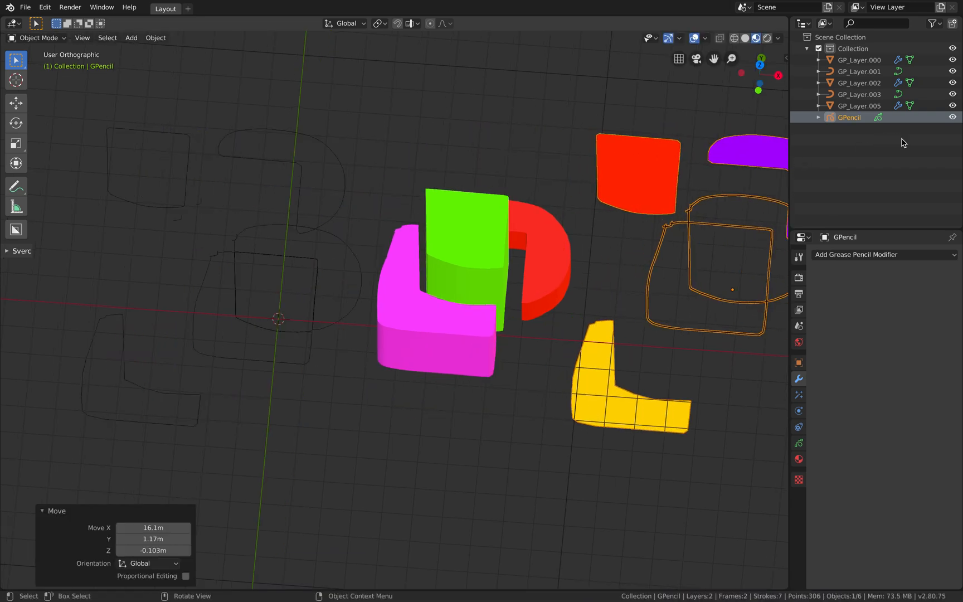
# Hide the GPencil object and convert the simplified outlines in GP_Layer.003 to a mesh
pyautogui.click(953, 117)
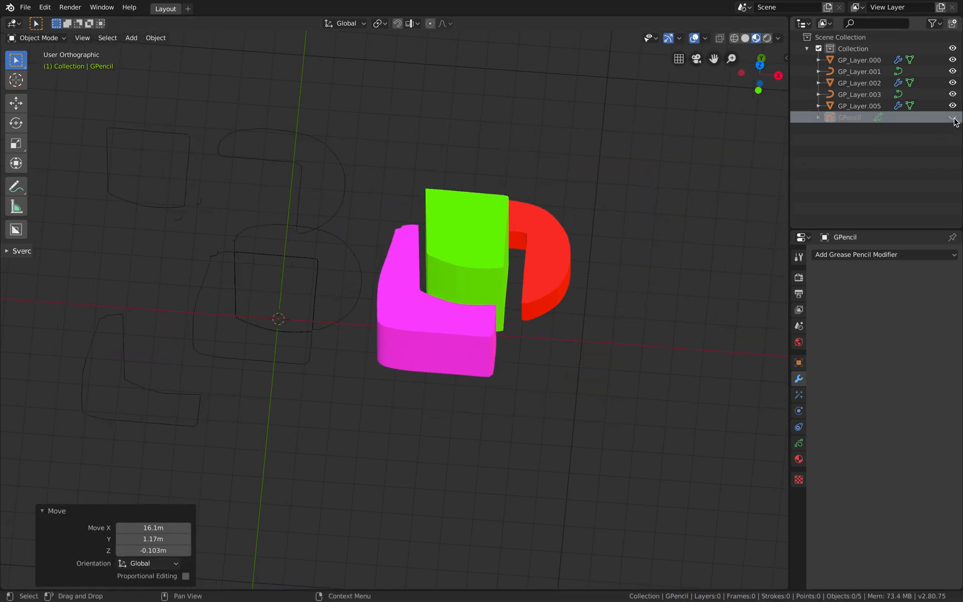
pyautogui.click(188, 190)
pyautogui.rightClick(188, 190)
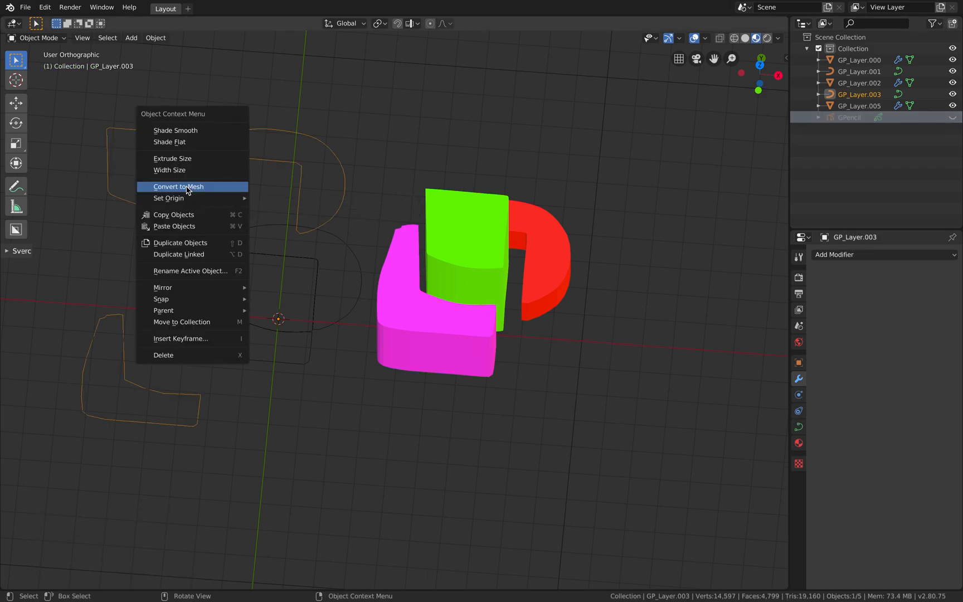
pyautogui.click(188, 191)
pyautogui.click(301, 166)
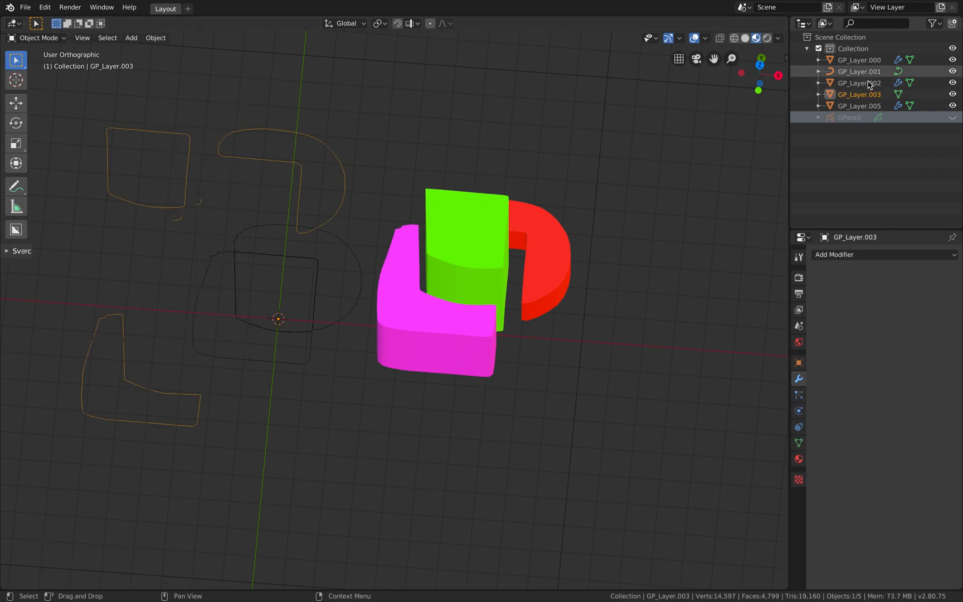
pyautogui.rightClick(283, 166)
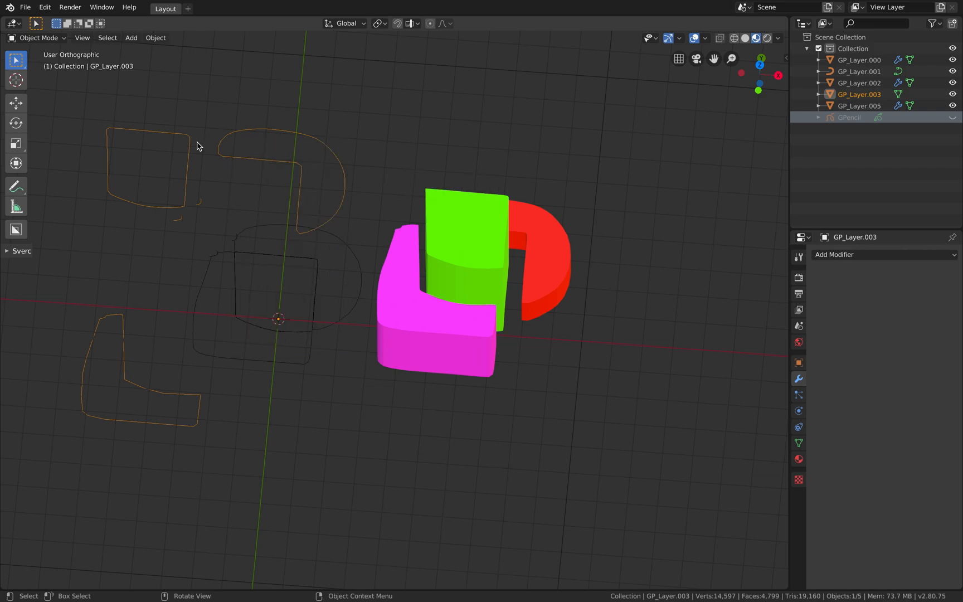
# Put GP_Layer.003 into Edit Mode and fill the whole curved outline with a face
pyautogui.hotkey('ctrl', 'Tab')
pyautogui.click(304, 152)
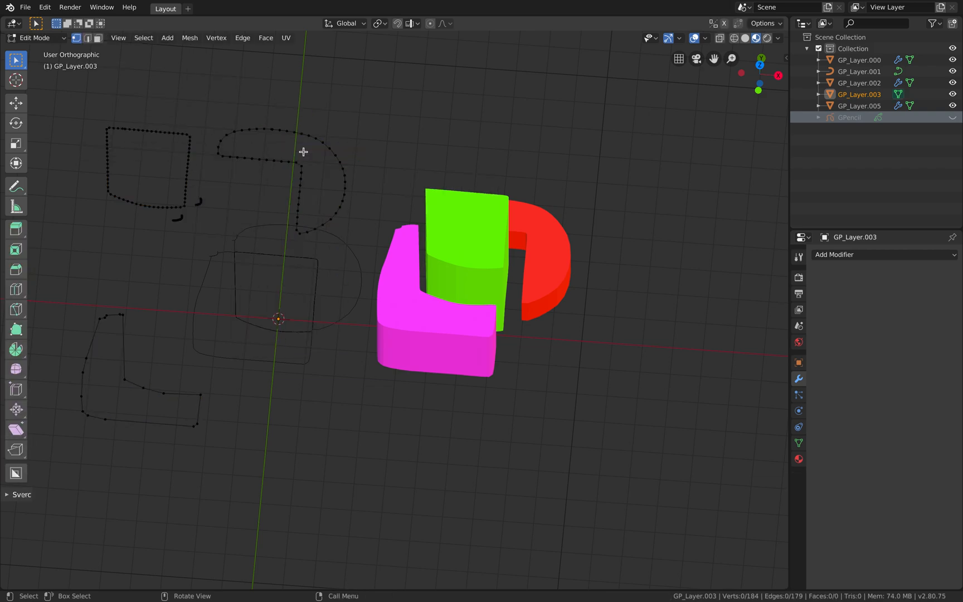
pyautogui.click(274, 160)
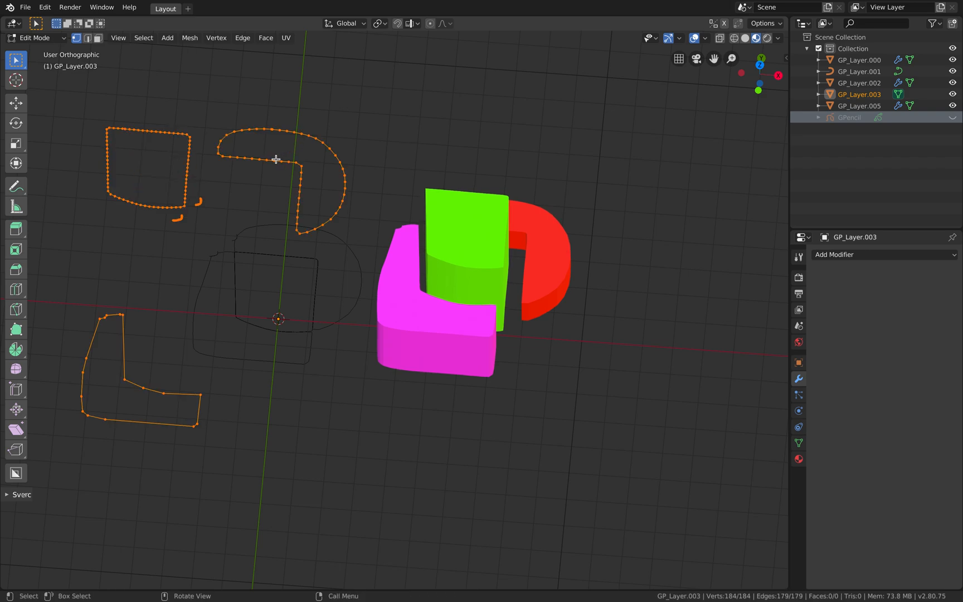
pyautogui.hotkey('ctrl', 'l')
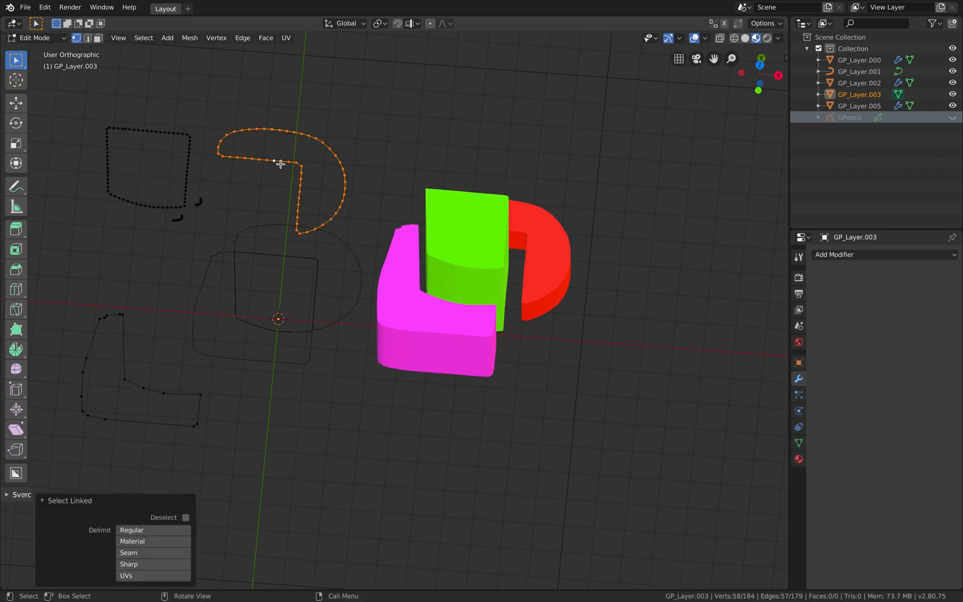
pyautogui.press('f')
# Select all linked vertices of the four-sided outline and fill it with a face
pyautogui.click(189, 152)
pyautogui.hotkey('ctrl', 'l')
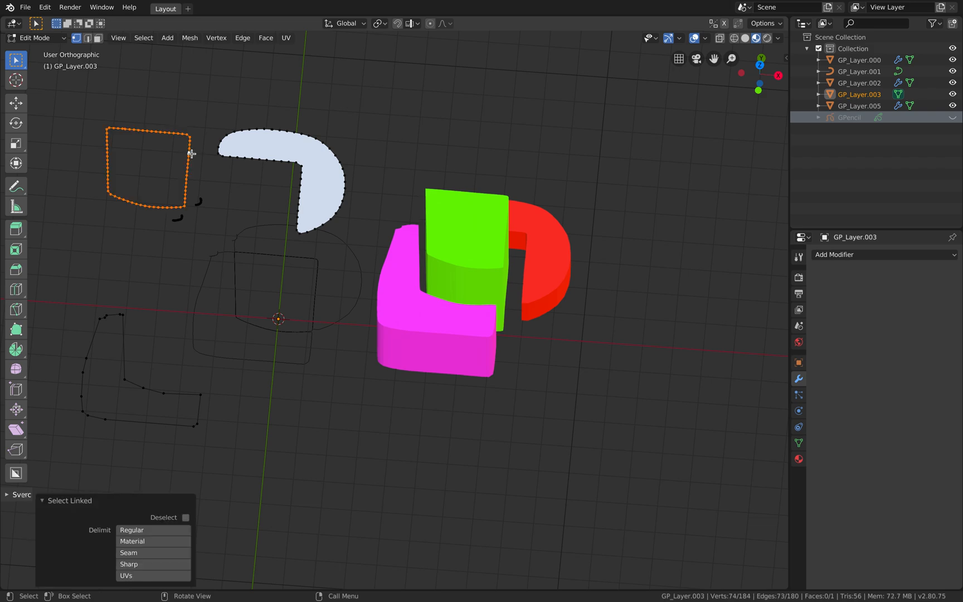
pyautogui.press('f')
# Select all linked vertices of the L-shaped outline, fill it with a face and return to Object Mode
pyautogui.click(123, 324)
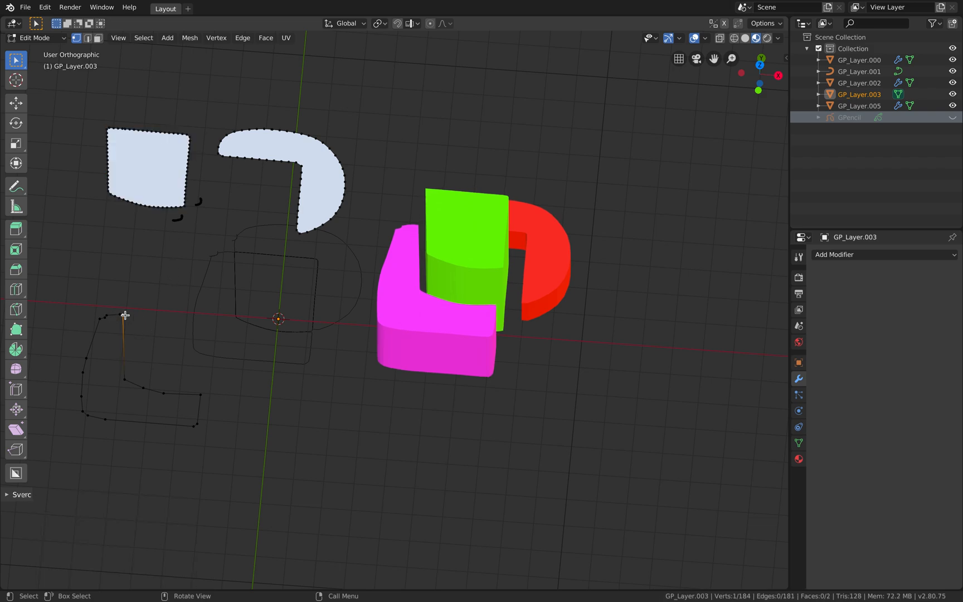
pyautogui.click(122, 315)
pyautogui.hotkey('ctrl', 'l')
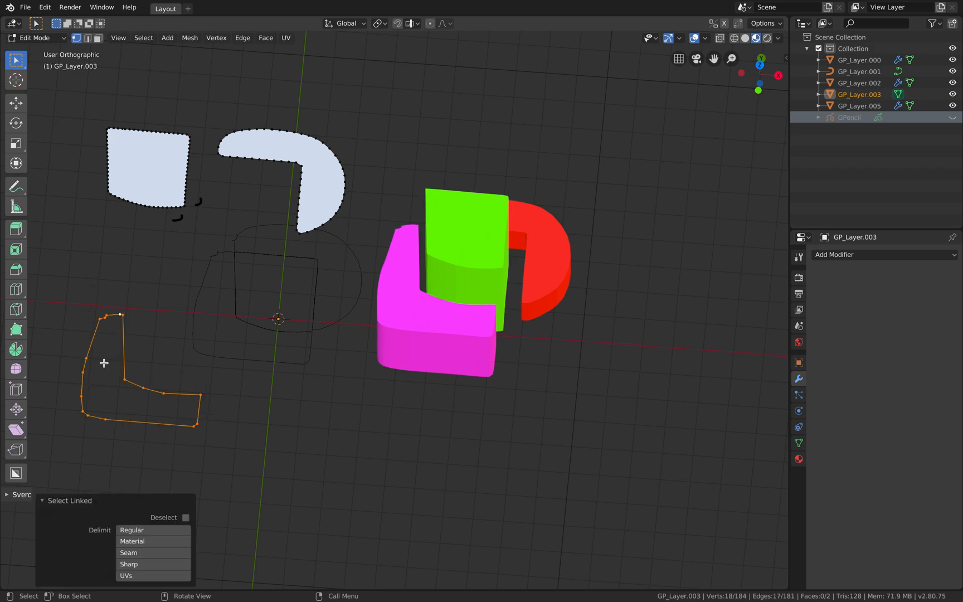
pyautogui.press('f')
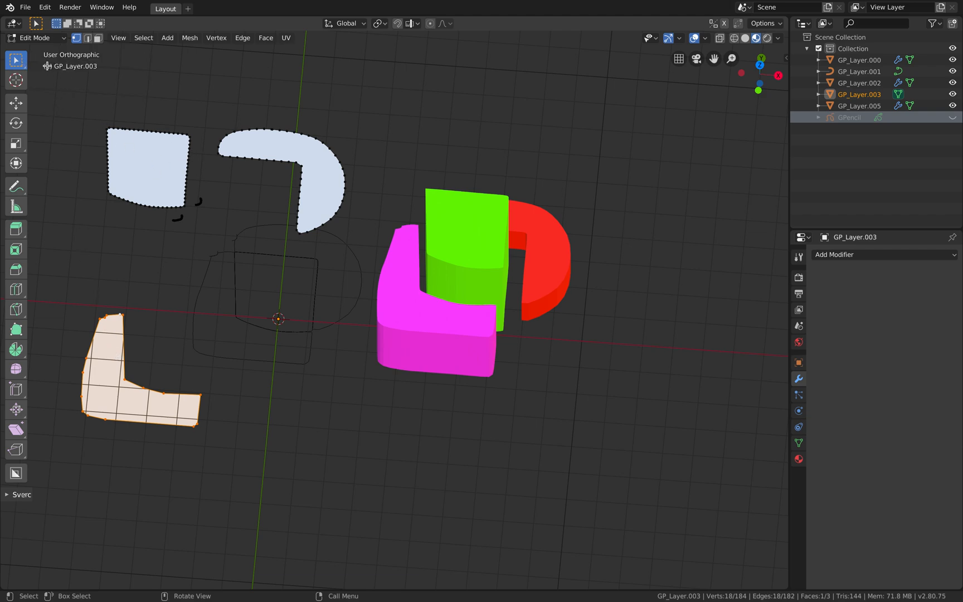
pyautogui.click(37, 37)
pyautogui.click(33, 49)
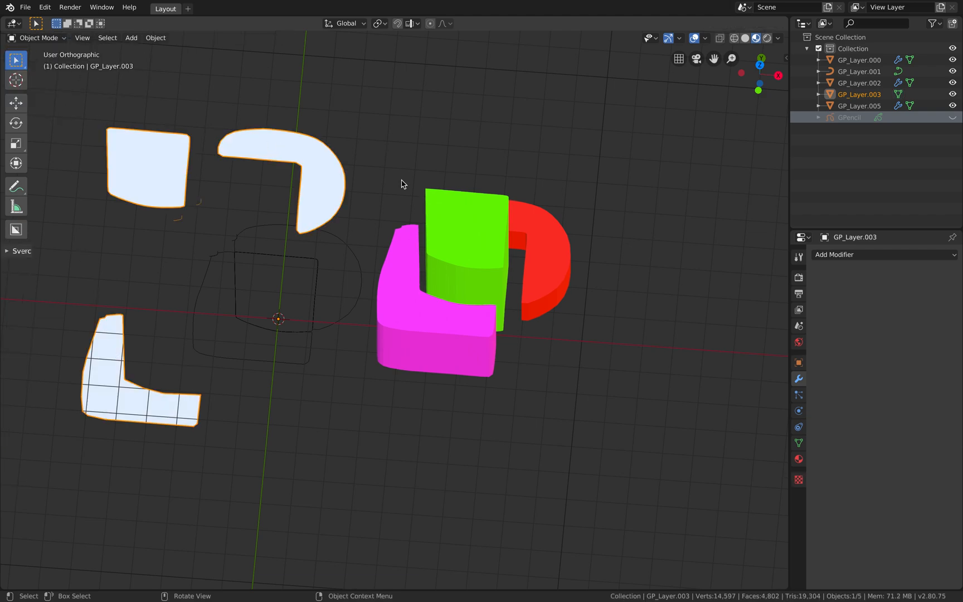
# Add a Solidify modifier to GP_Layer.003 and set its thickness to about 1.73 m
pyautogui.moveTo(389, 195); pyautogui.dragTo(326, 215, button='middle')
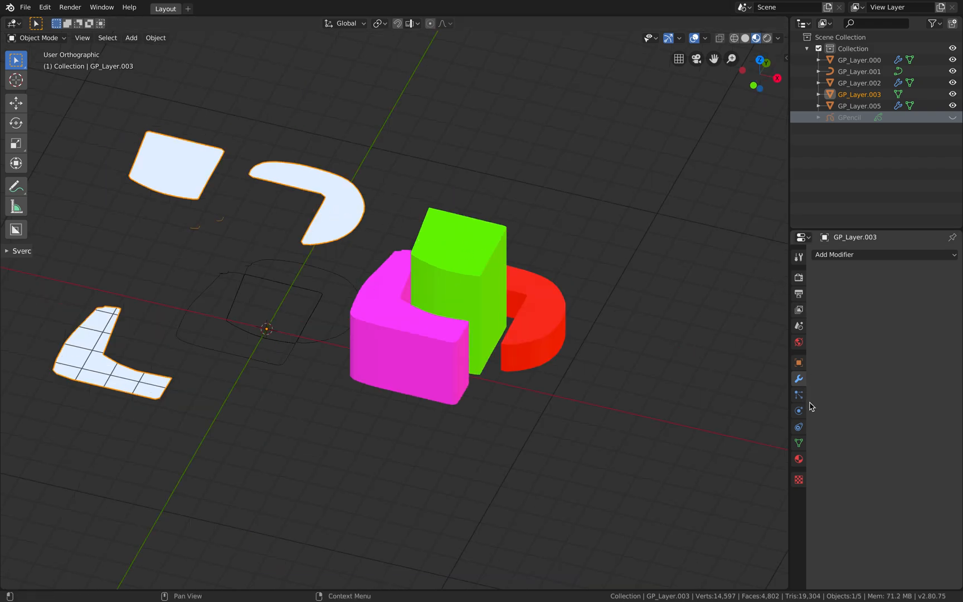
pyautogui.click(860, 257)
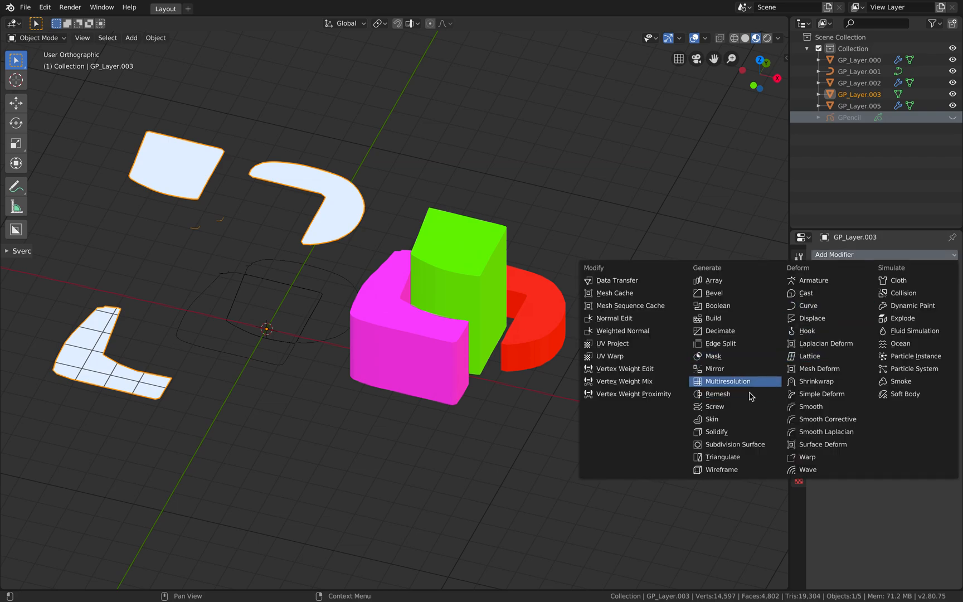
pyautogui.click(743, 435)
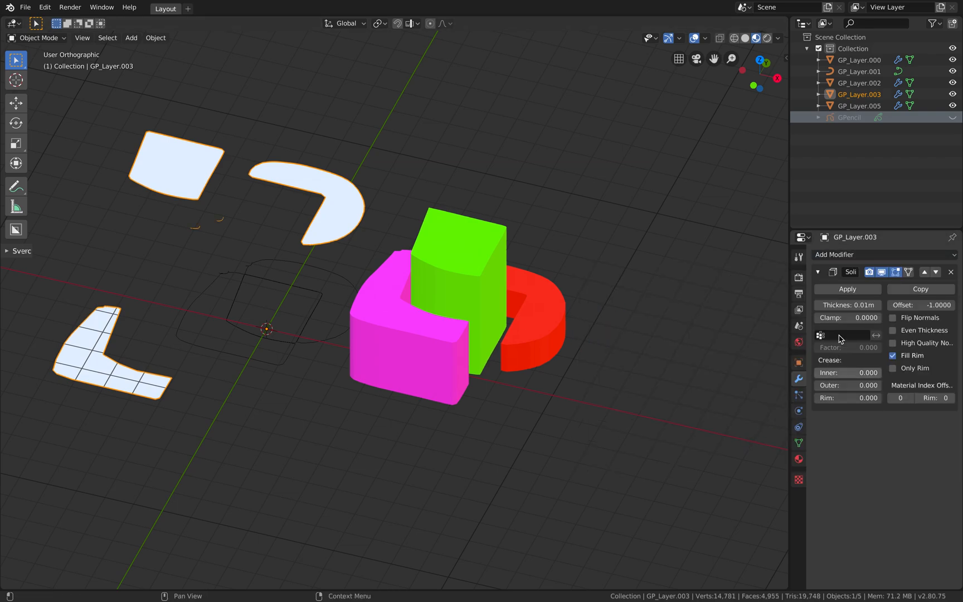
pyautogui.moveTo(849, 305); pyautogui.dragTo(914, 305)
# Examine the solidified white shapes from several angles and compare them with the GP_Layer.001 curve outlines and the coloured blocks
pyautogui.moveTo(309, 214); pyautogui.dragTo(221, 202, button='middle')
pyautogui.moveTo(282, 277); pyautogui.dragTo(209, 267, button='middle')
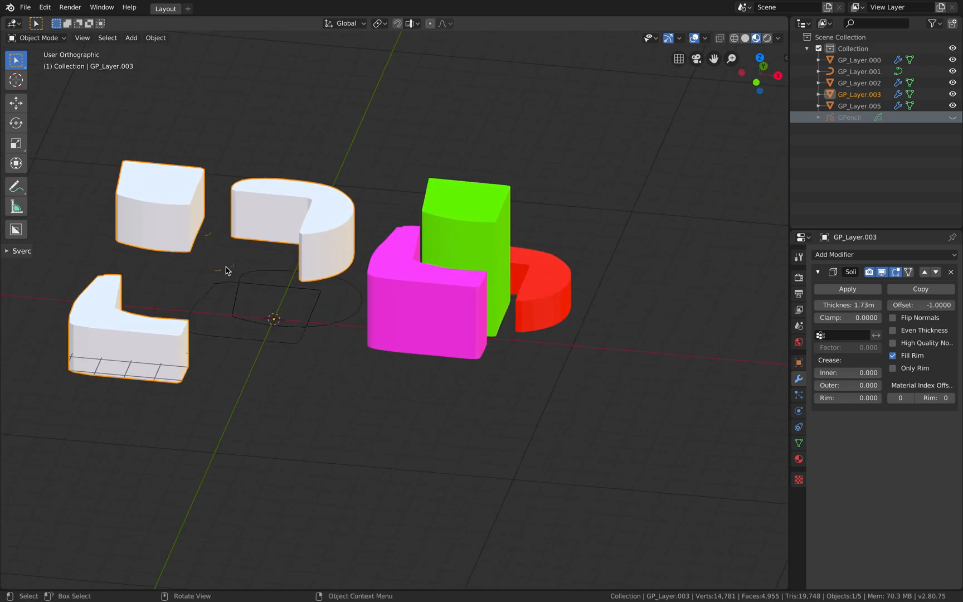
pyautogui.moveTo(337, 272); pyautogui.dragTo(257, 154, button='middle')
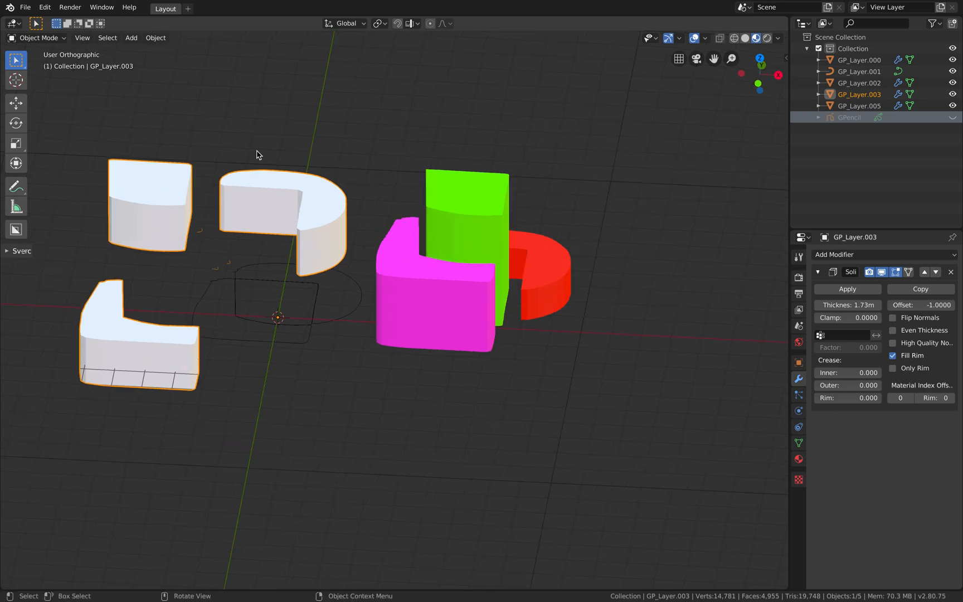
pyautogui.keyDown('shift'); pyautogui.moveTo(404, 234); pyautogui.dragTo(502, 264, button='middle'); pyautogui.keyUp('shift')
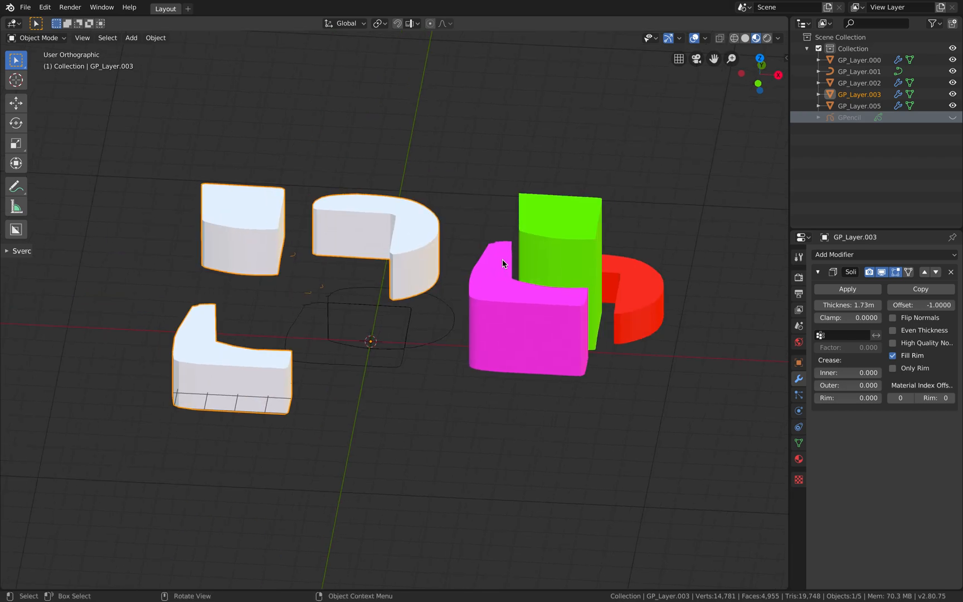
pyautogui.scroll(1, 498, 263)
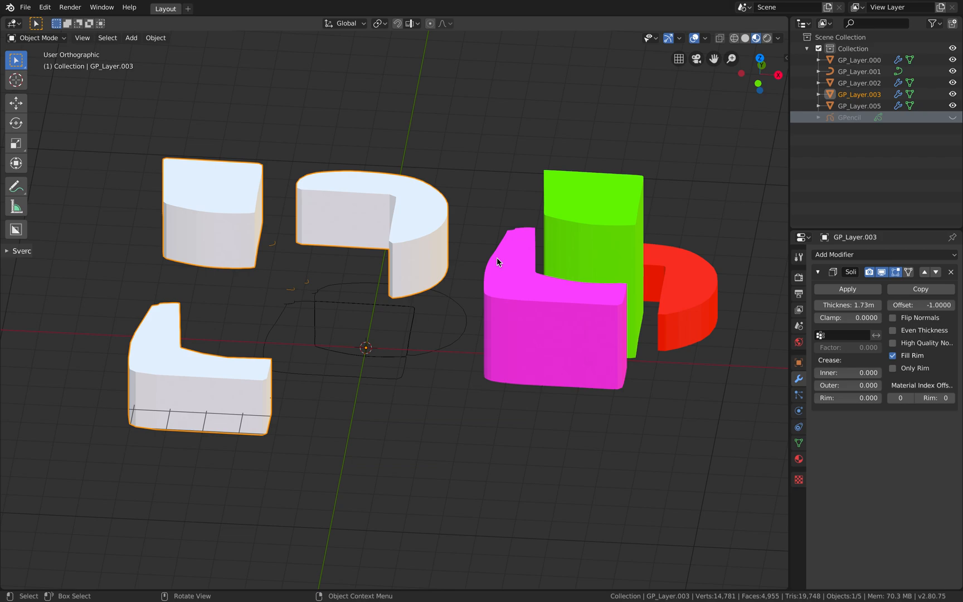
pyautogui.moveTo(517, 263); pyautogui.dragTo(347, 270, button='middle')
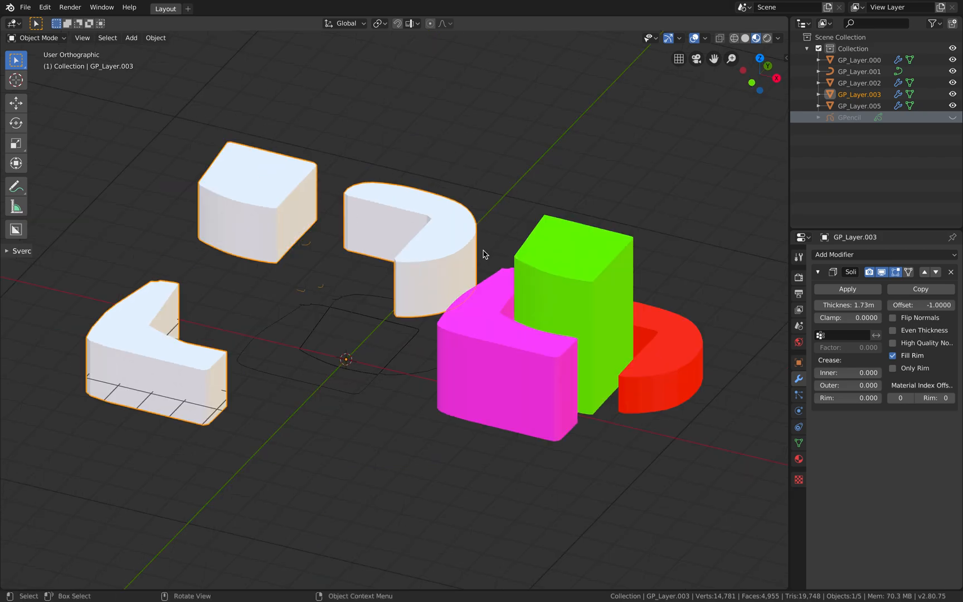
pyautogui.moveTo(483, 254); pyautogui.dragTo(487, 255, button='middle')
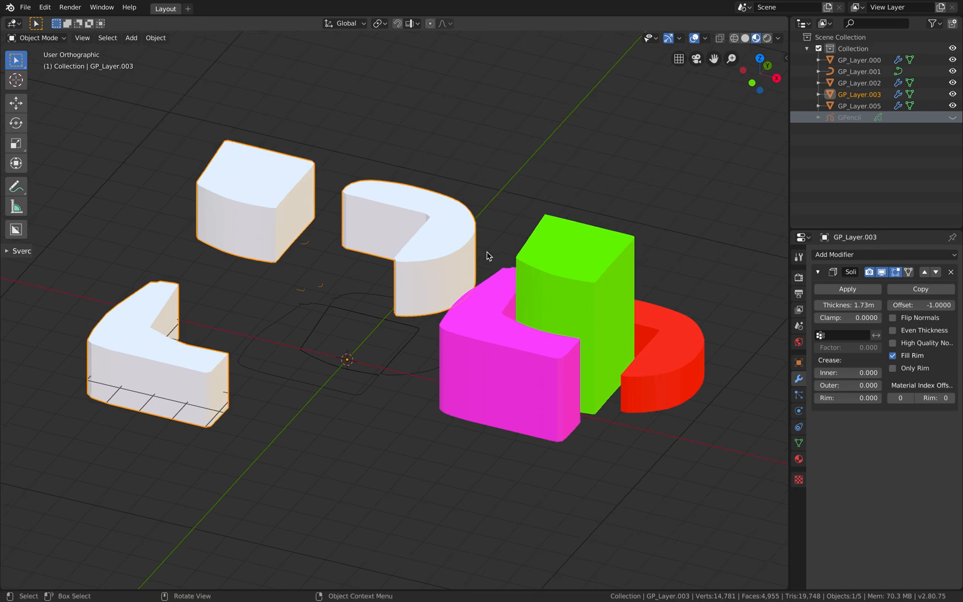
pyautogui.click(842, 117)
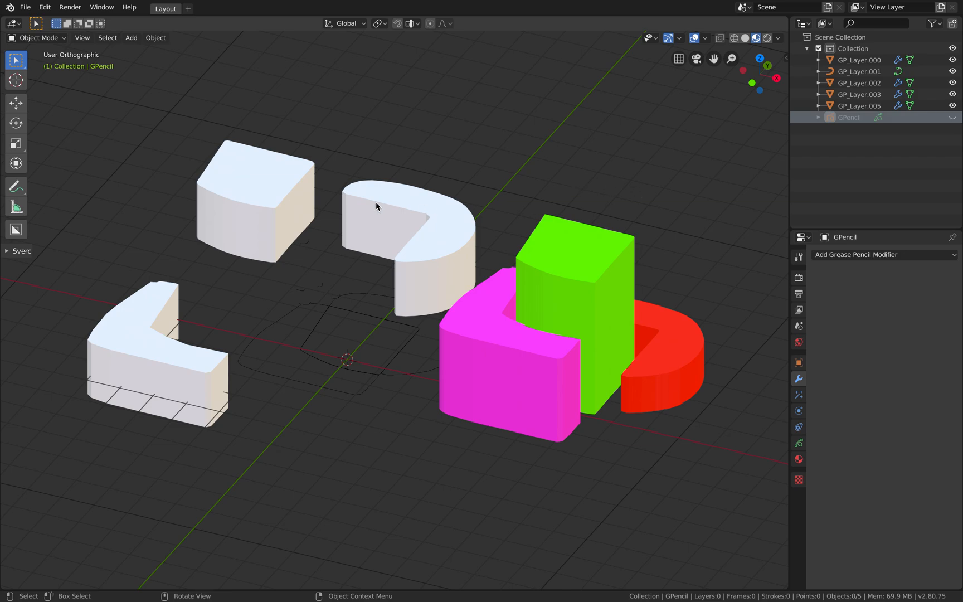
pyautogui.click(366, 308)
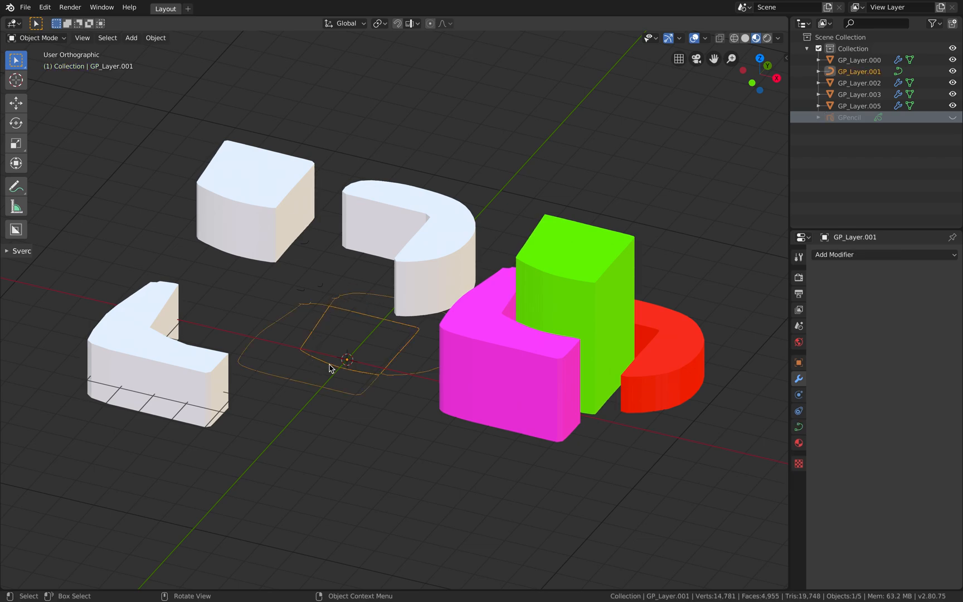
pyautogui.click(397, 204)
pyautogui.moveTo(337, 250); pyautogui.dragTo(395, 254, button='middle')
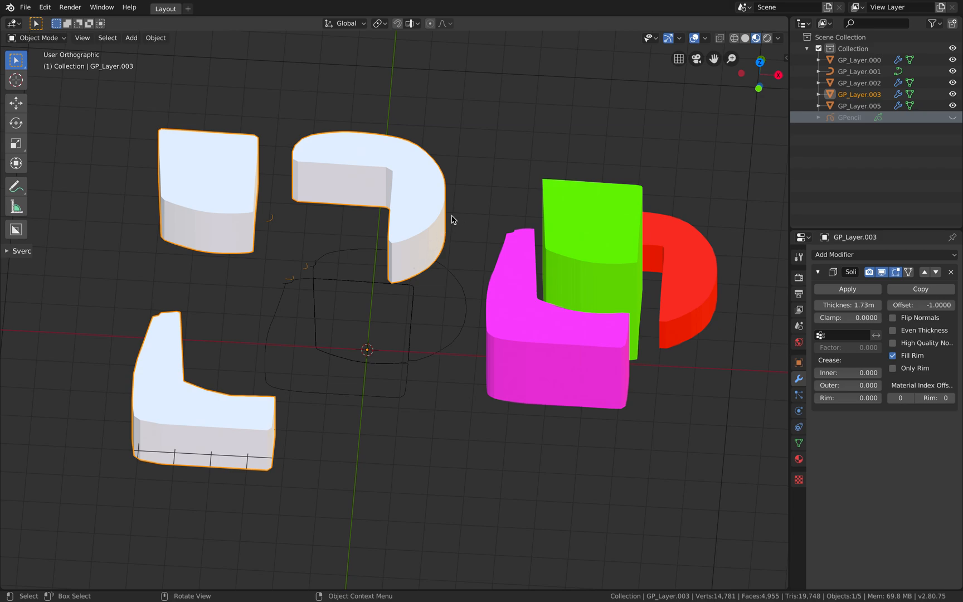
pyautogui.moveTo(452, 219); pyautogui.dragTo(452, 219, button='middle')
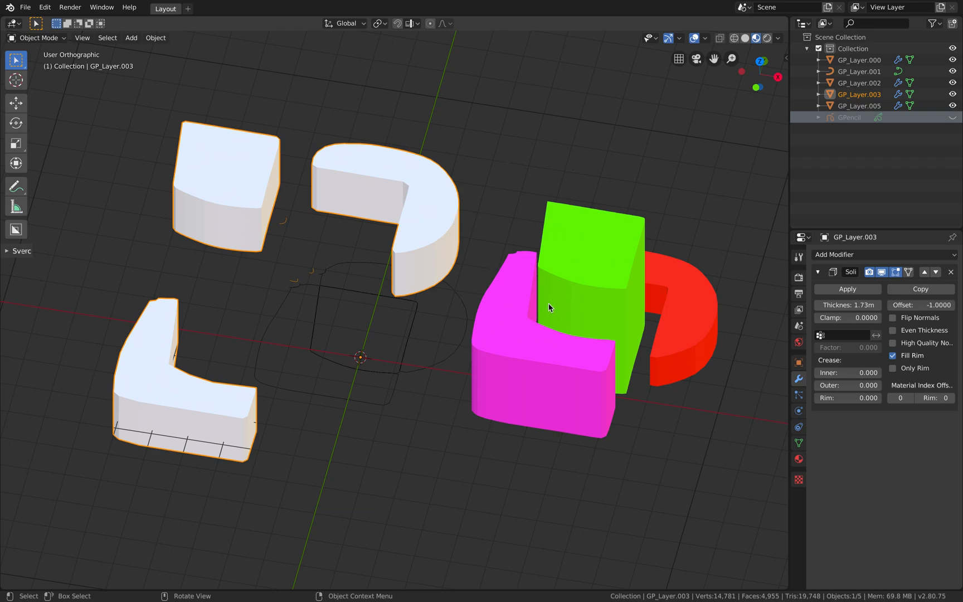
pyautogui.click(573, 296)
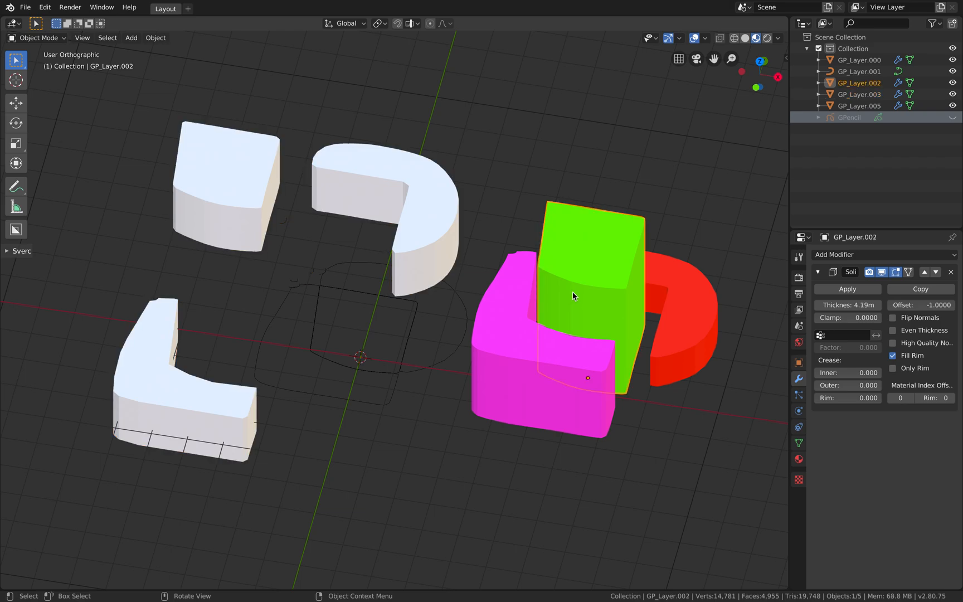